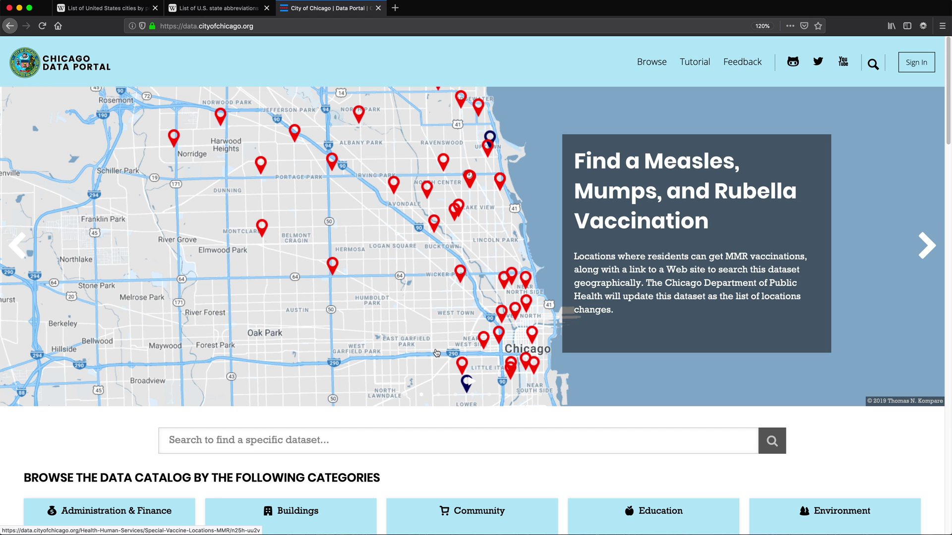
Step: Open the "Libraries - Locations, Hours and Contact Information" dataset from the data catalog's Education category
scroll(285, 167, down, 1)
scroll(285, 167, down, 5)
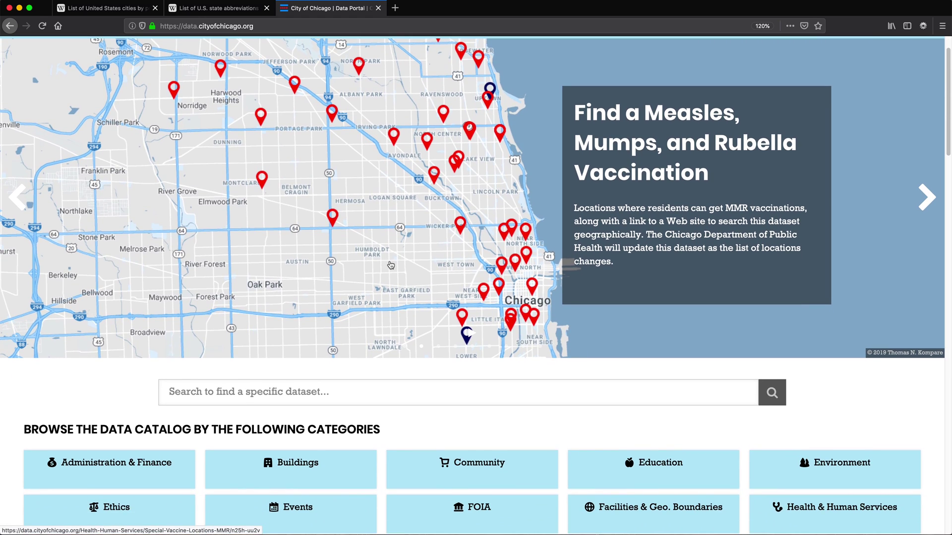
scroll(156, 194, down, 3)
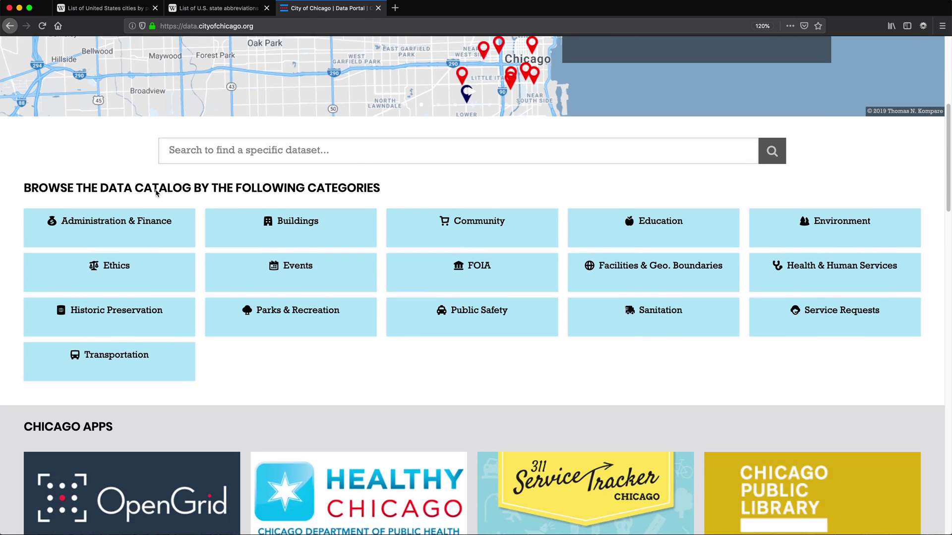
scroll(446, 223, up, 7)
scroll(786, 384, down, 2)
scroll(785, 385, down, 2)
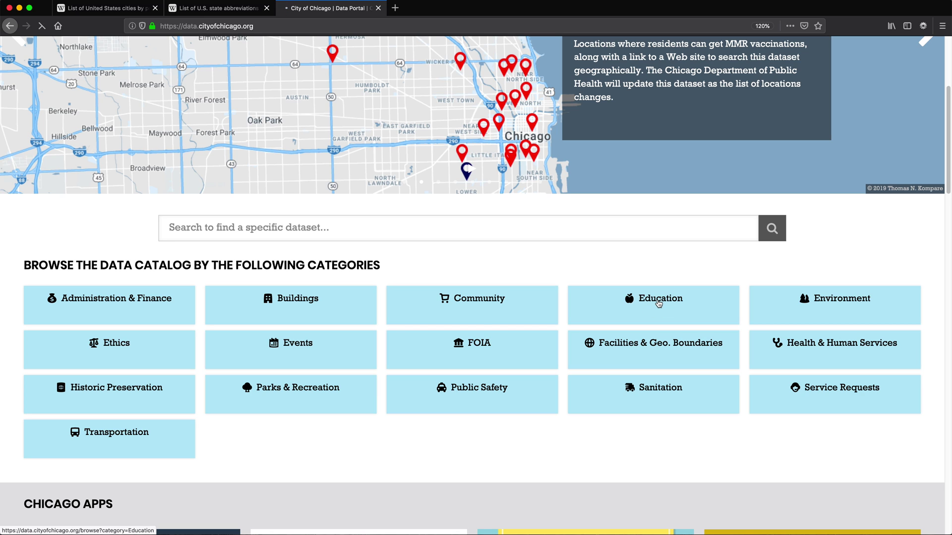
click(659, 304)
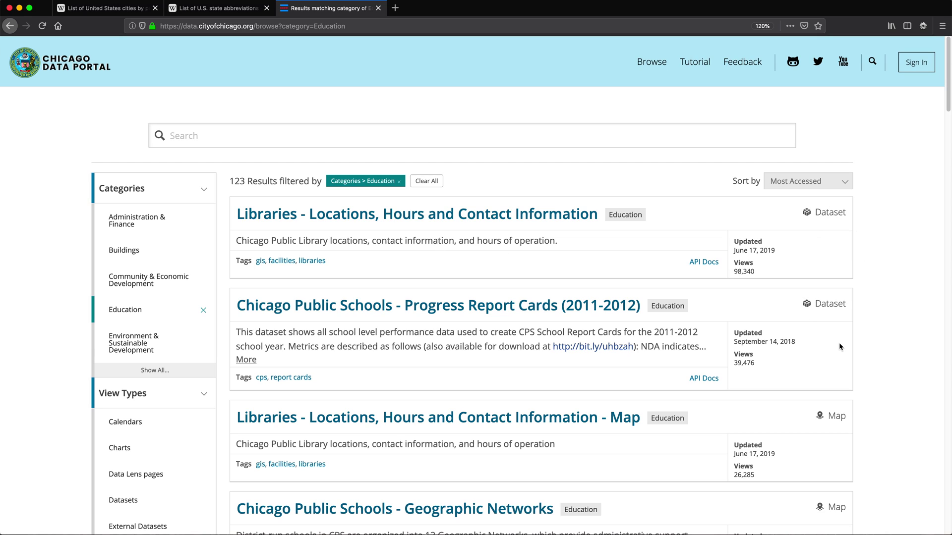
click(363, 217)
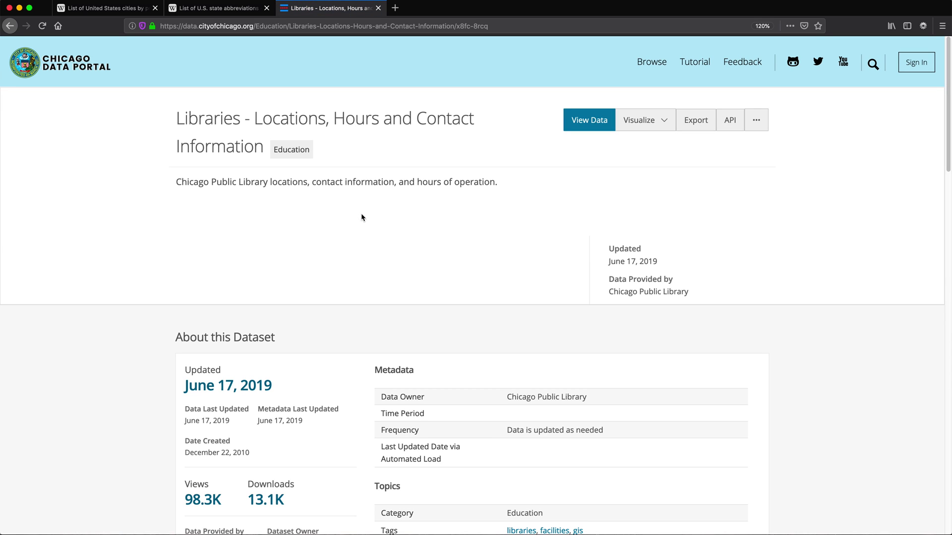
Step: Look through the libraries dataset page, examining its metadata, column list and table preview
scroll(382, 300, down, 3)
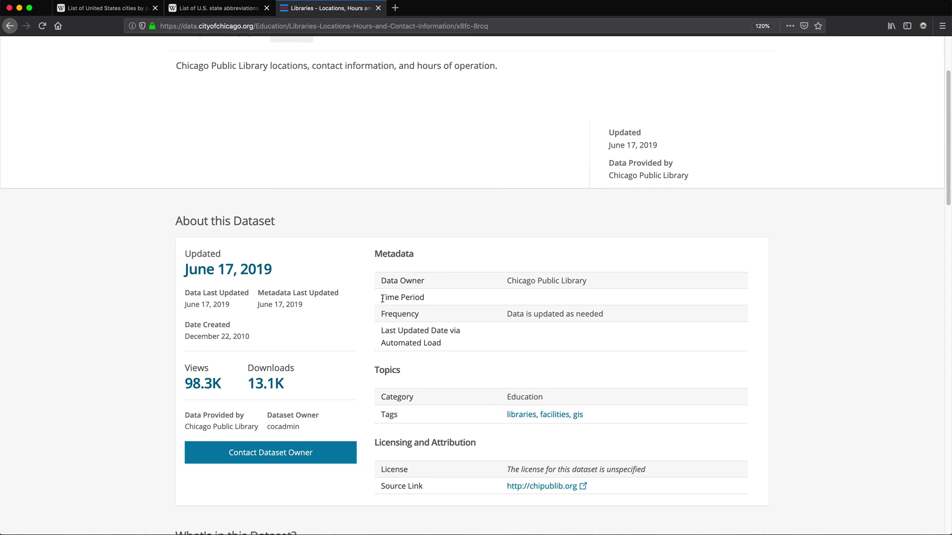
scroll(382, 299, down, 13)
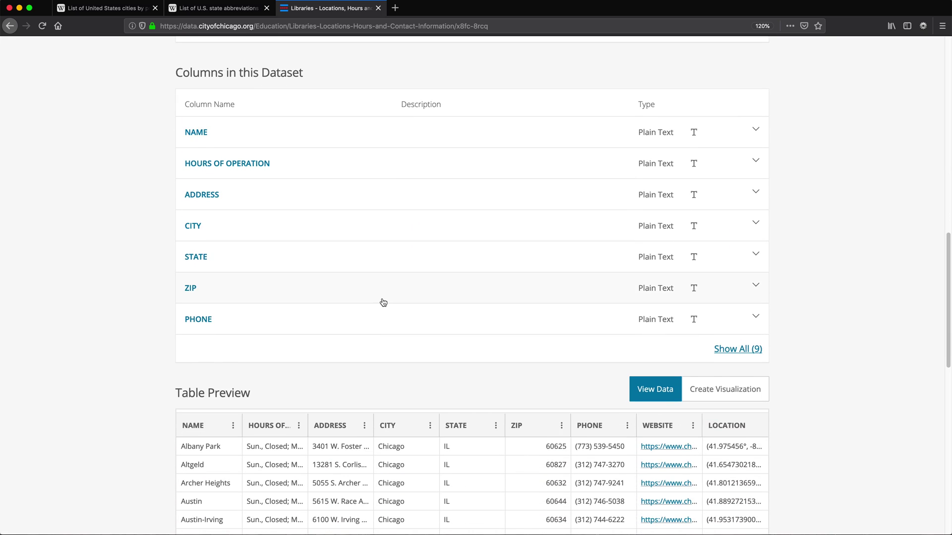
scroll(384, 302, down, 6)
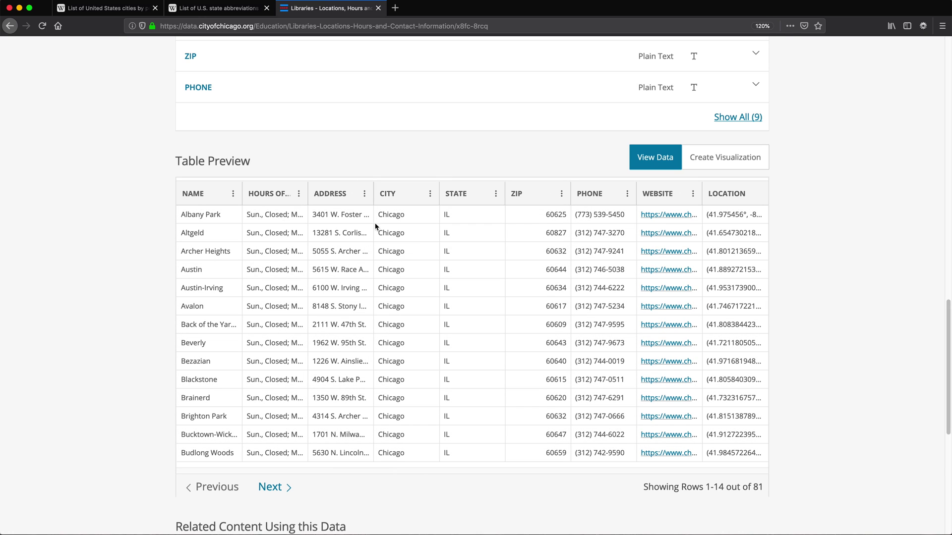
scroll(419, 304, up, 4)
scroll(420, 317, down, 6)
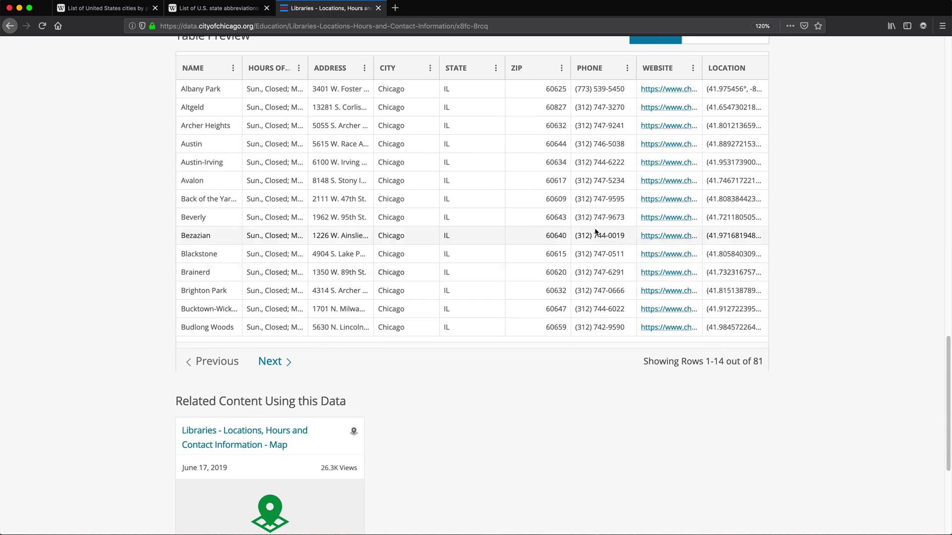
scroll(563, 225, up, 15)
scroll(564, 233, up, 5)
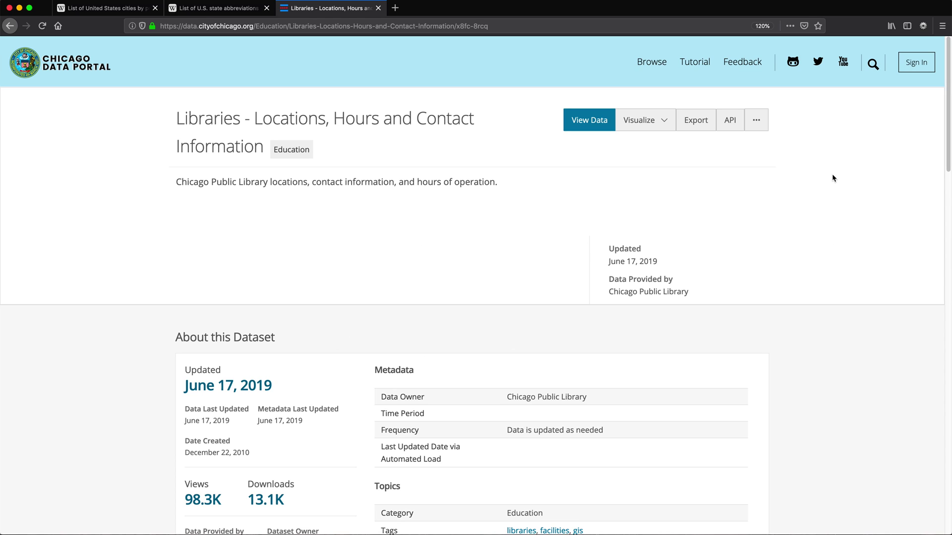
Step: Check the dataset's export formats and copy its JSON API endpoint address
click(696, 123)
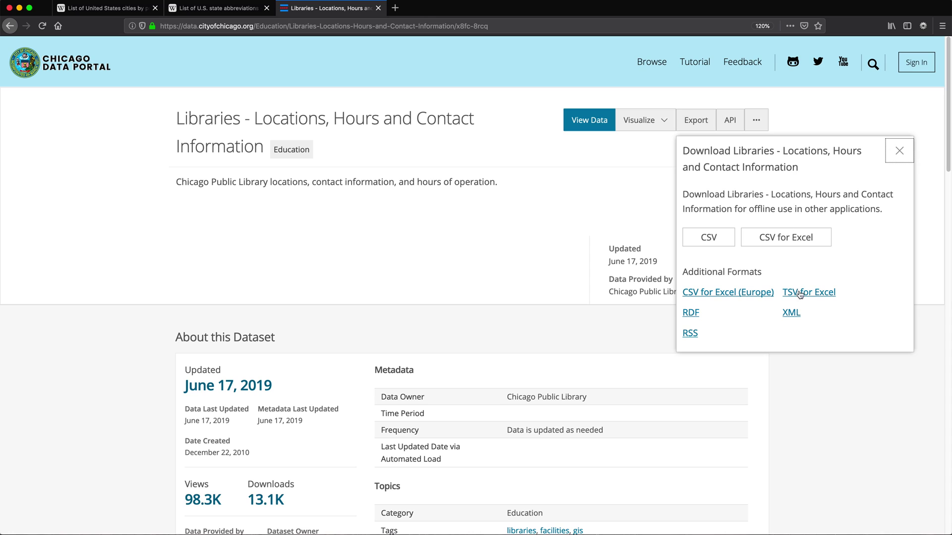
click(732, 125)
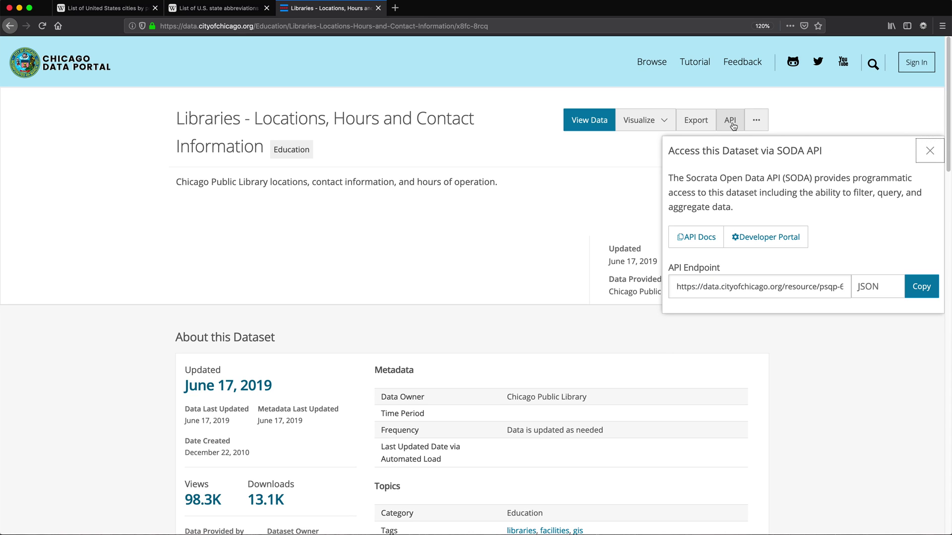
click(787, 285)
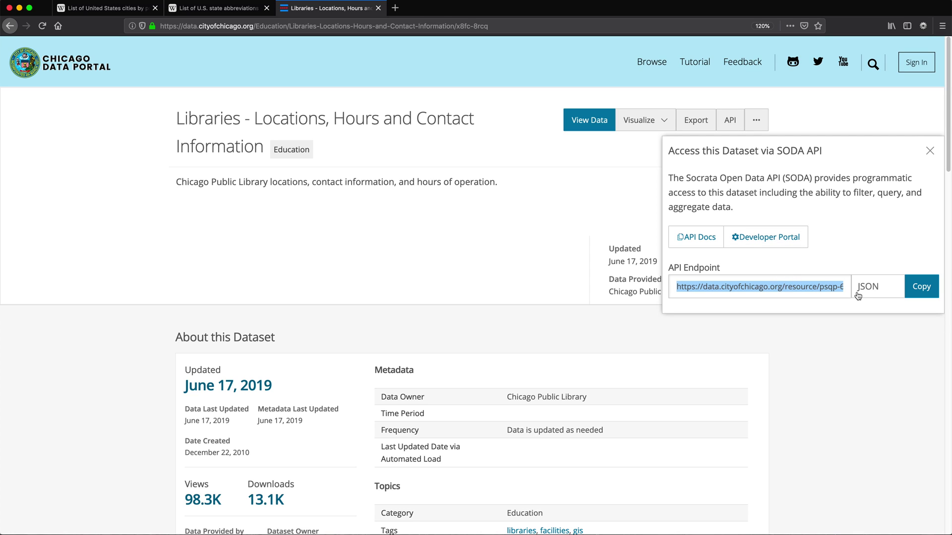
double_click(739, 286)
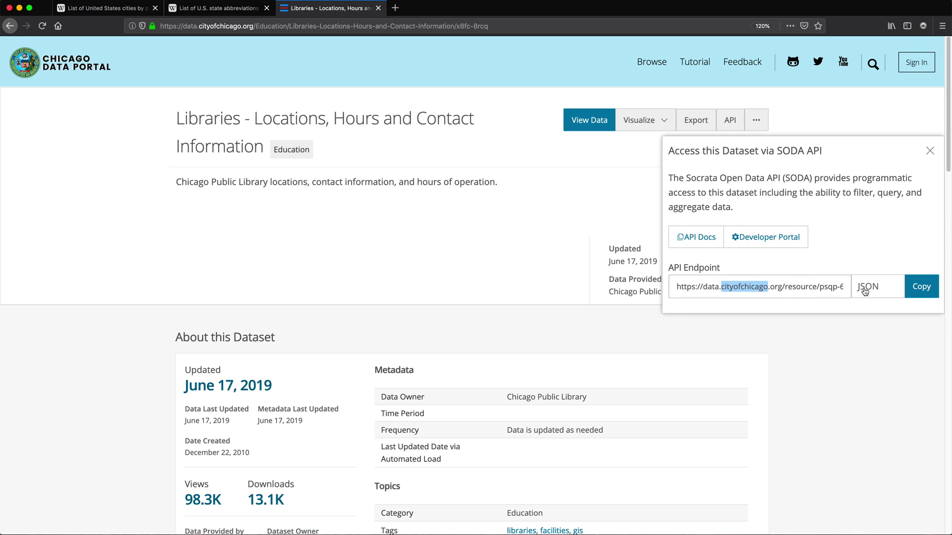
click(921, 288)
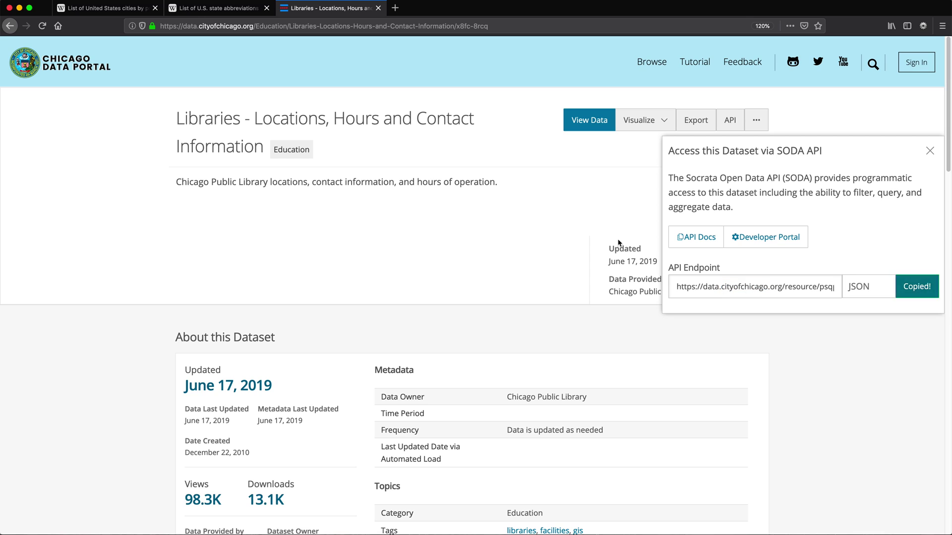
Step: Load the copied JSON endpoint in a new browser tab and enlarge the page to 200%
click(395, 8)
key(super+v)
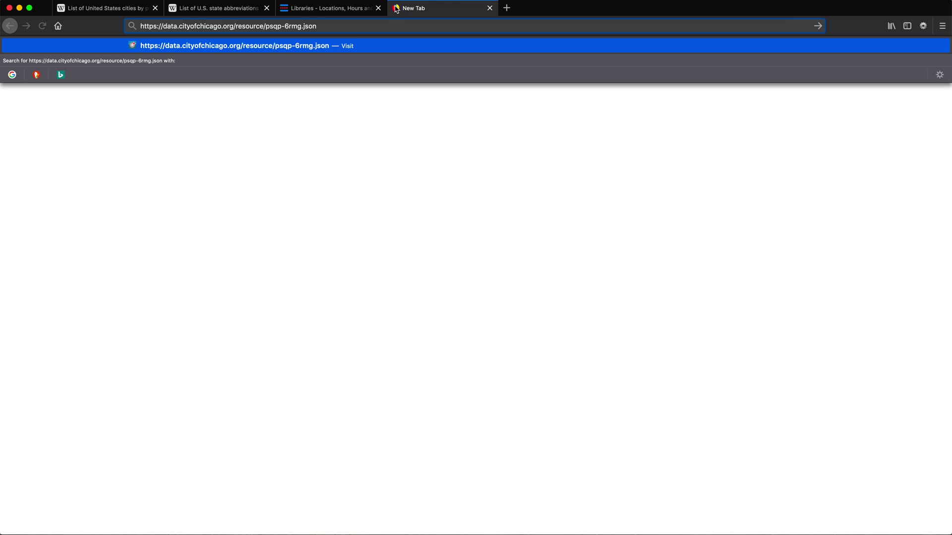
key(Return)
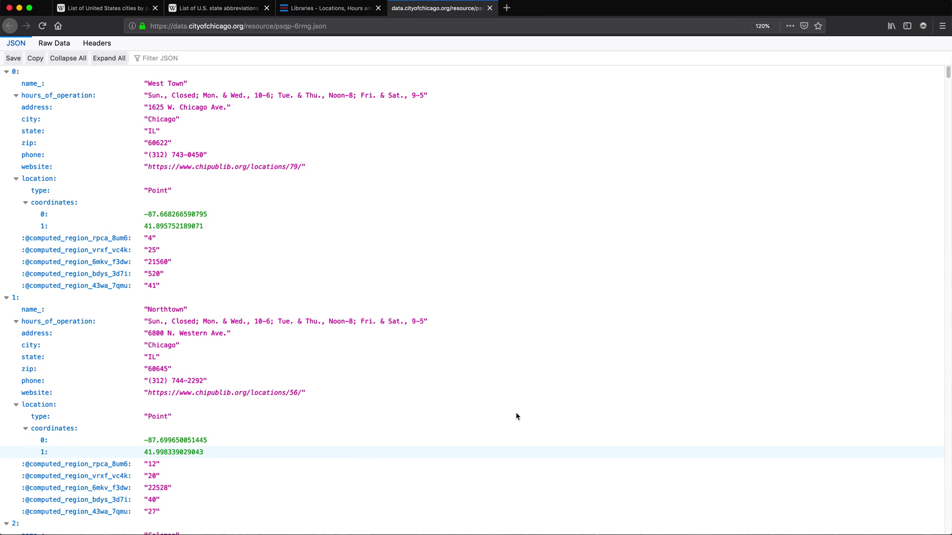
key(super+equal)
key(super+equal)
key(super+equal)
key(super+equal)
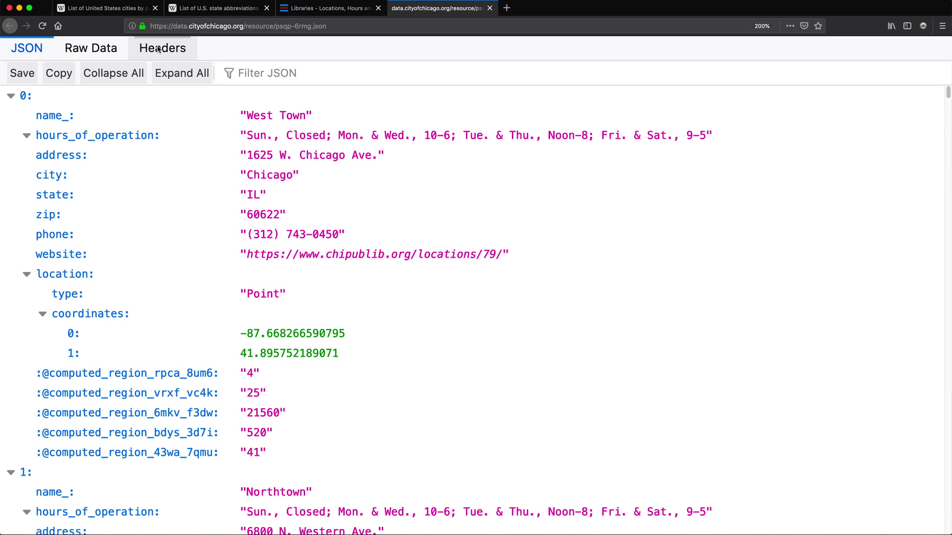
Step: Examine the raw, unformatted JSON data and return to the structured JSON view
click(78, 50)
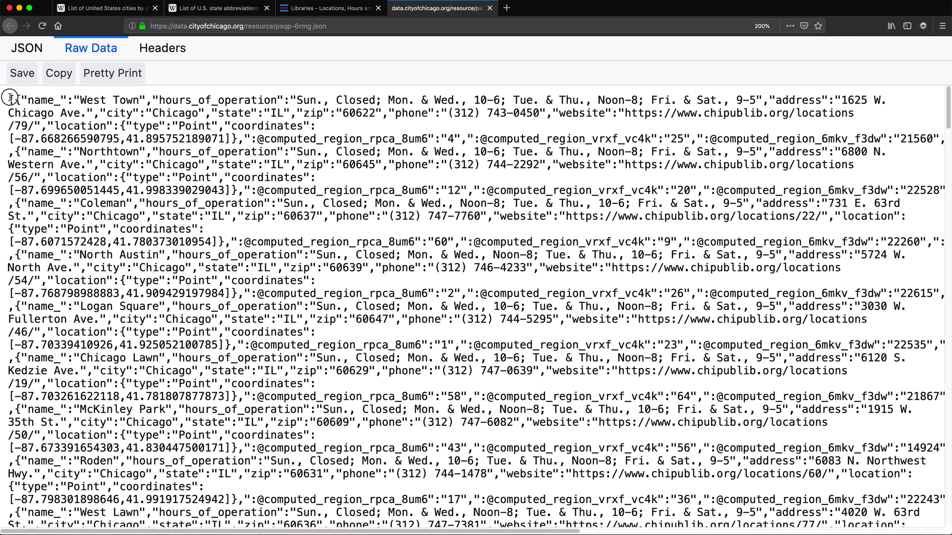
drag(16, 101, 371, 358)
click(341, 241)
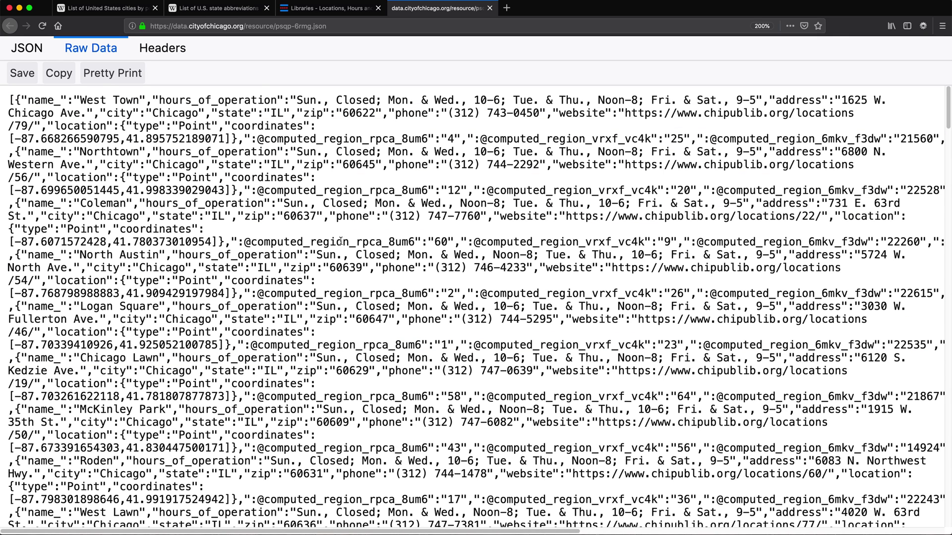
click(29, 49)
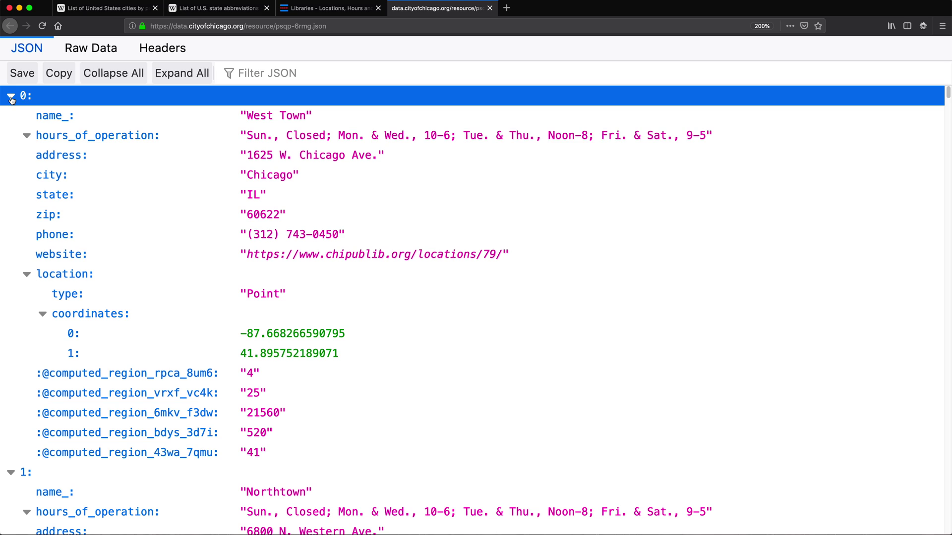
Step: Collapse all JSON records and look through the list from the first record to the last
click(119, 74)
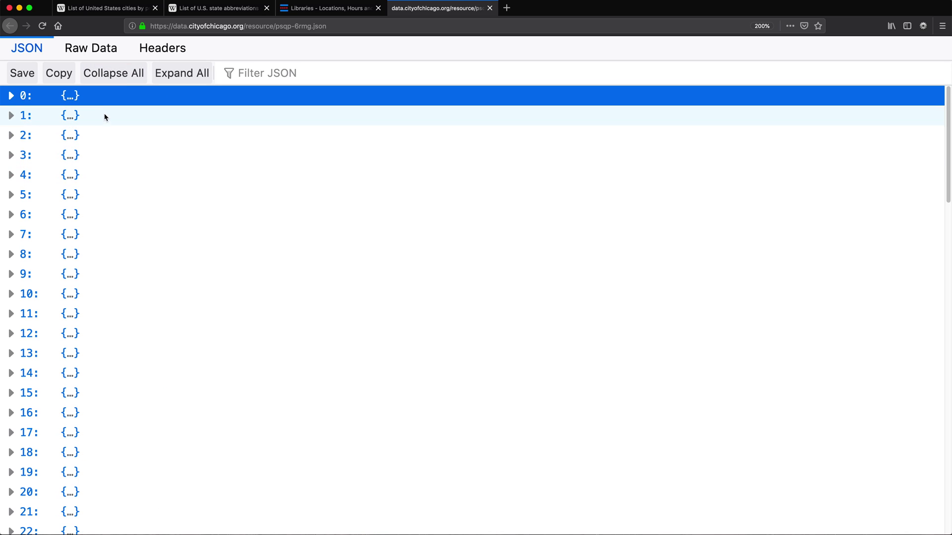
scroll(144, 281, down, 8)
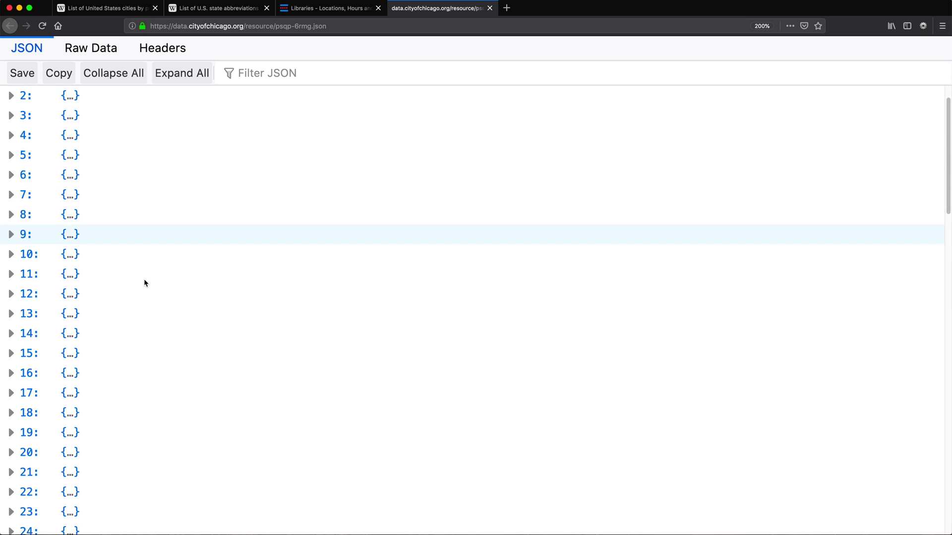
scroll(144, 282, down, 10)
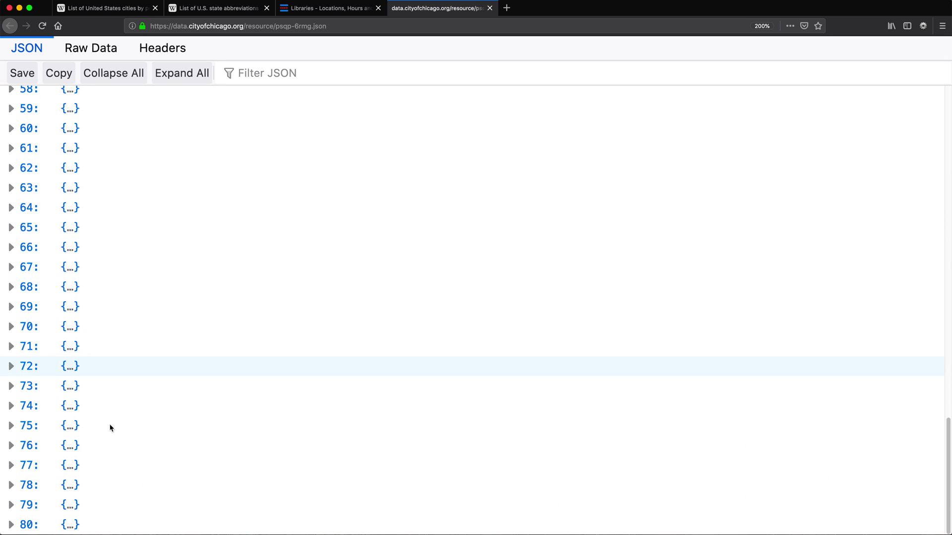
scroll(70, 154, up, 19)
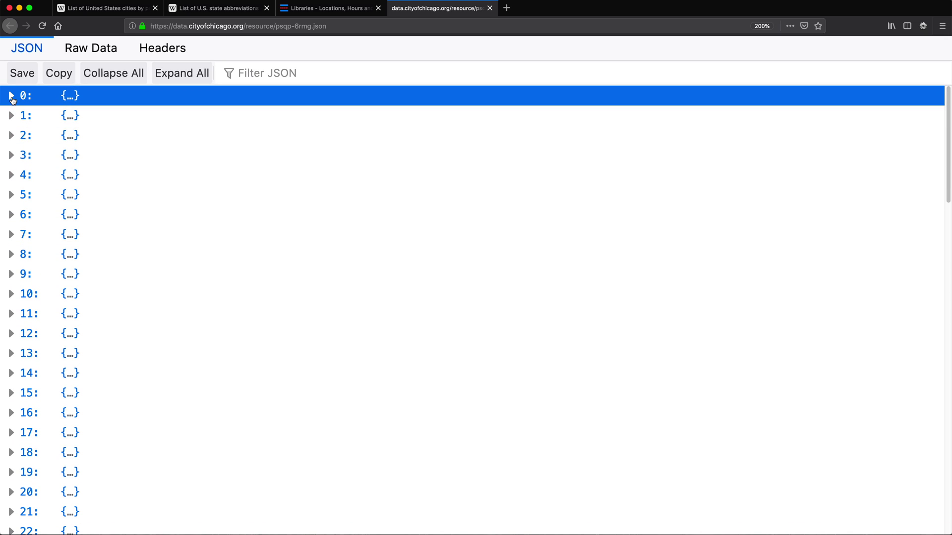
Step: Inspect the fields of records 0 and 1, expanding and collapsing each record in turn
click(11, 96)
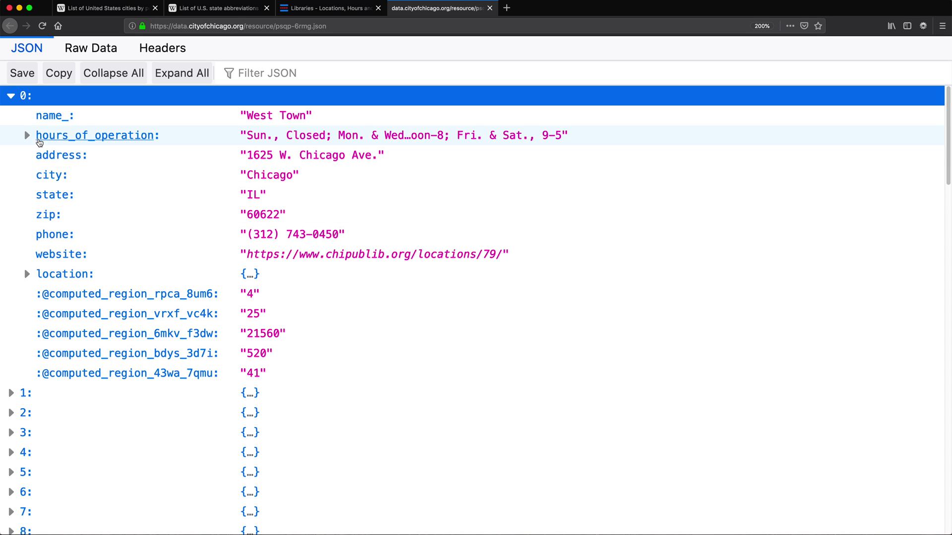
click(11, 96)
click(11, 116)
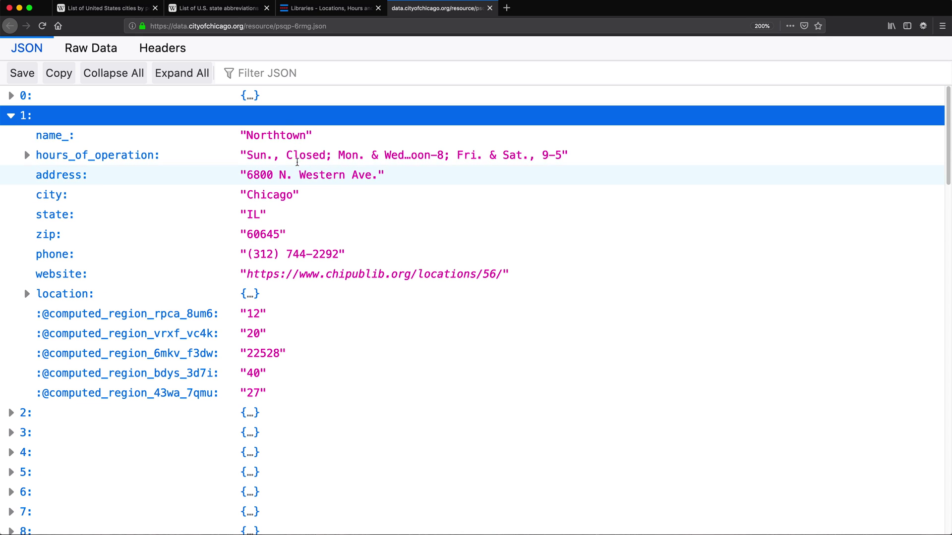
click(11, 117)
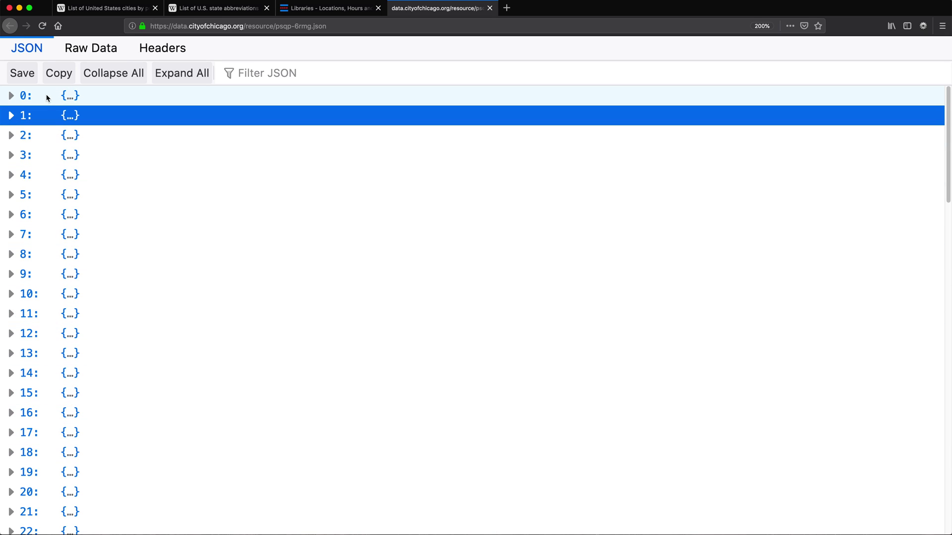
click(11, 96)
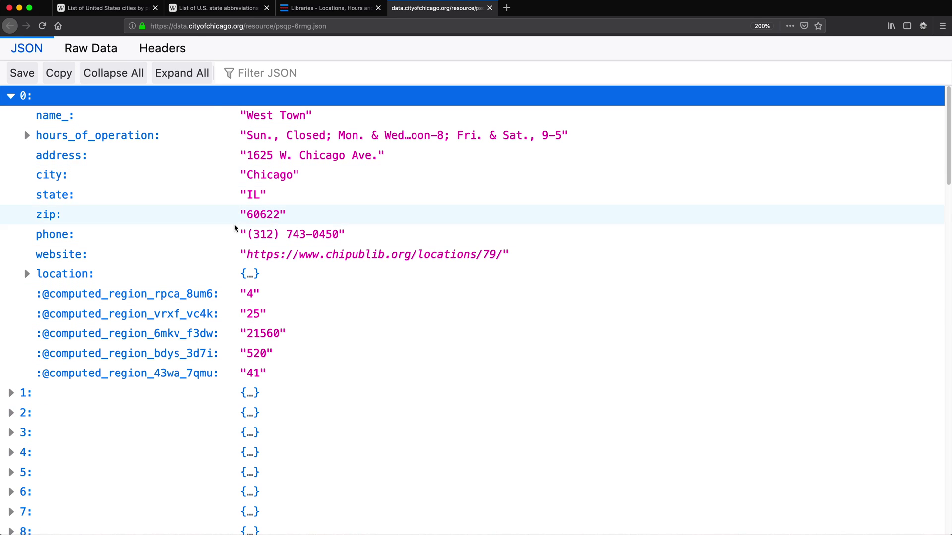
click(11, 96)
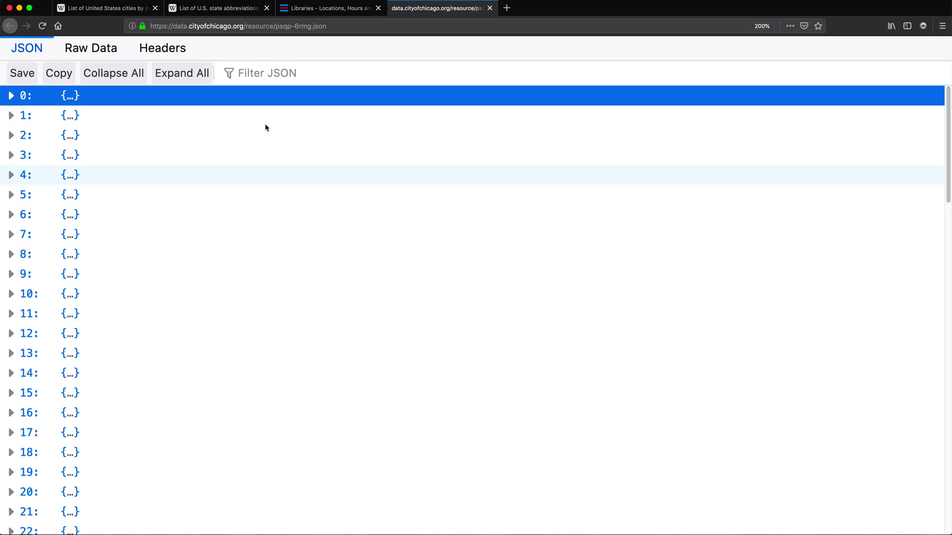
Step: Switch to the blank Excel workbook and examine the available file import sources, including JSON, without importing anything
click(306, 29)
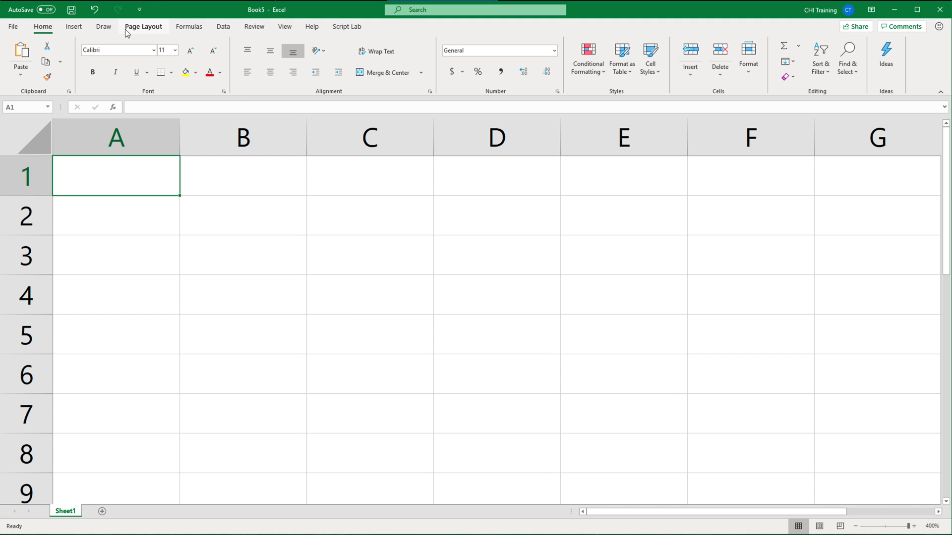
click(221, 29)
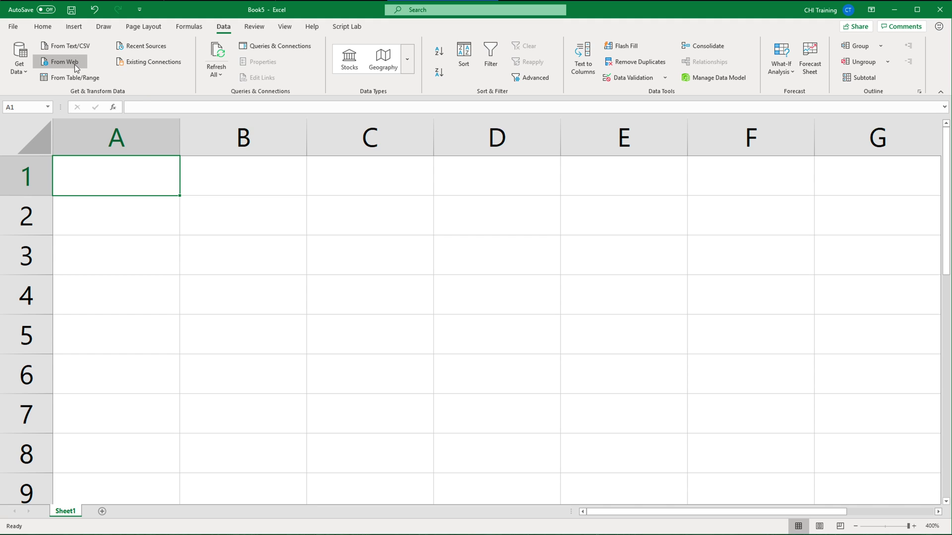
click(22, 73)
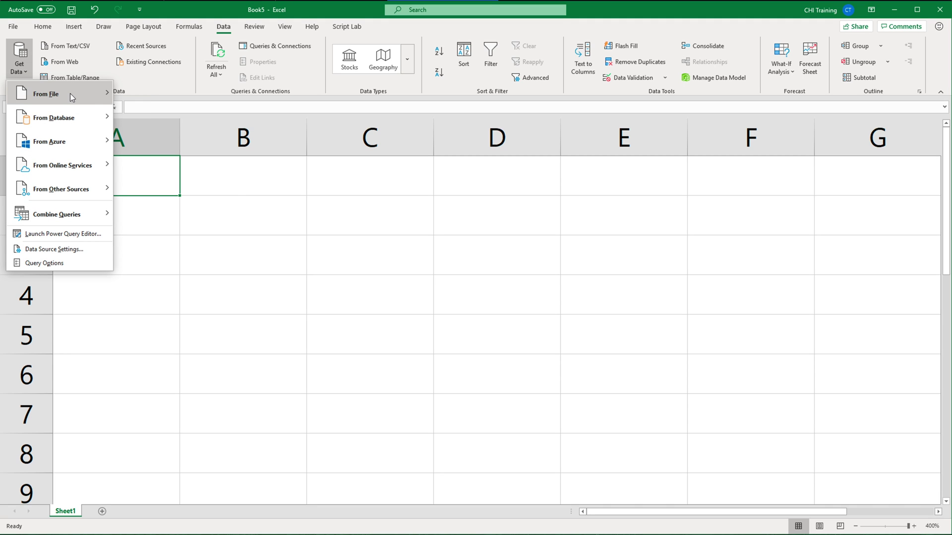
mouse_move(76, 93)
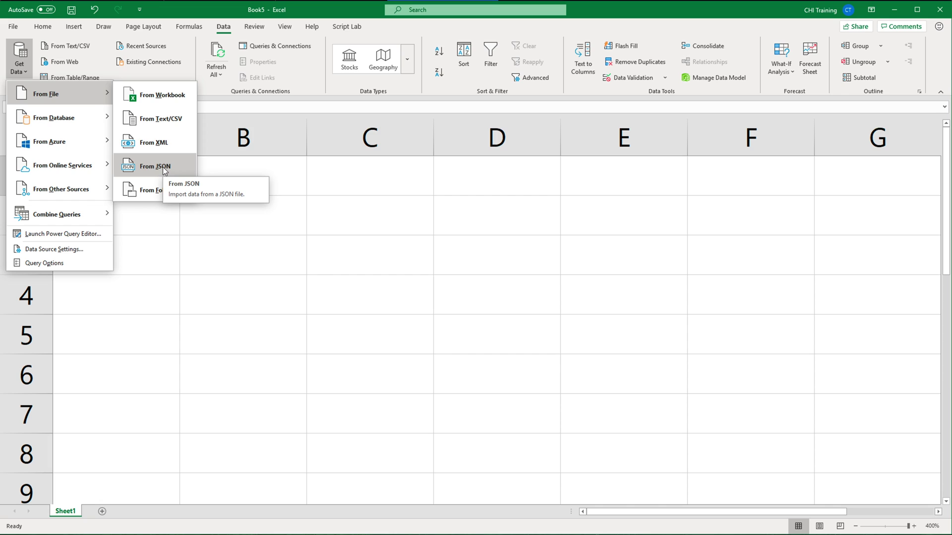
click(208, 14)
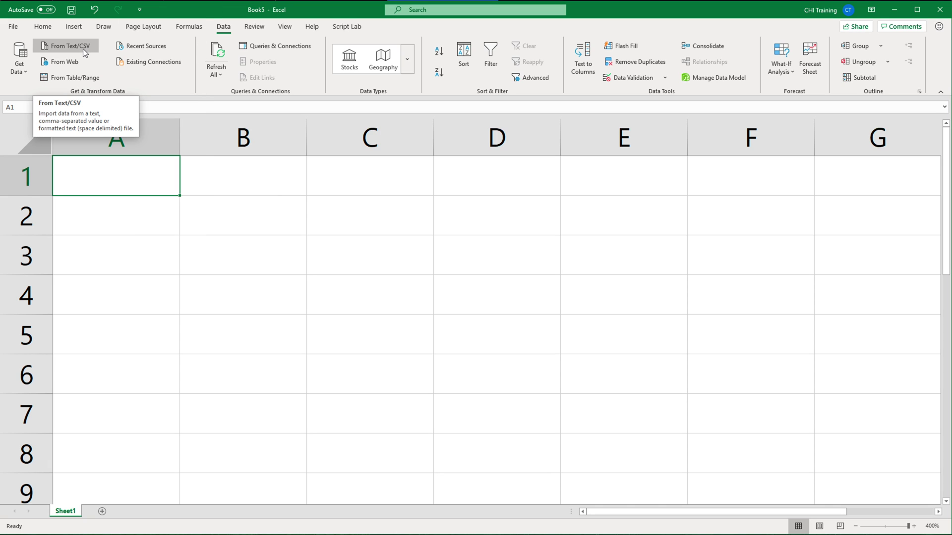
click(60, 64)
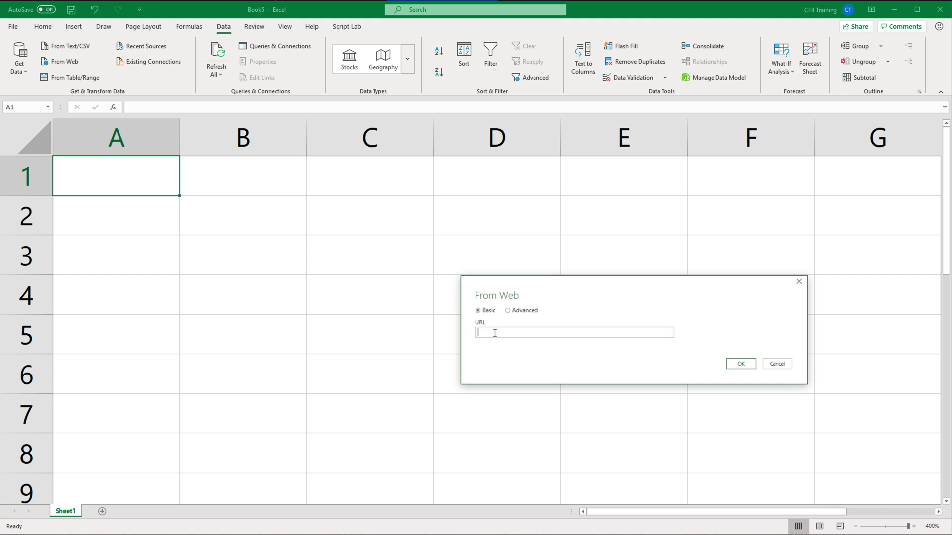
key(ctrl+v)
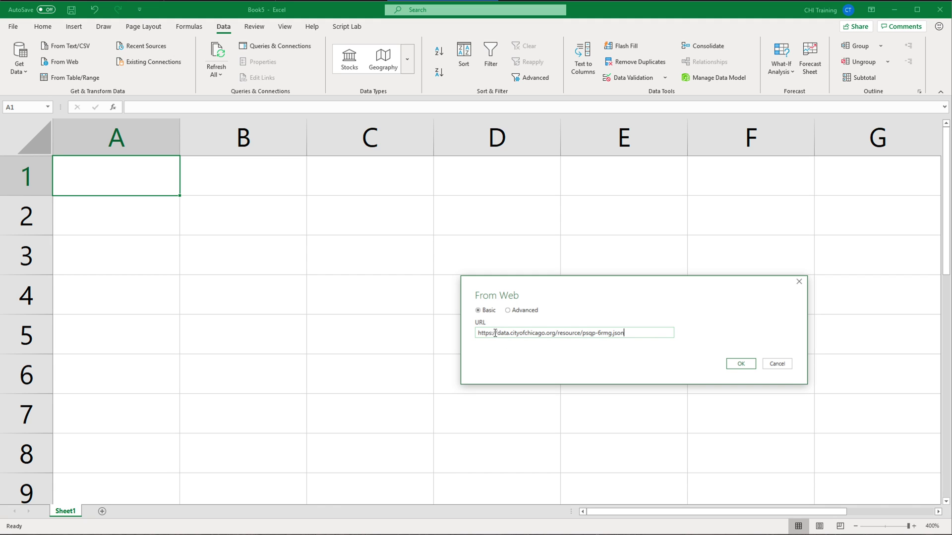
click(740, 365)
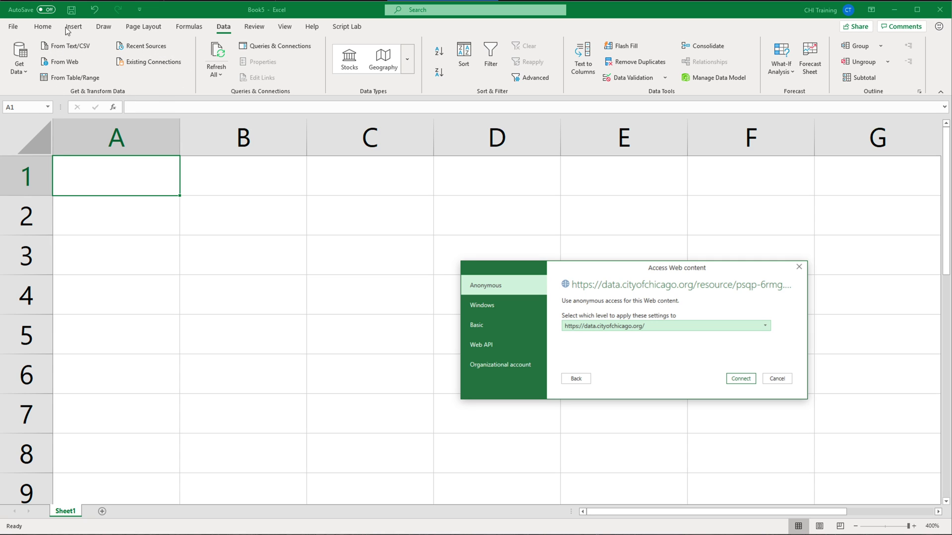
click(745, 381)
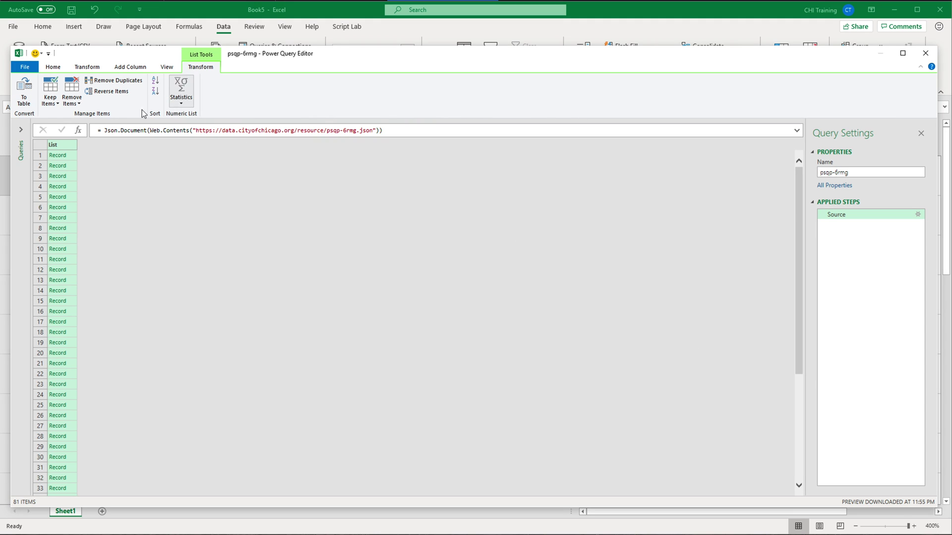
Step: Look through the imported record list and convert it to a table with the delimiter set to None
scroll(96, 208, down, 15)
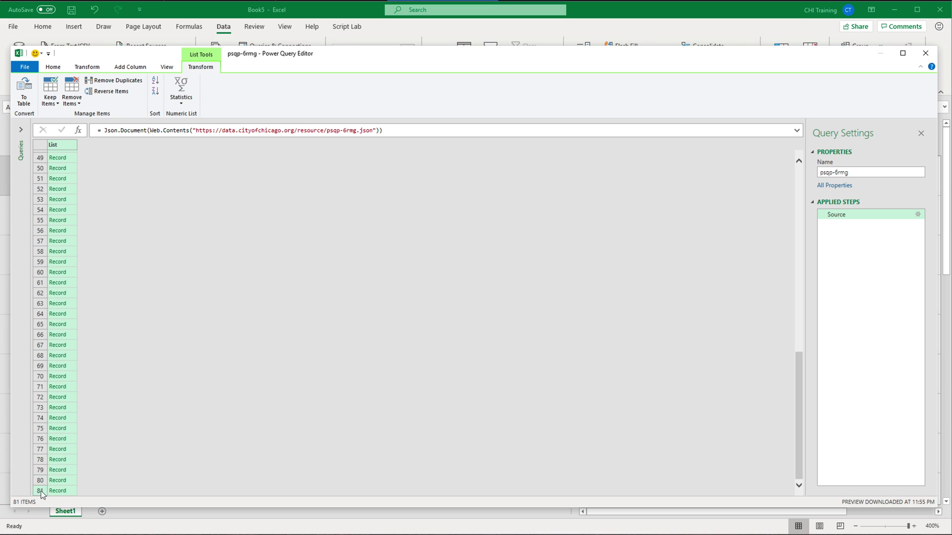
click(130, 66)
scroll(79, 183, up, 15)
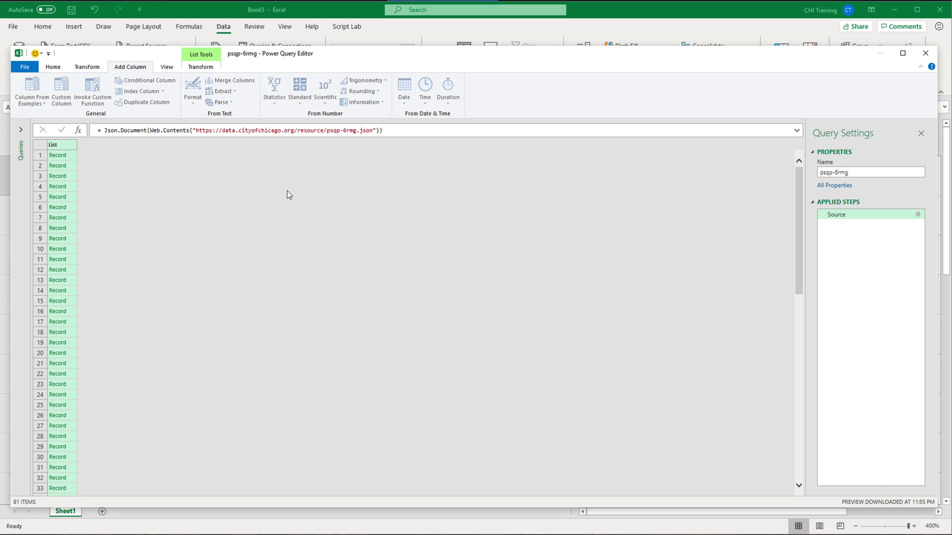
drag(287, 192, 129, 220)
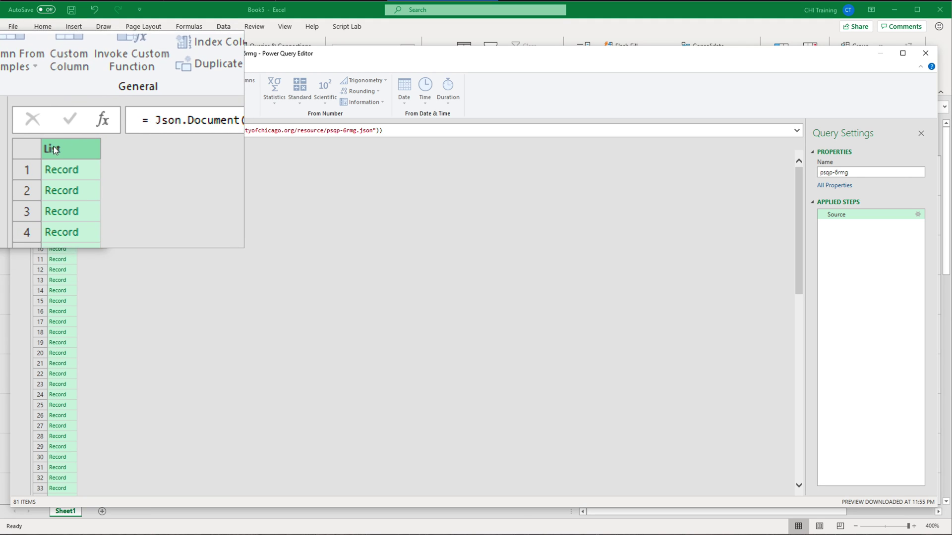
right_click(54, 145)
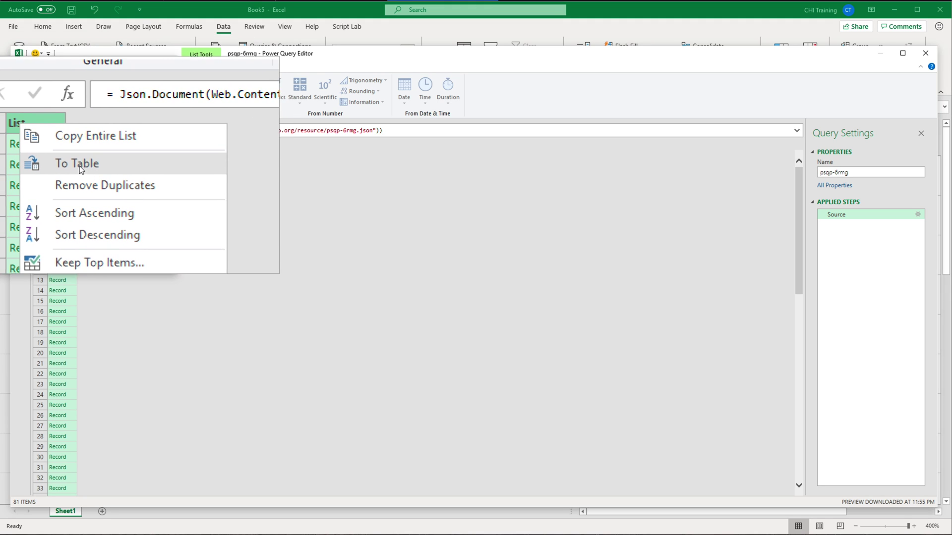
click(79, 166)
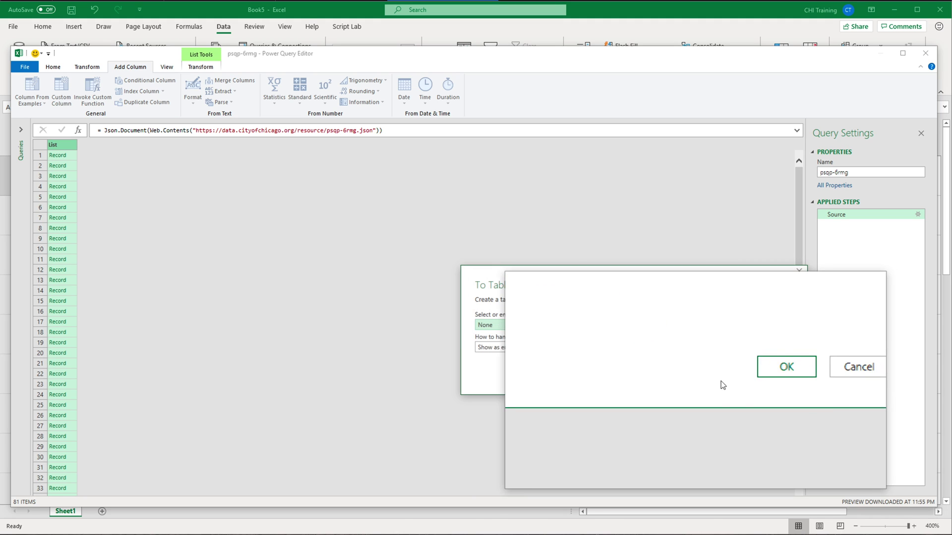
click(744, 378)
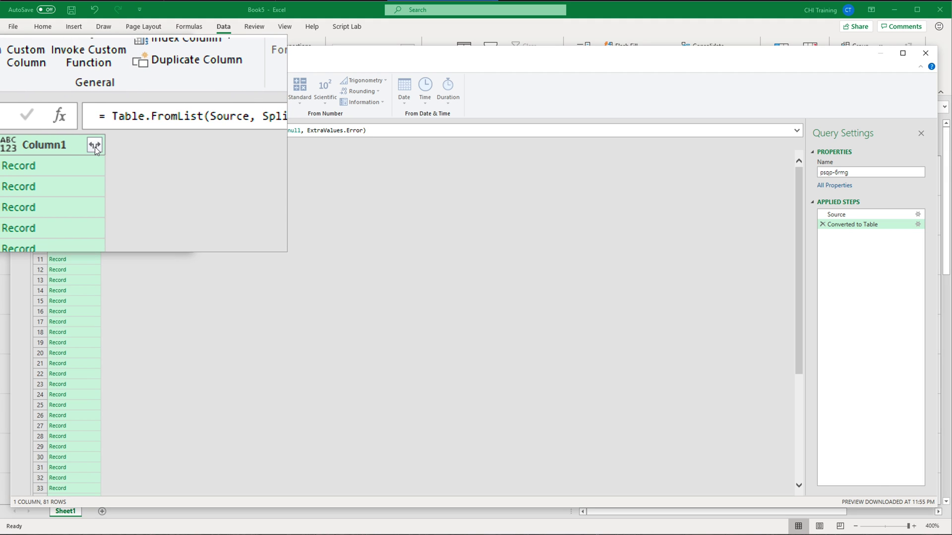
Step: Expand Column1 into all its fields with the original column name as prefix, and rename Column1.name_ to Name
click(94, 146)
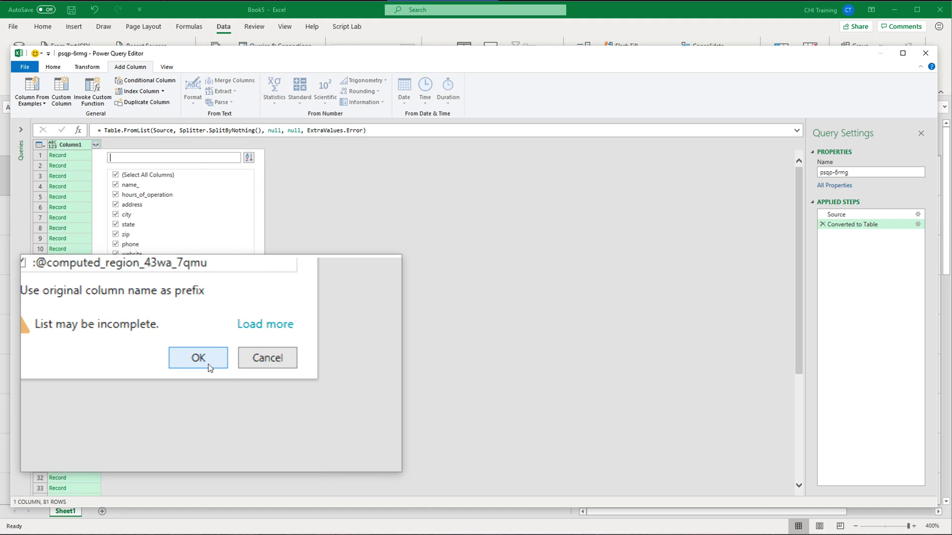
click(208, 368)
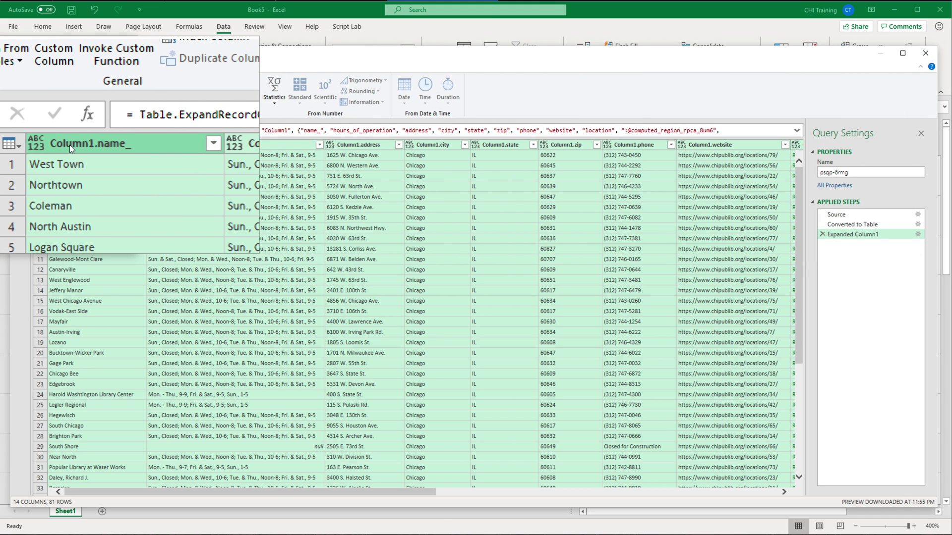
double_click(73, 145)
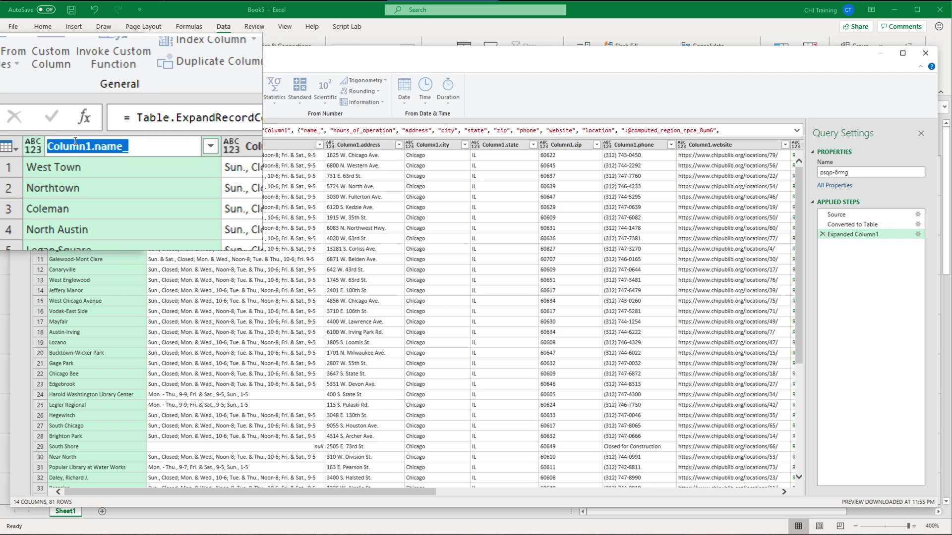
text(Name)
key(Return)
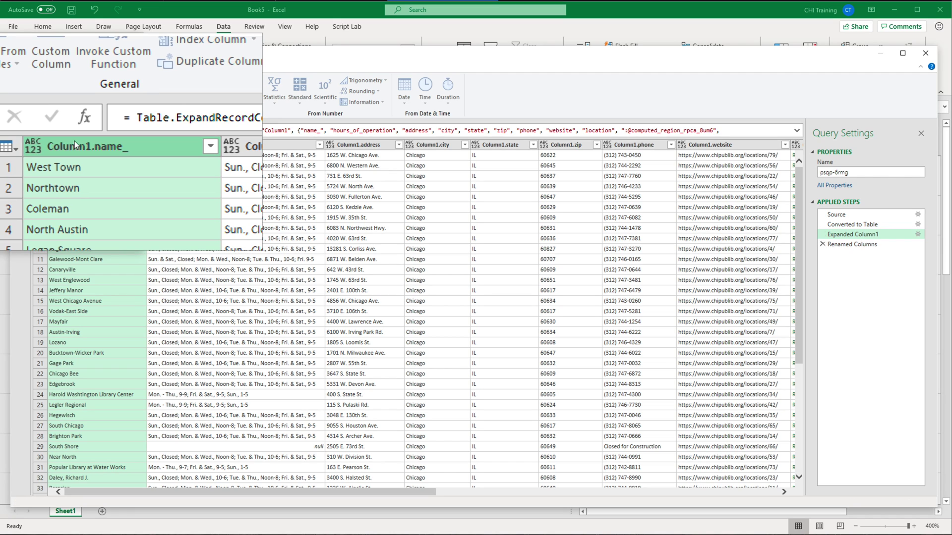
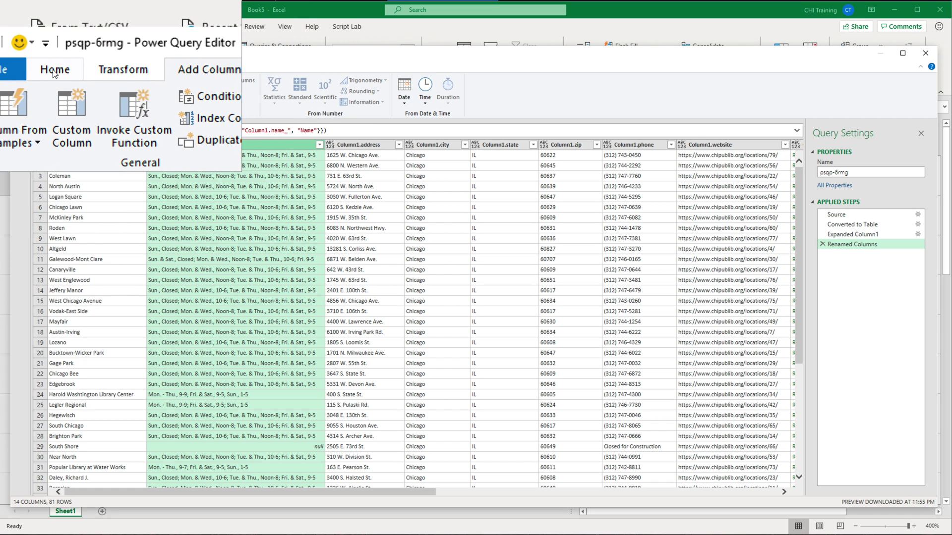
Step: Split the Column1.hours_of_operation column by the semicolon delimiter at each occurrence
click(51, 69)
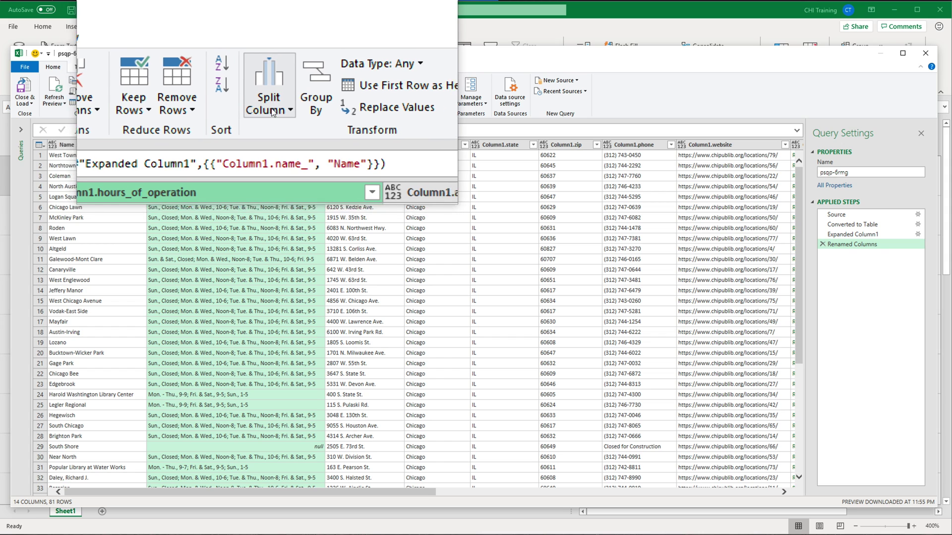
click(275, 105)
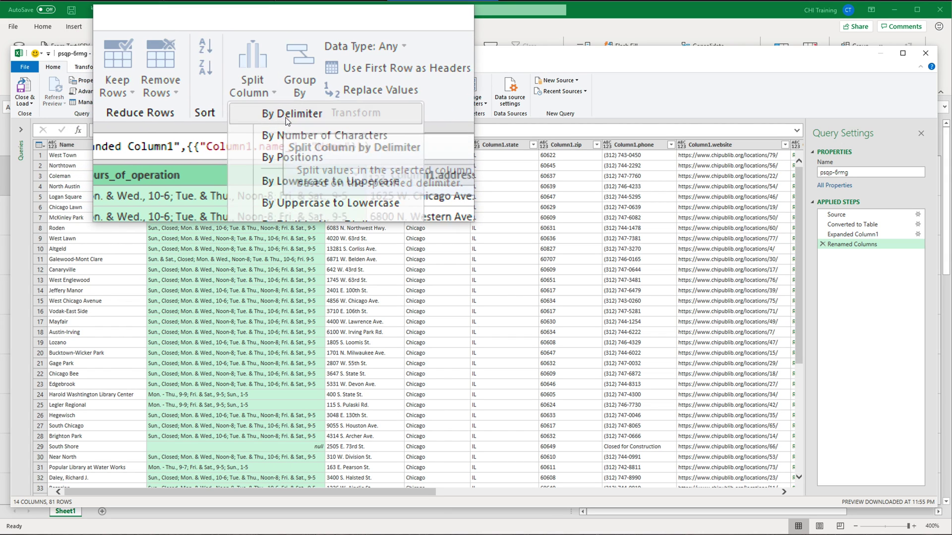
click(286, 117)
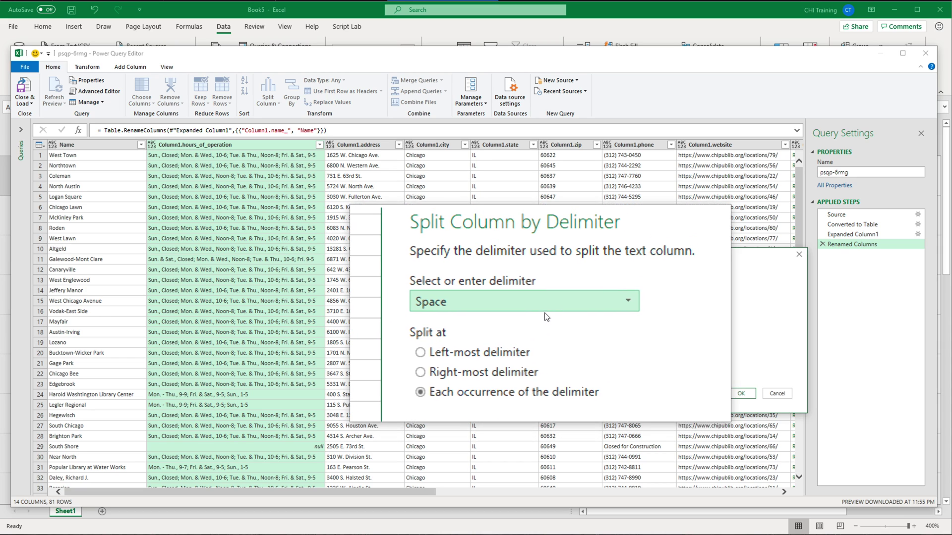
click(547, 312)
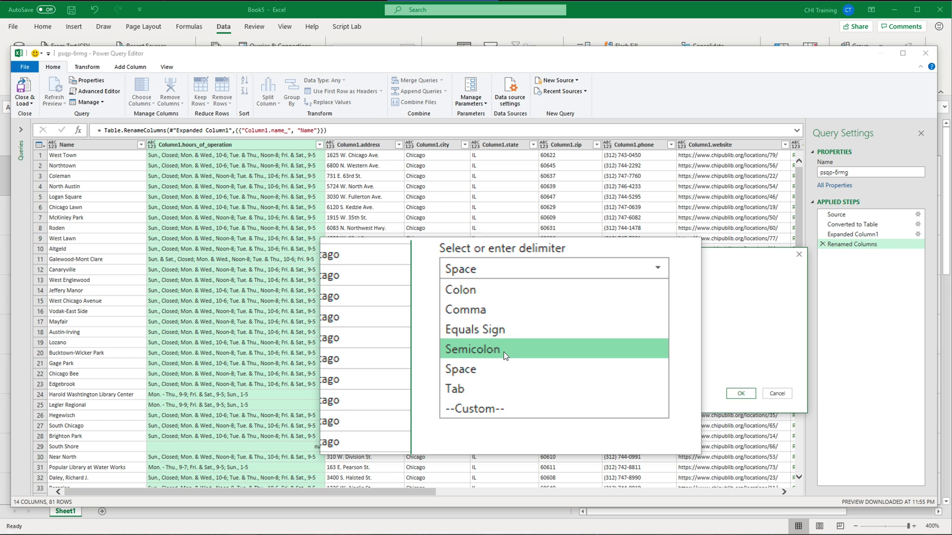
click(504, 352)
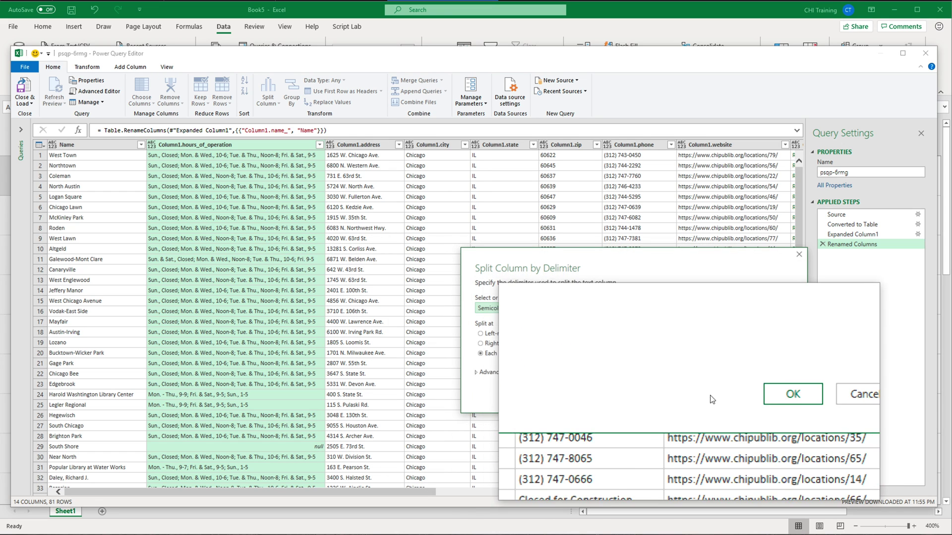
click(743, 394)
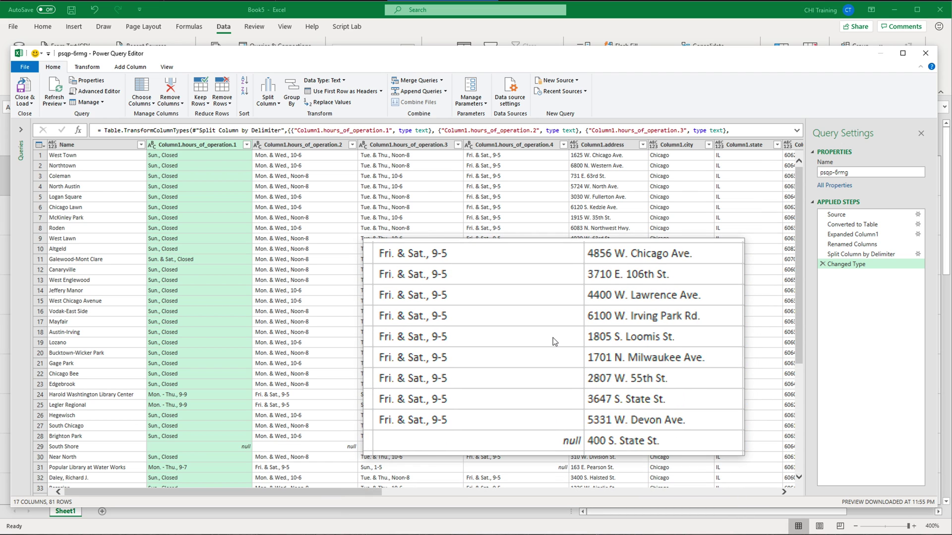
Step: Locate the Column1.location column, switch to the browser's JSON view, and examine record 0's nested location field and its coordinates
key(super+Escape)
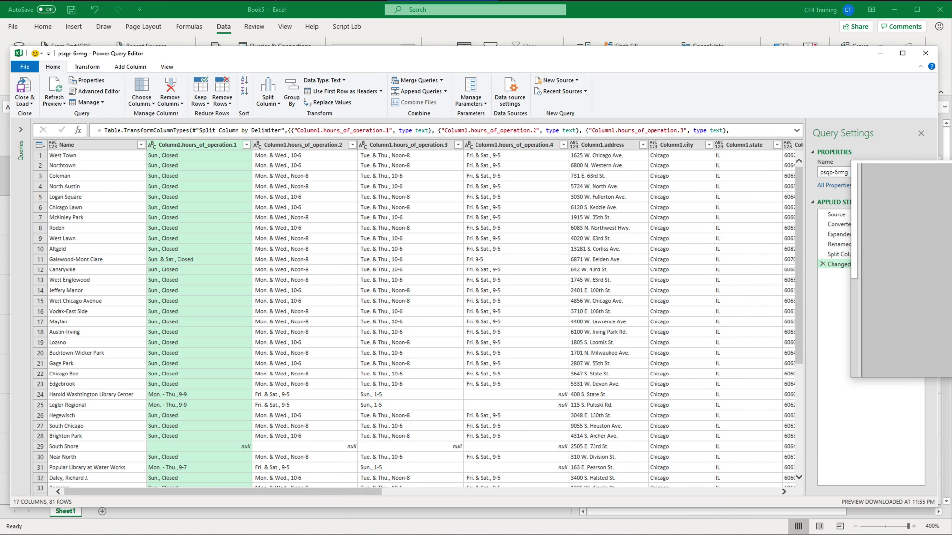
click(74, 167)
drag(293, 432, 397, 461)
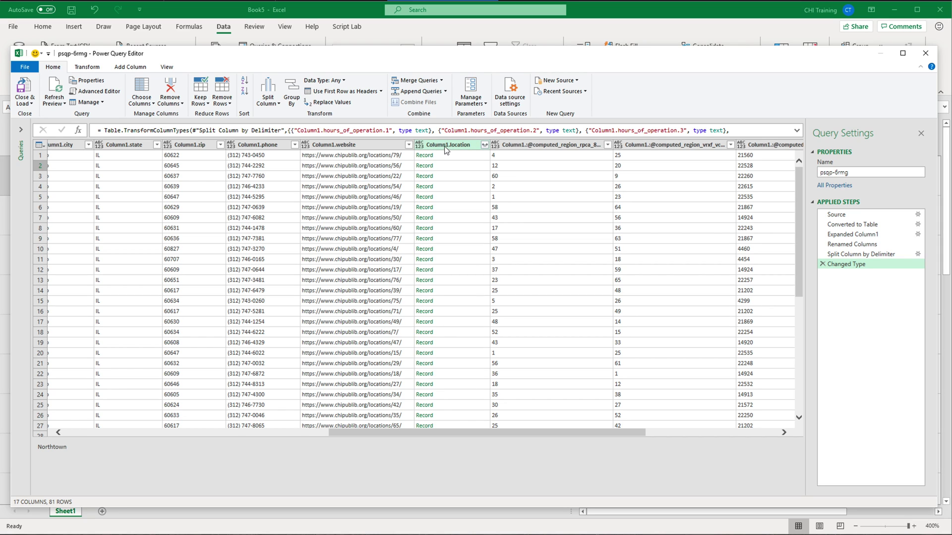
click(333, 158)
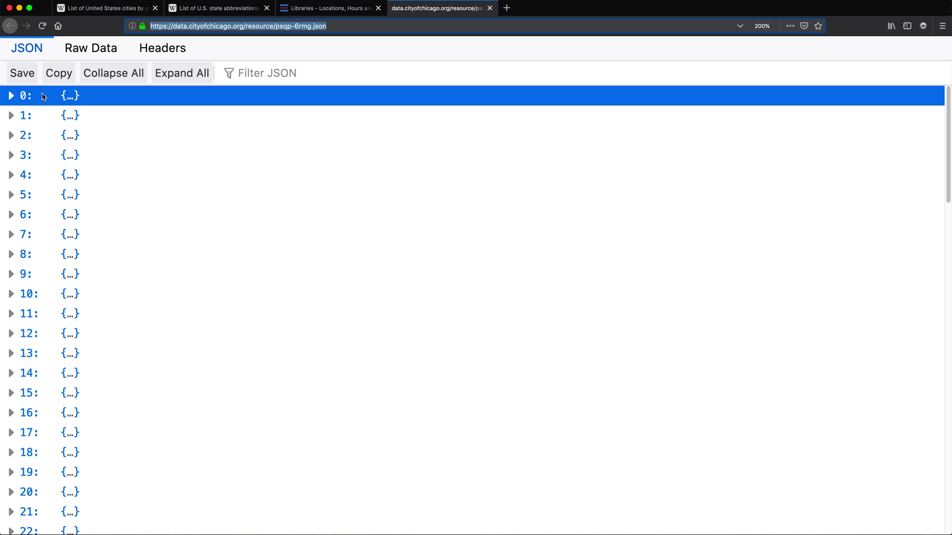
click(12, 96)
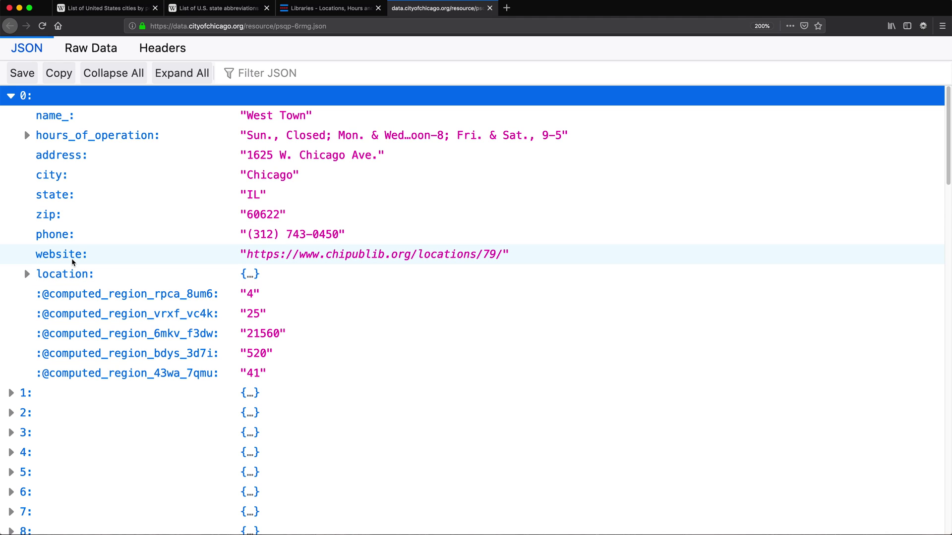
click(28, 275)
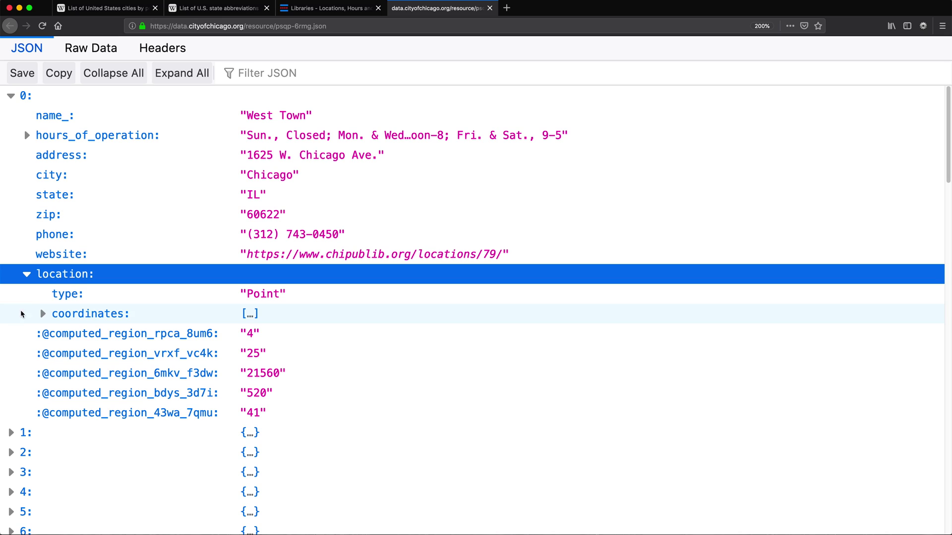
click(43, 315)
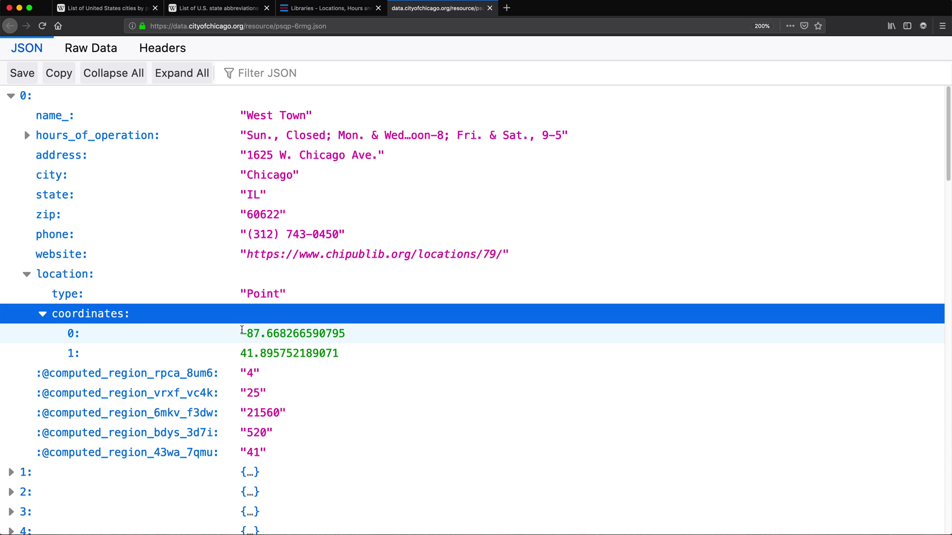
click(43, 316)
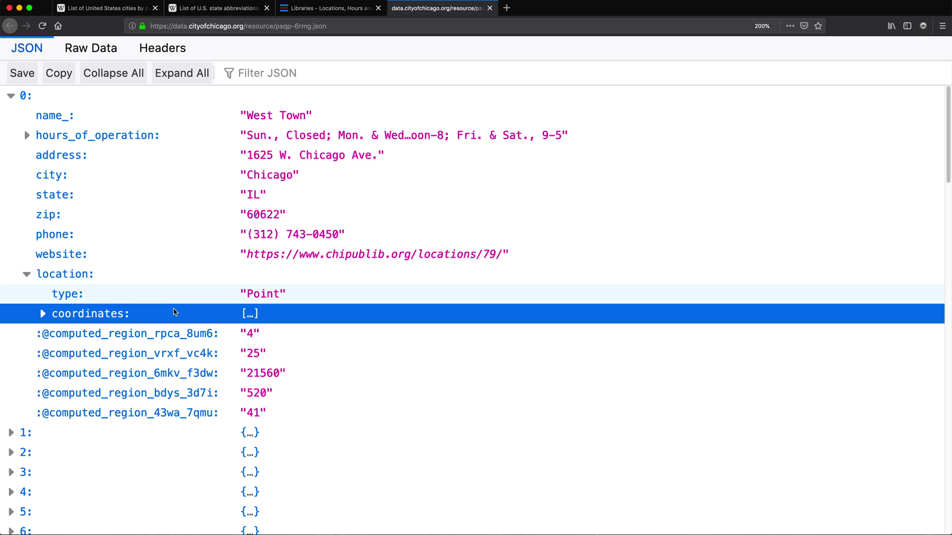
click(41, 315)
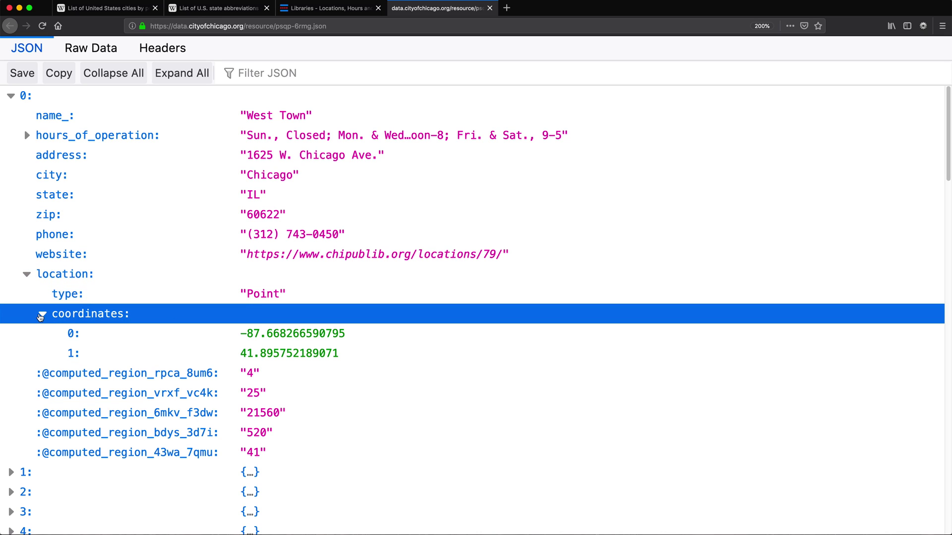
click(42, 315)
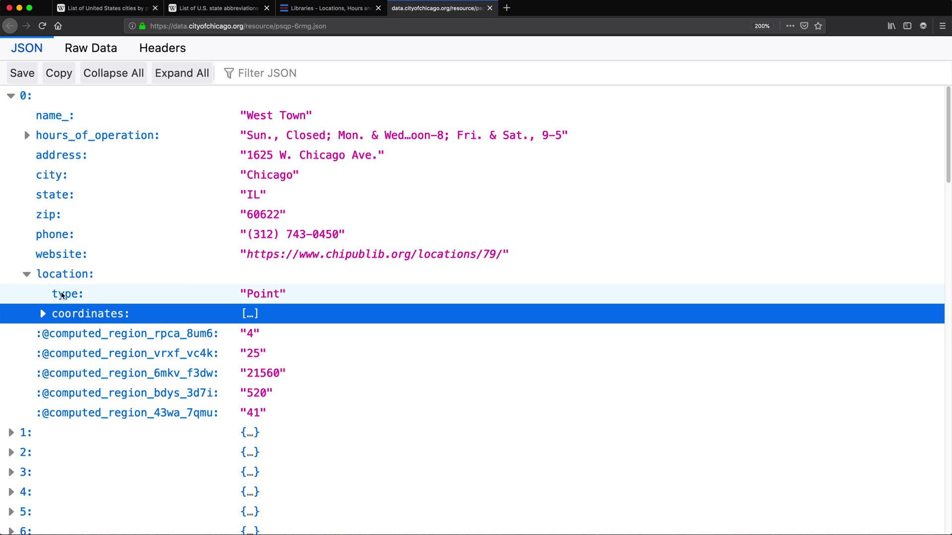
click(27, 274)
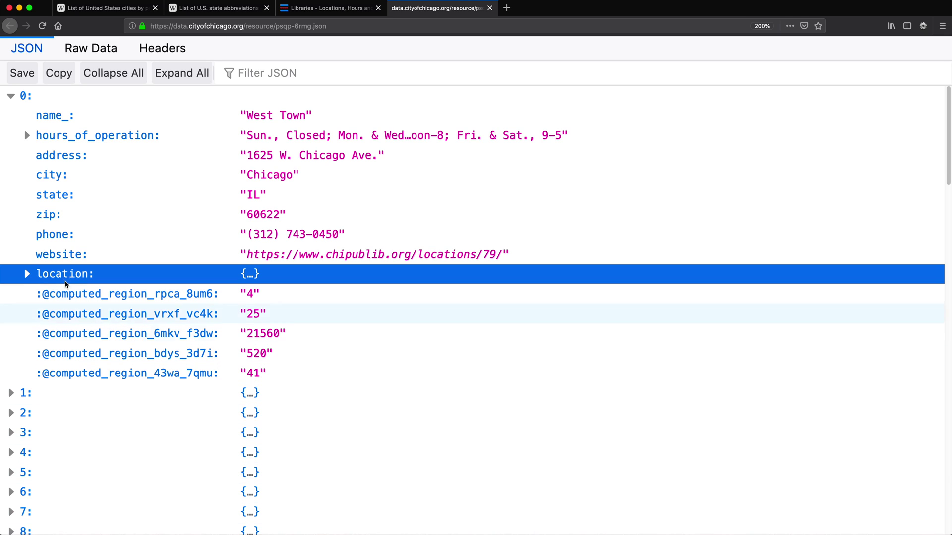
click(27, 274)
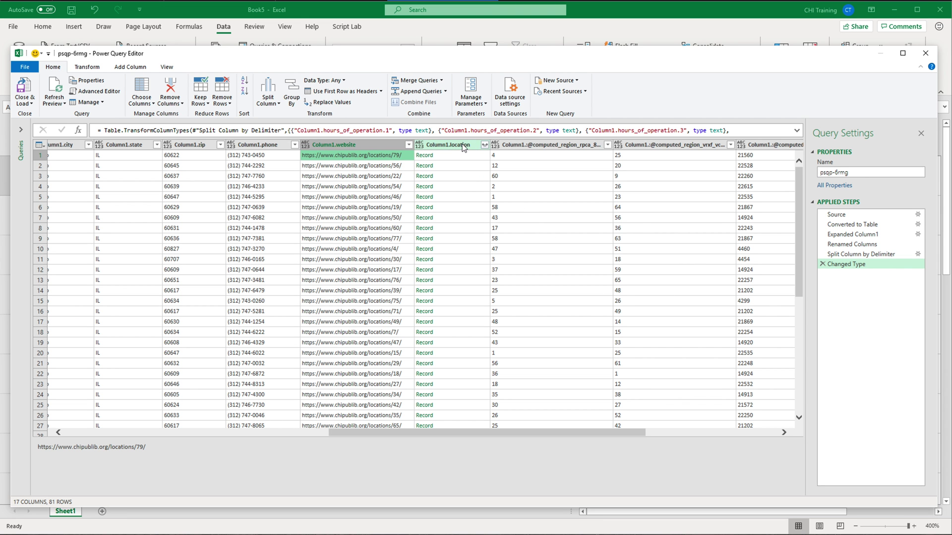
Step: Switch back to the Power Query Editor and expand Column1.location into type and coordinates, using the original column name as prefix
click(448, 145)
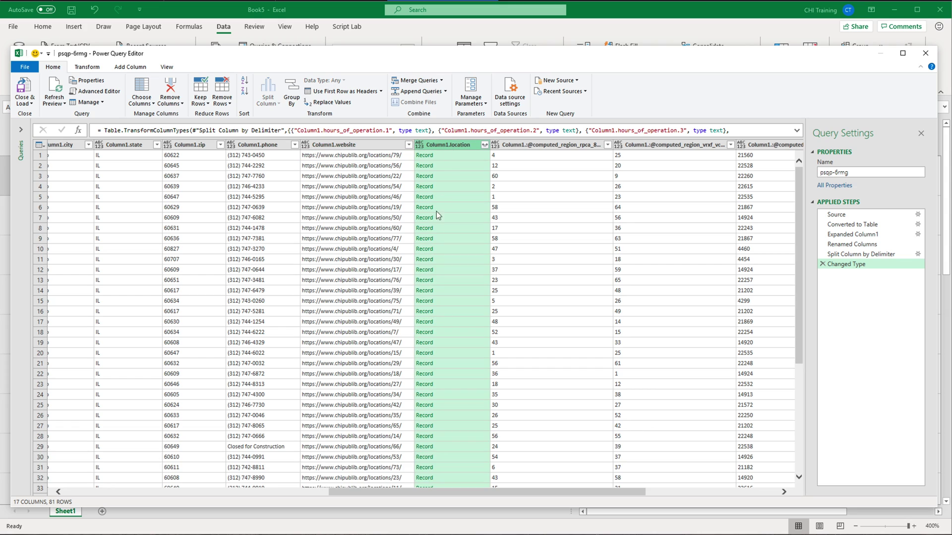
click(485, 145)
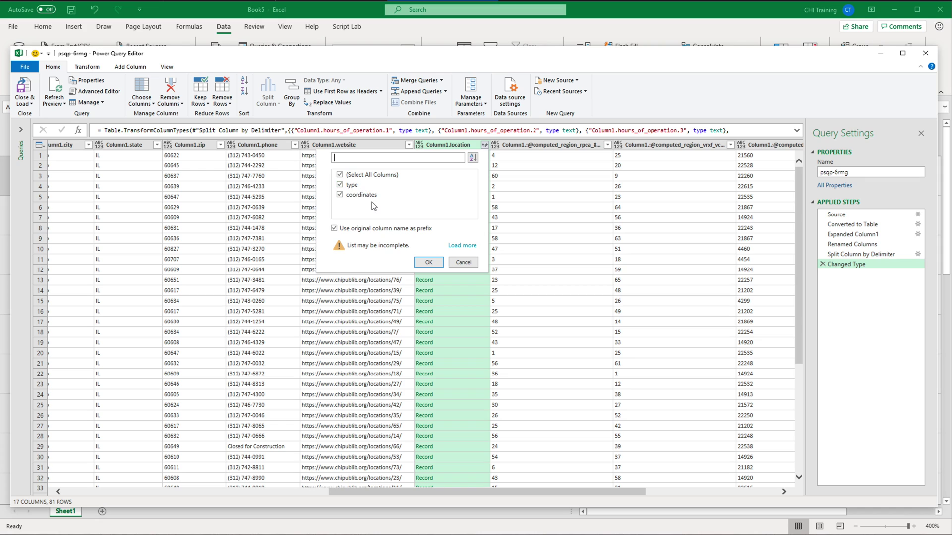
click(429, 264)
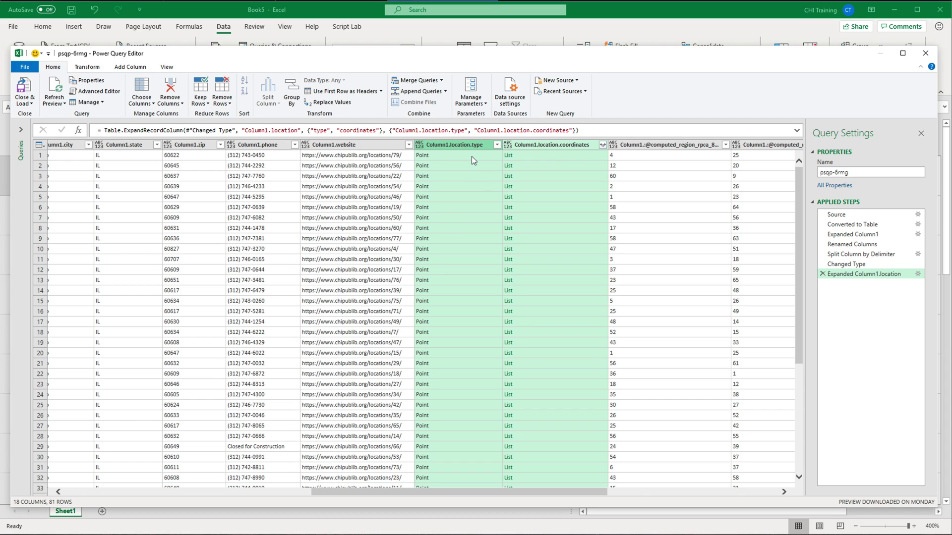
Step: Preview the first row's coordinates list and compare it with record 0's expanded coordinates in the browser's JSON view
click(528, 154)
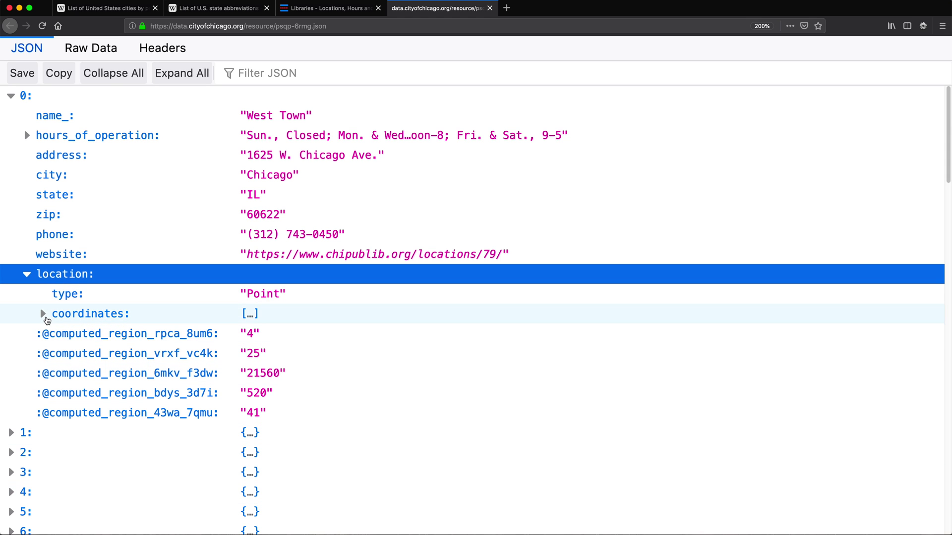
click(43, 315)
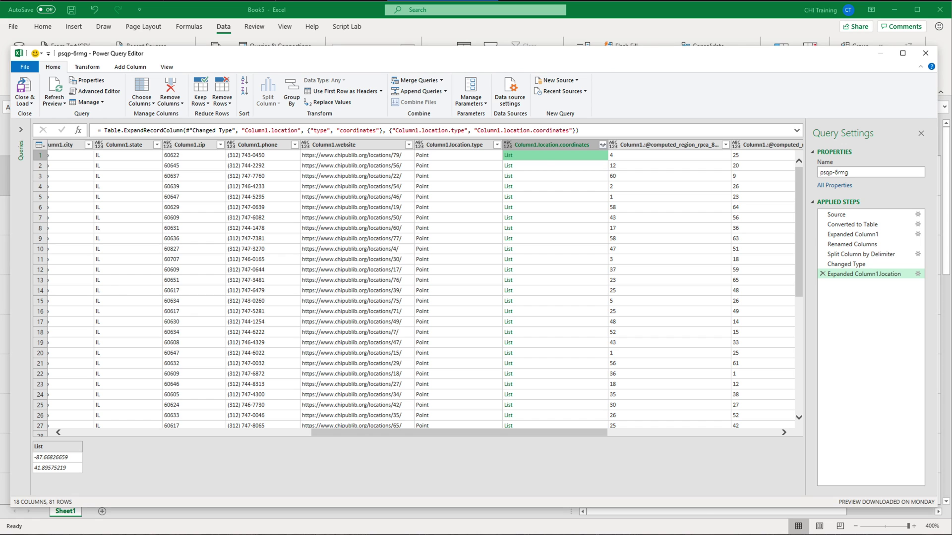
click(603, 145)
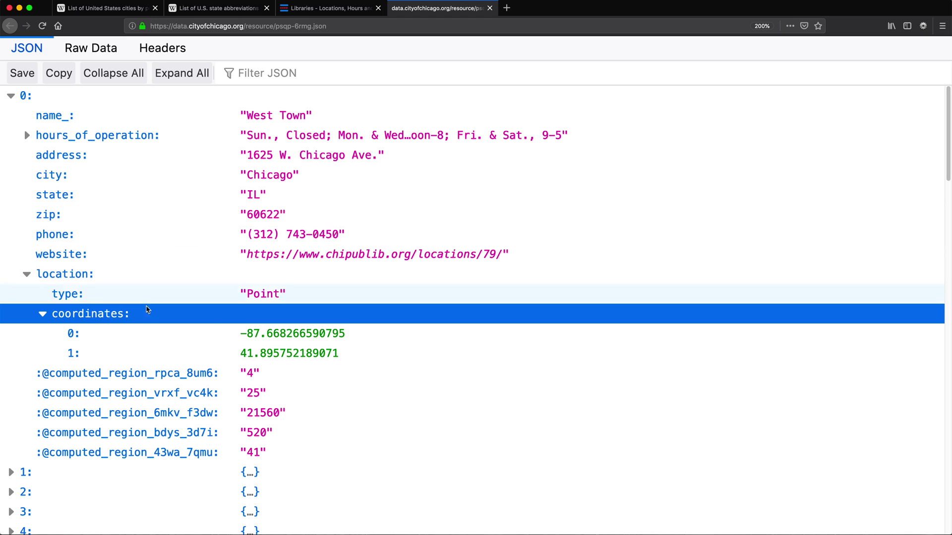
click(235, 334)
click(278, 351)
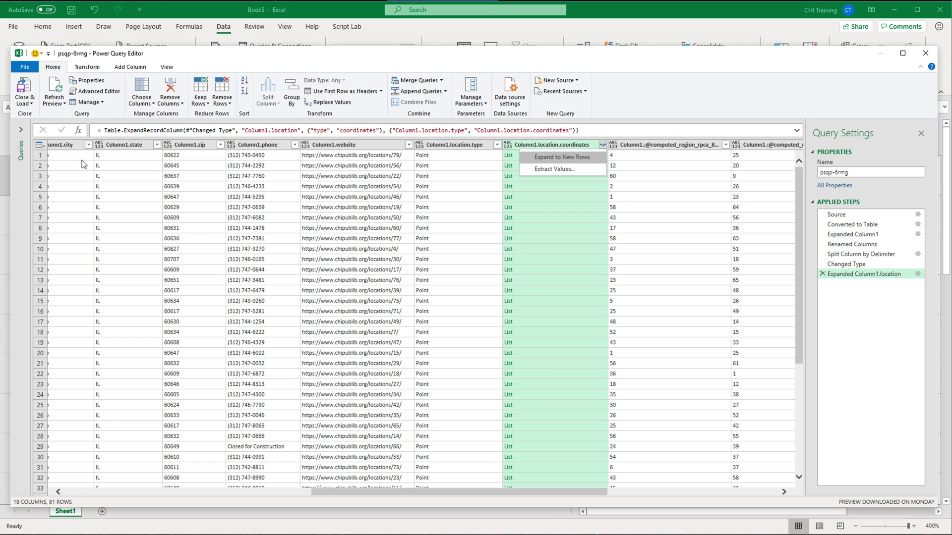
Step: Switch back to the Power Query Editor and try expanding Column1.location.coordinates to new rows
click(75, 160)
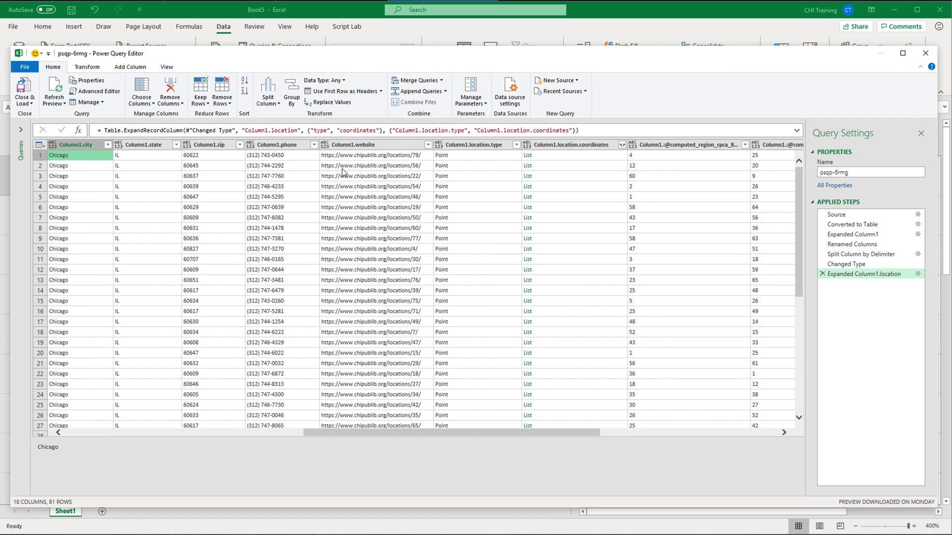
drag(452, 434, 173, 434)
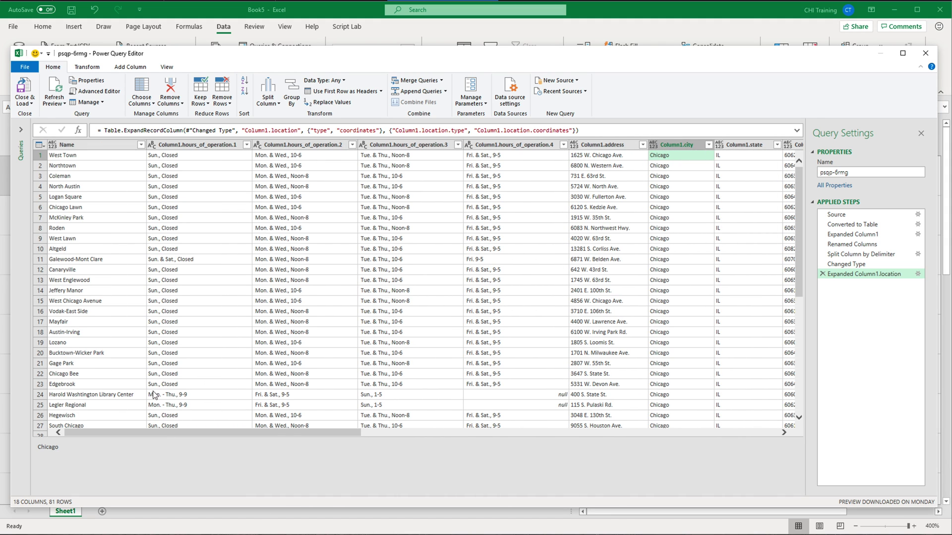
click(64, 156)
drag(177, 435, 516, 439)
click(364, 145)
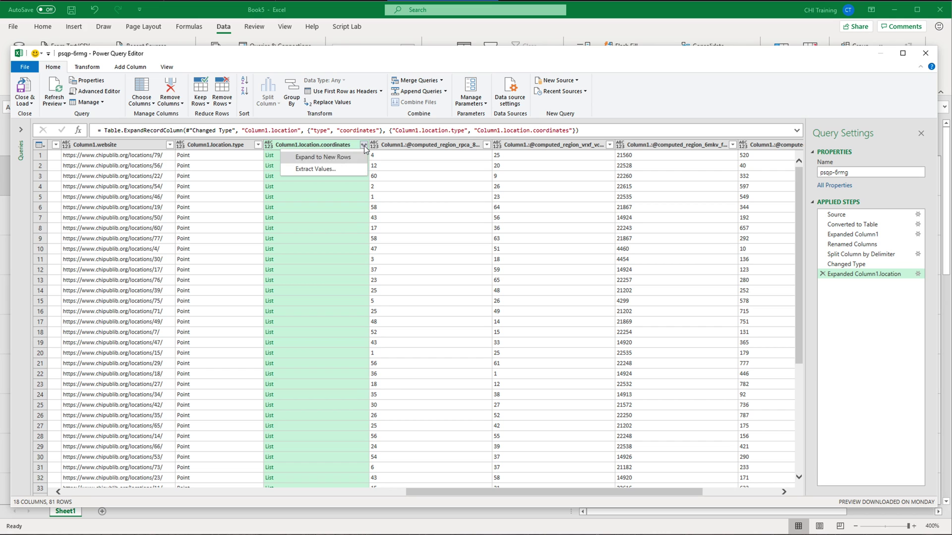
click(331, 156)
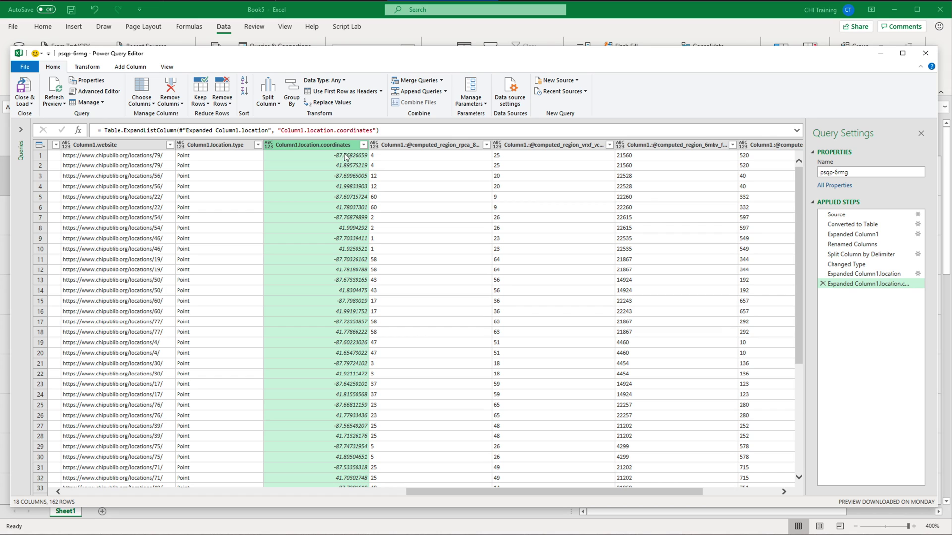
Step: Inspect the first two coordinate rows and their library names, and delete the applied step that expanded the coordinates list
click(345, 157)
click(347, 166)
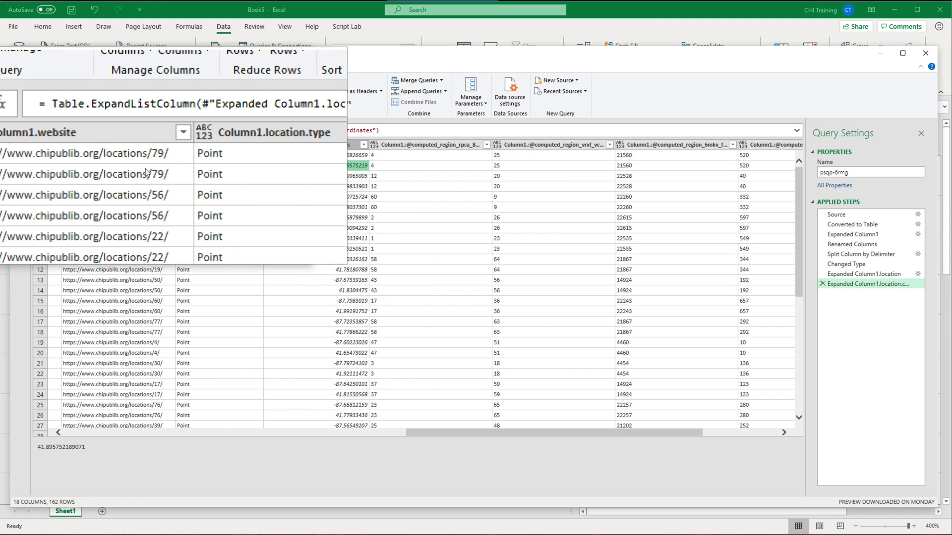
drag(507, 435, 146, 460)
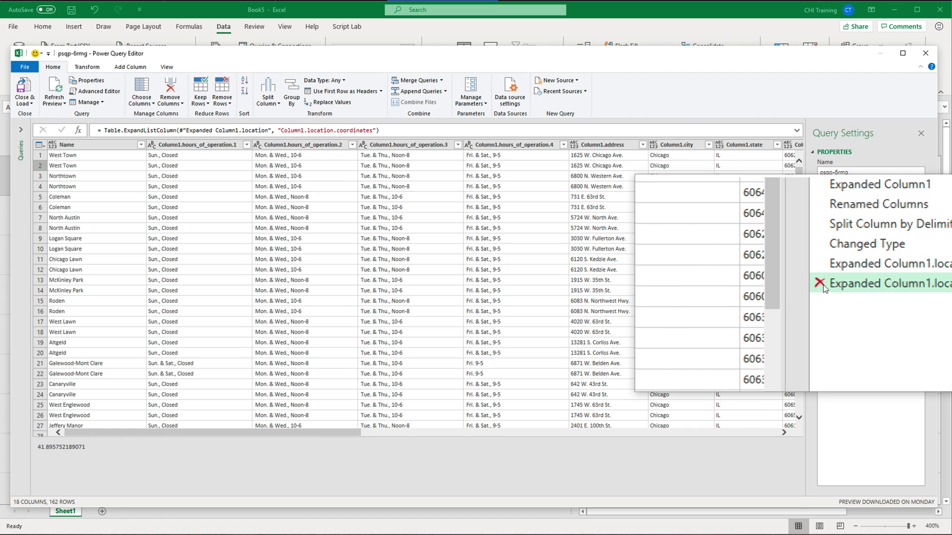
click(821, 284)
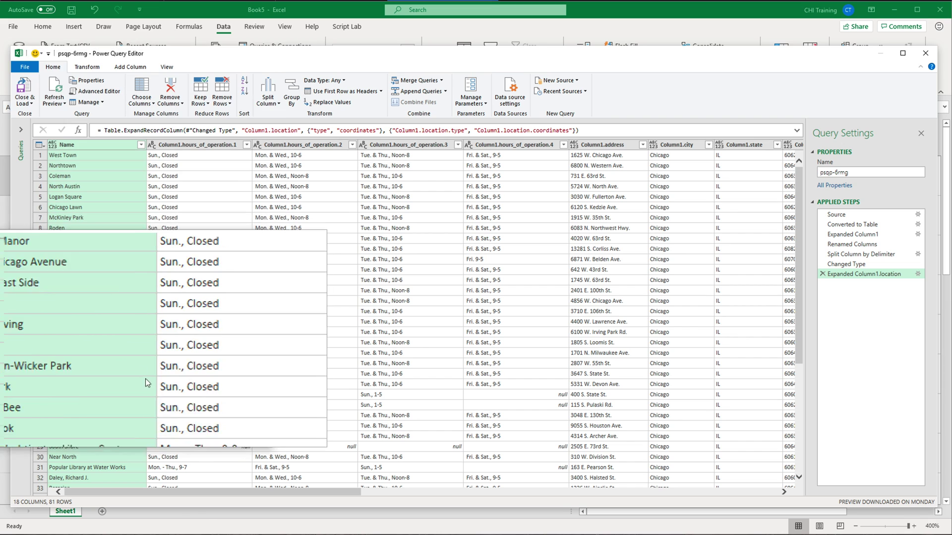
Step: Extract the list values in Column1.location.coordinates, concatenating them with a comma delimiter
drag(191, 493, 531, 493)
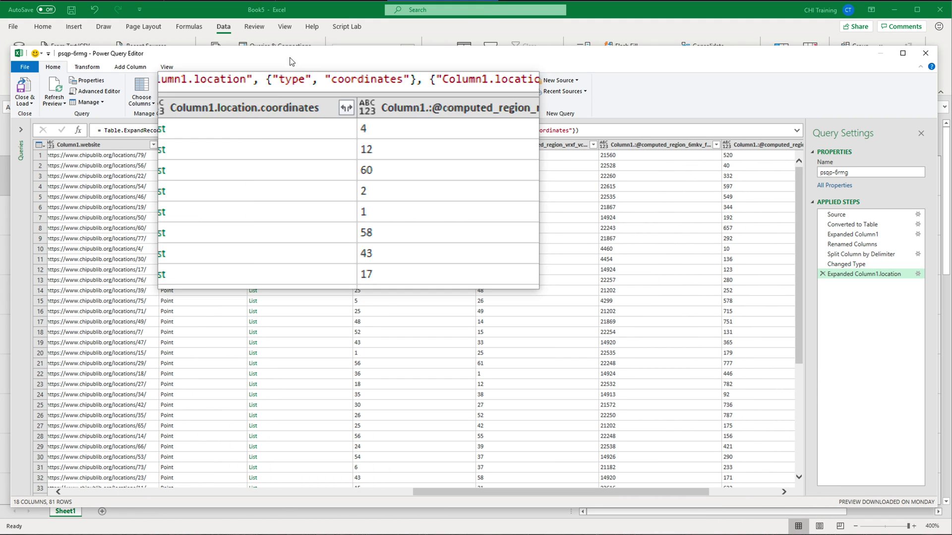
click(347, 145)
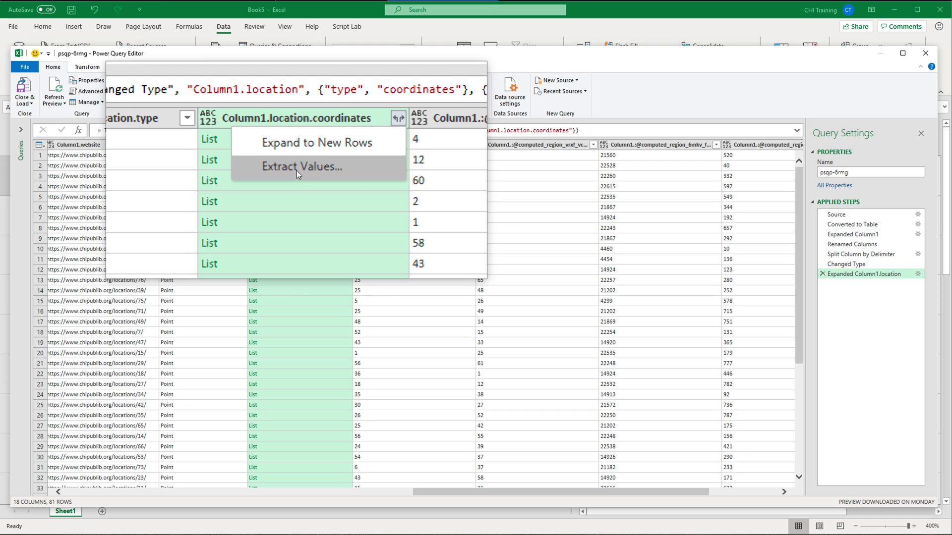
click(296, 170)
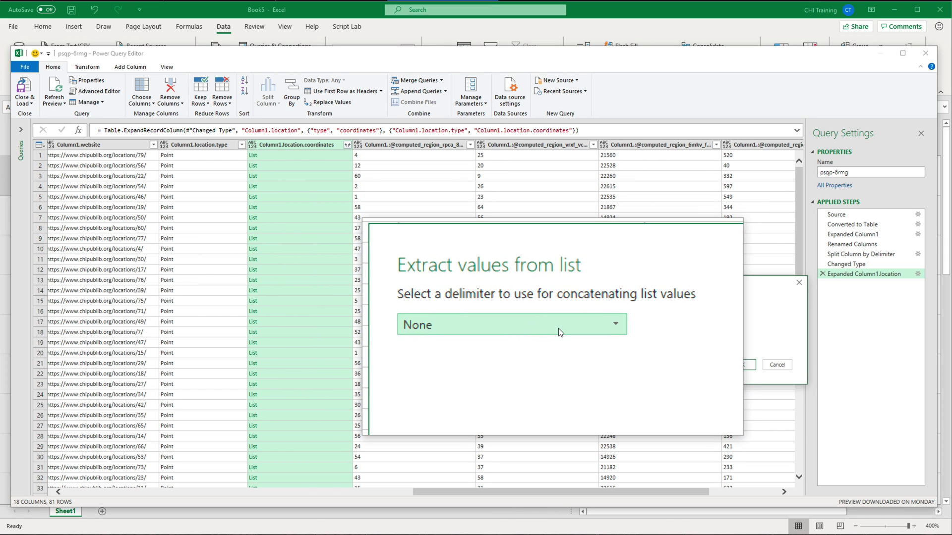
click(546, 328)
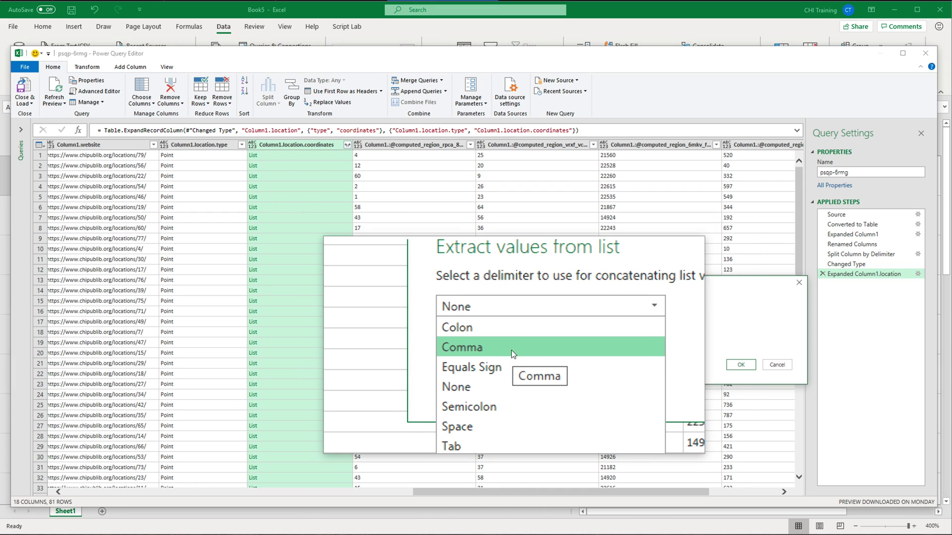
click(511, 350)
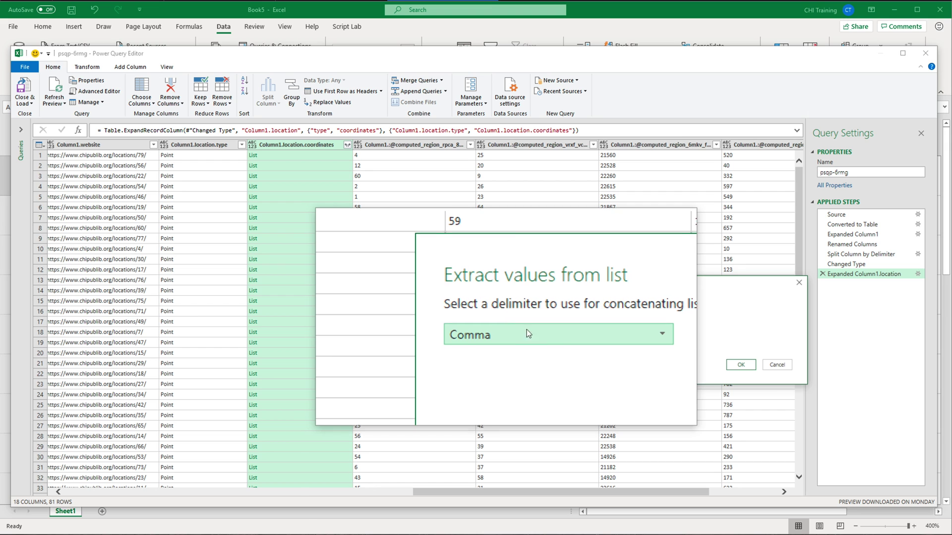
click(743, 366)
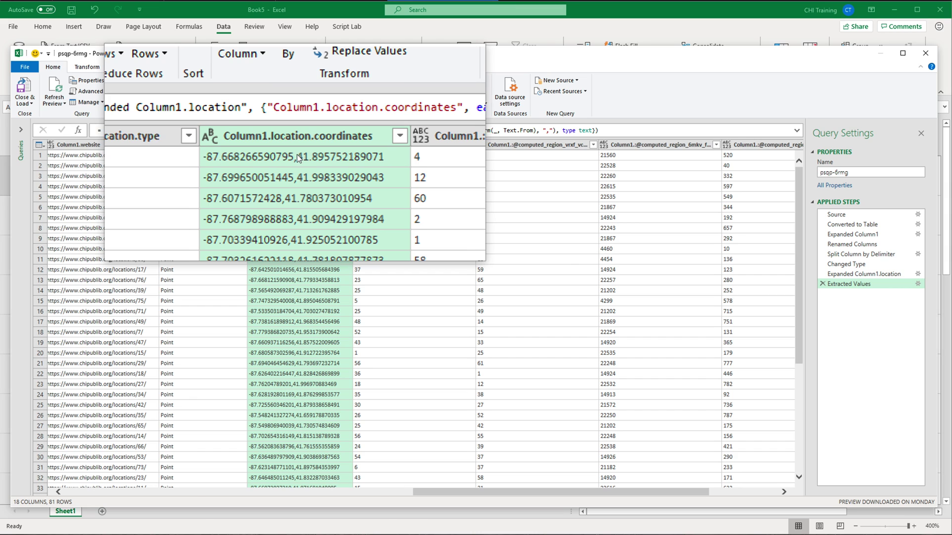
Step: Inspect the extracted coordinate values in the first two rows and the matching entries in the Name column
click(297, 155)
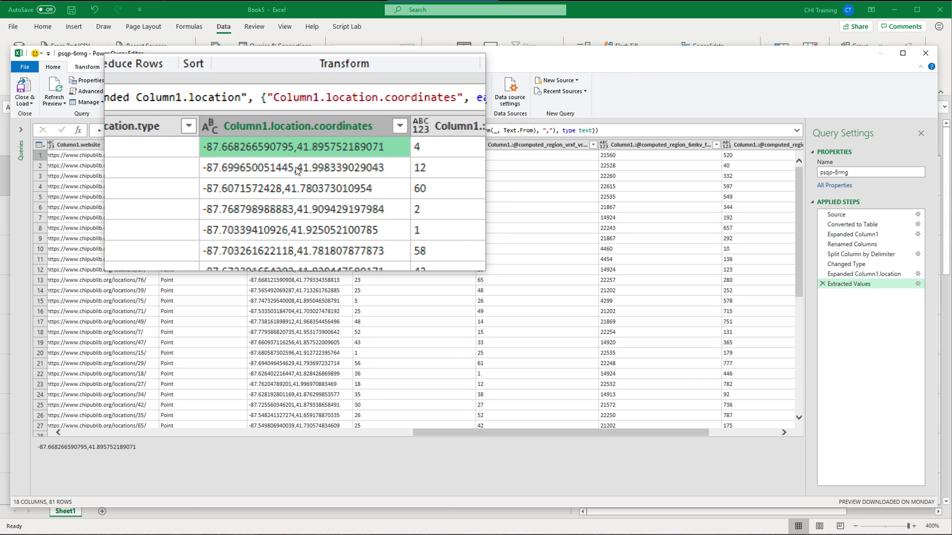
click(297, 166)
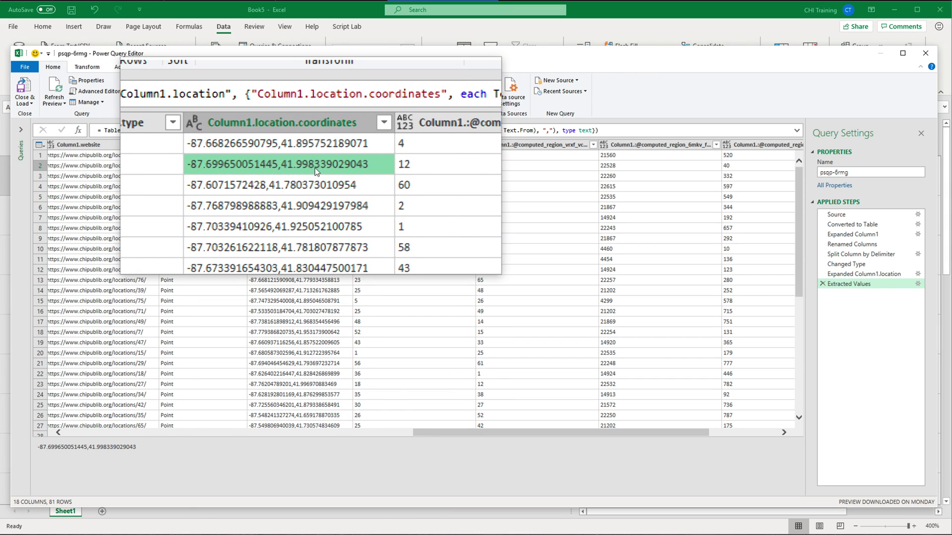
click(268, 155)
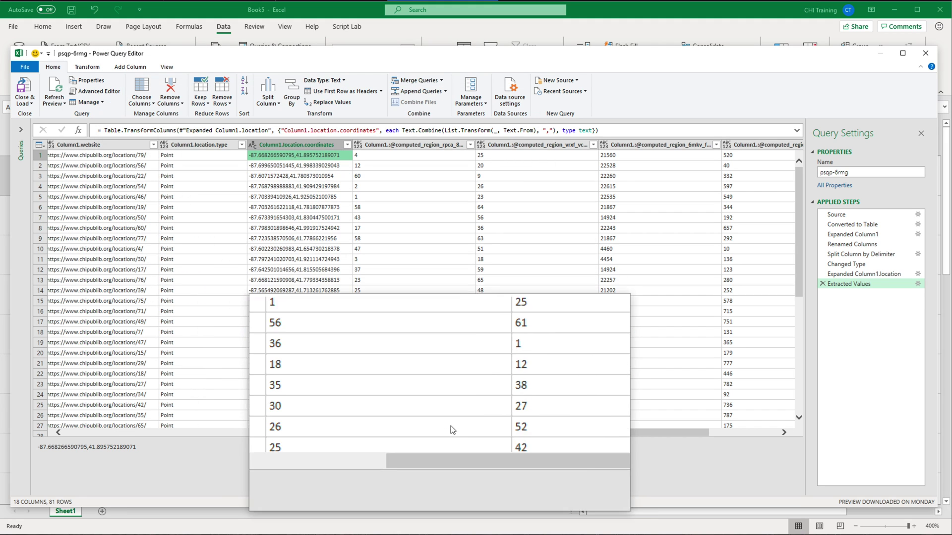
drag(436, 434, 75, 450)
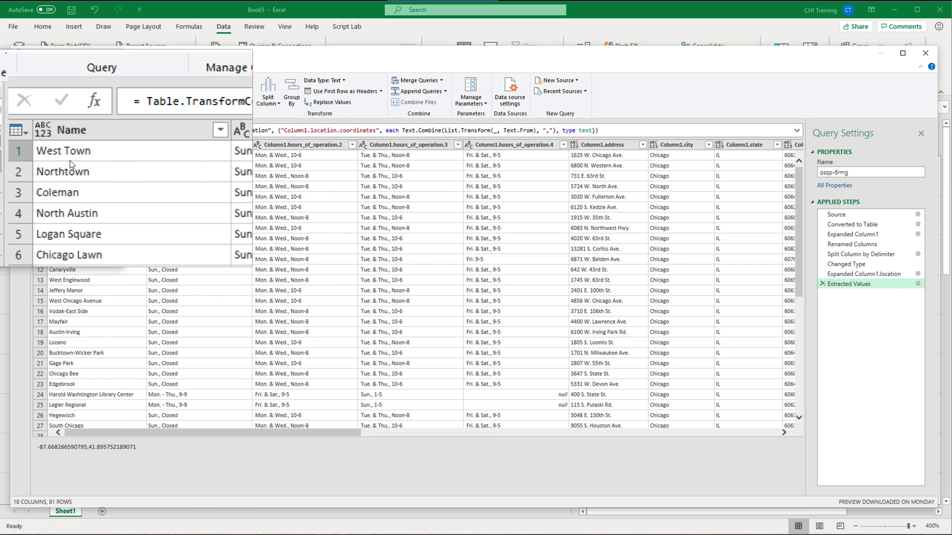
Step: Split the Column1.location.coordinates column by the comma delimiter at the left-most delimiter
drag(307, 434, 605, 436)
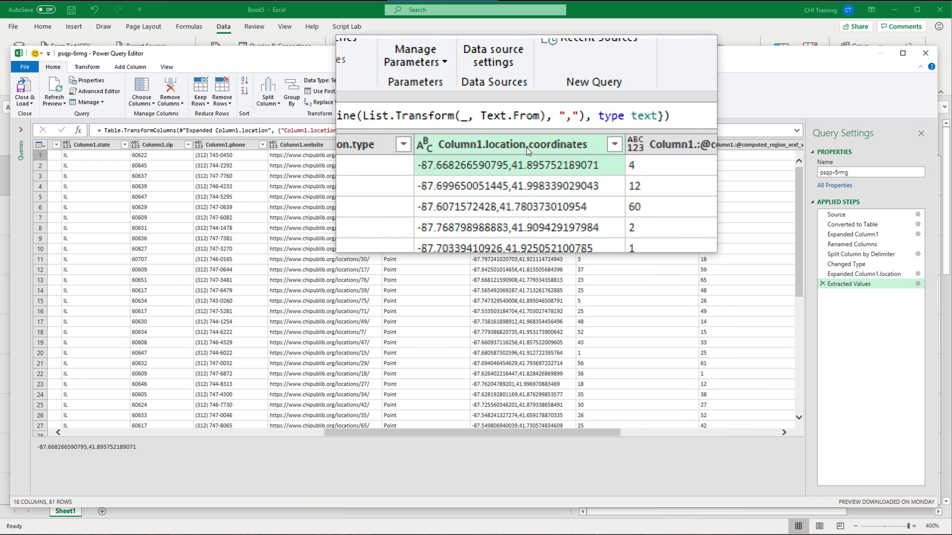
click(527, 147)
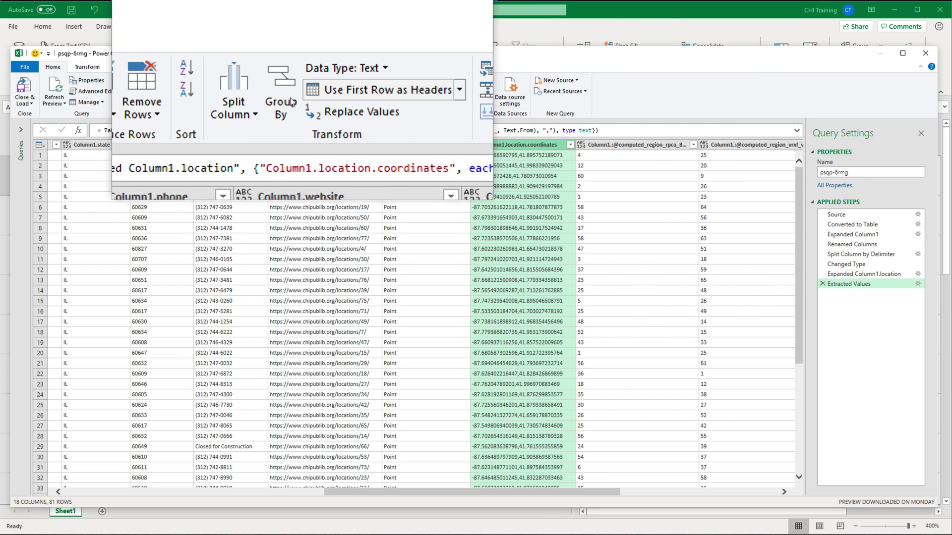
click(271, 106)
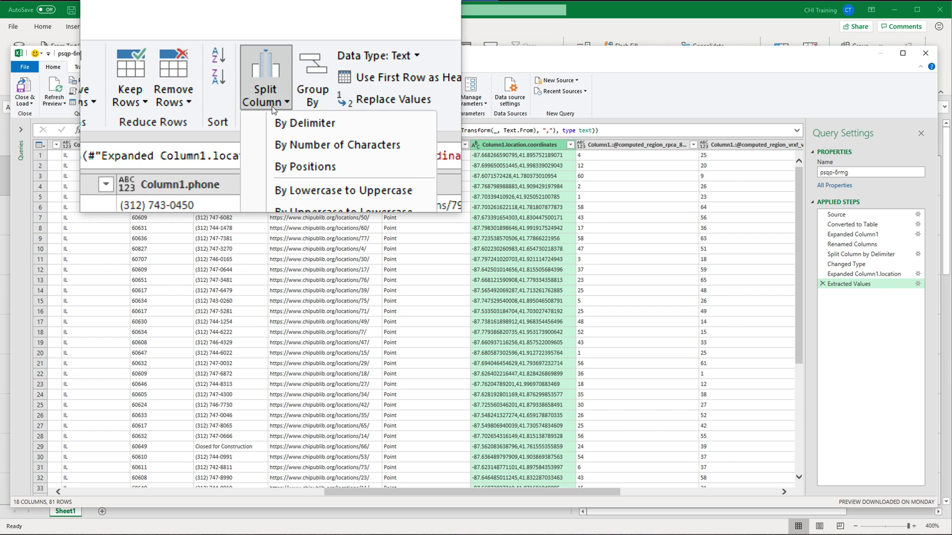
click(291, 117)
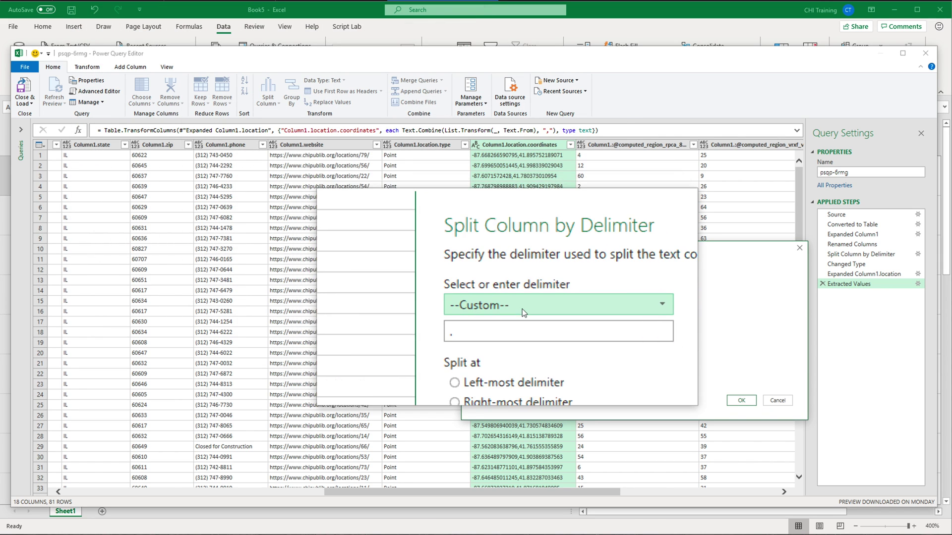
click(525, 302)
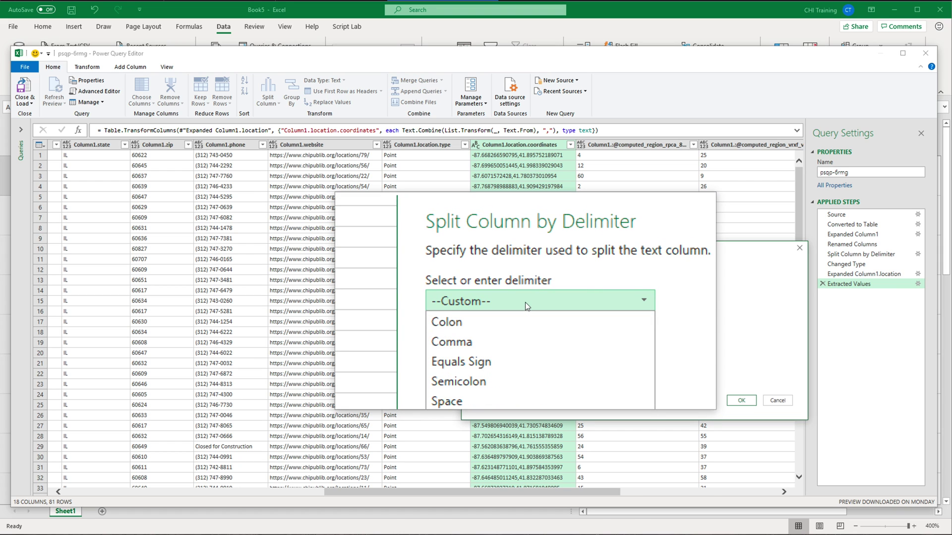
click(518, 341)
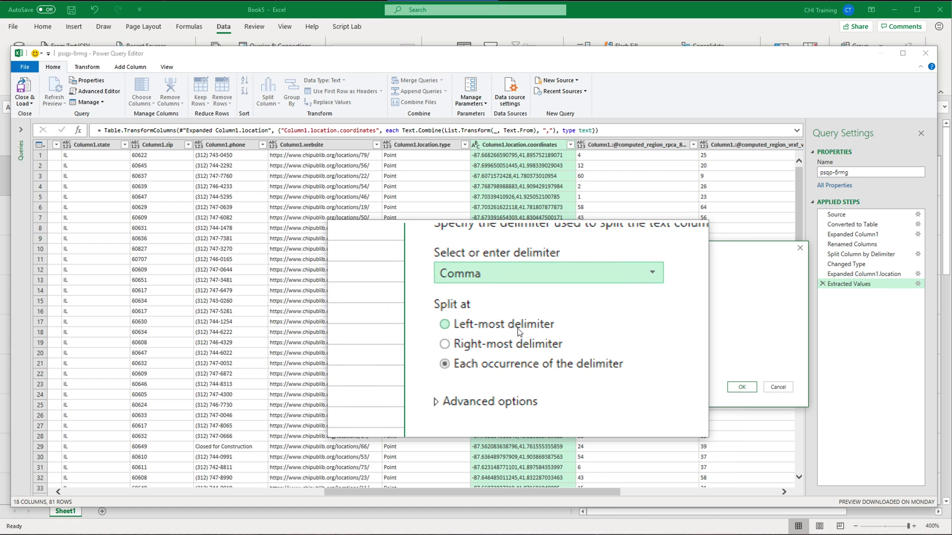
click(519, 330)
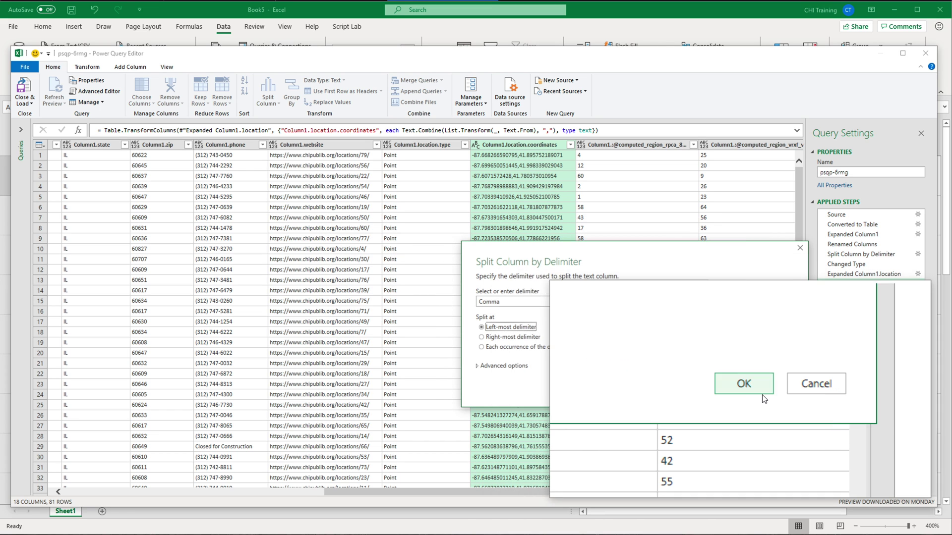
click(748, 388)
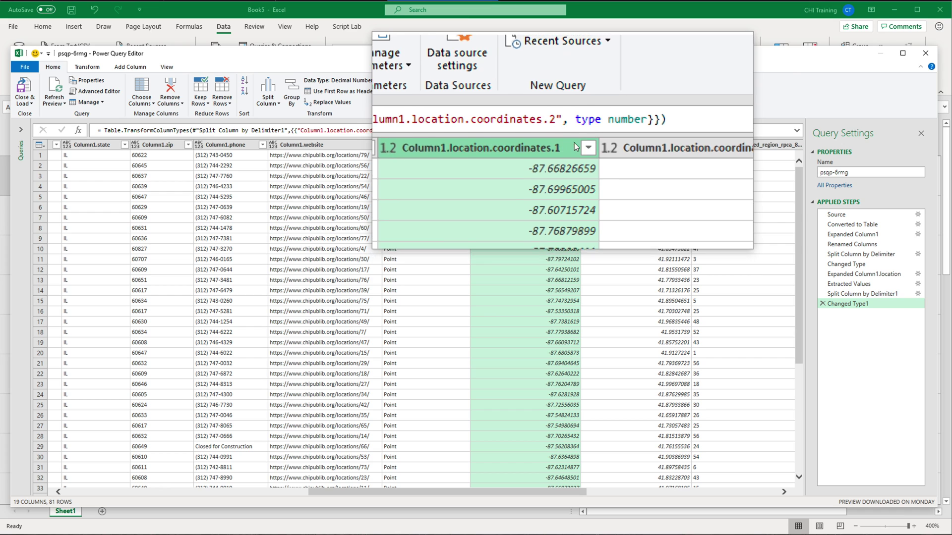
Step: Compare the split coordinate columns with record 0's coordinates in the browser's JSON view, and review the table from its first column
click(614, 145)
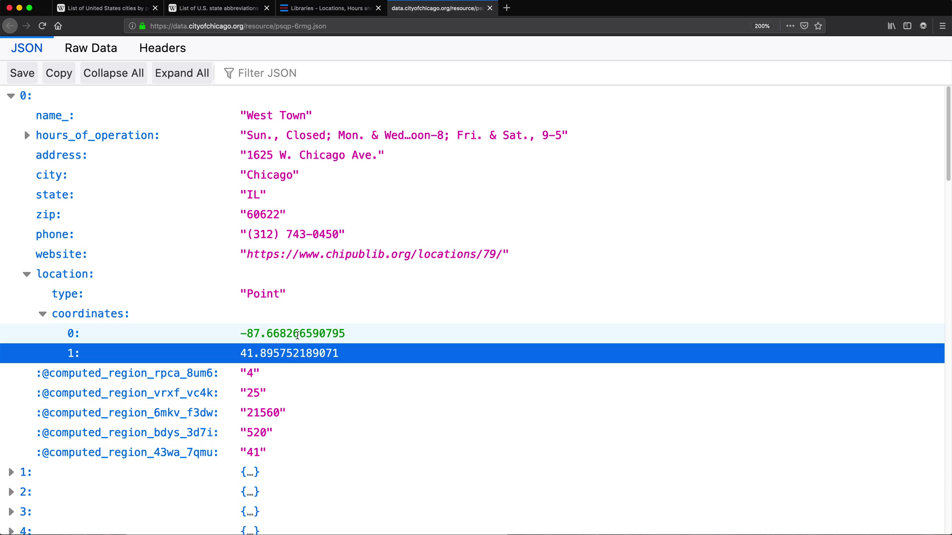
click(297, 335)
click(299, 350)
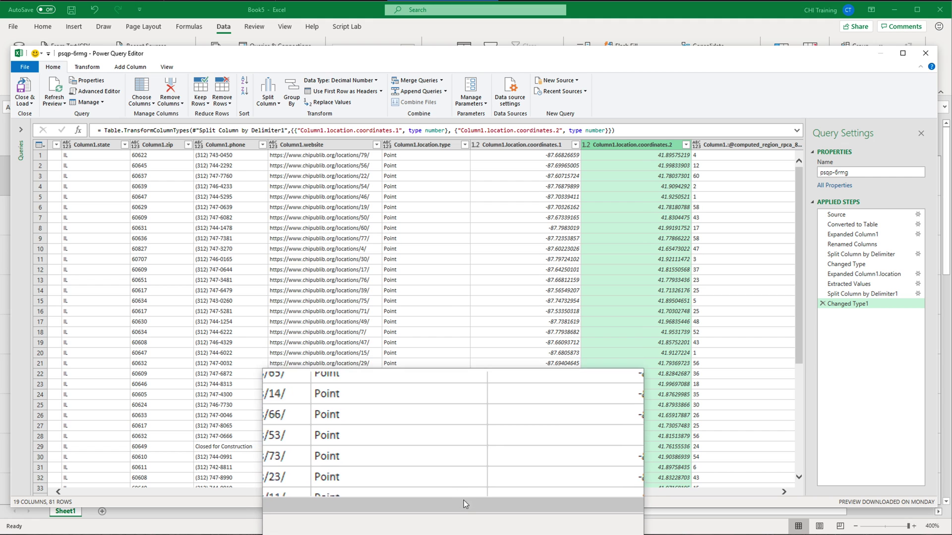
drag(464, 496, 148, 488)
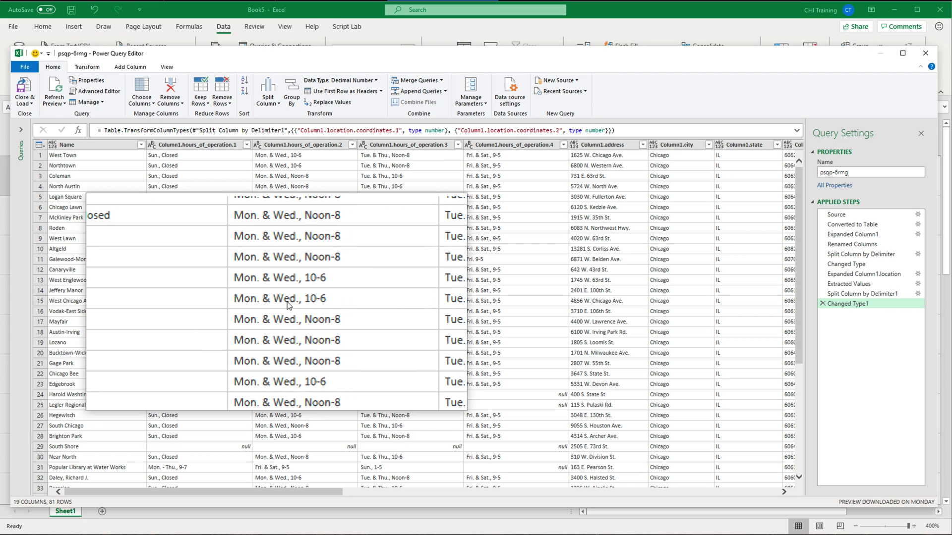
Step: Close the query editor and load the query as a table into the existing worksheet at Sheet1 cell A1
key(super+Escape)
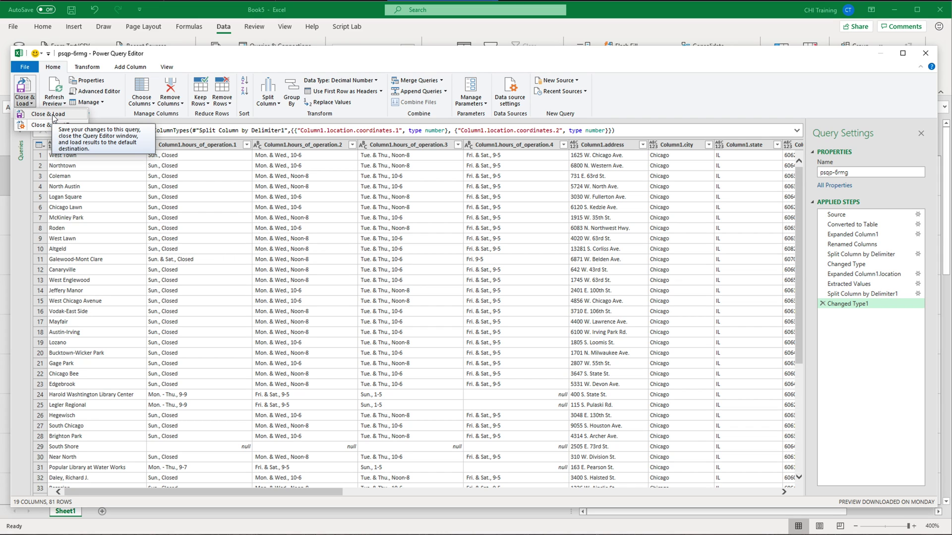
click(56, 124)
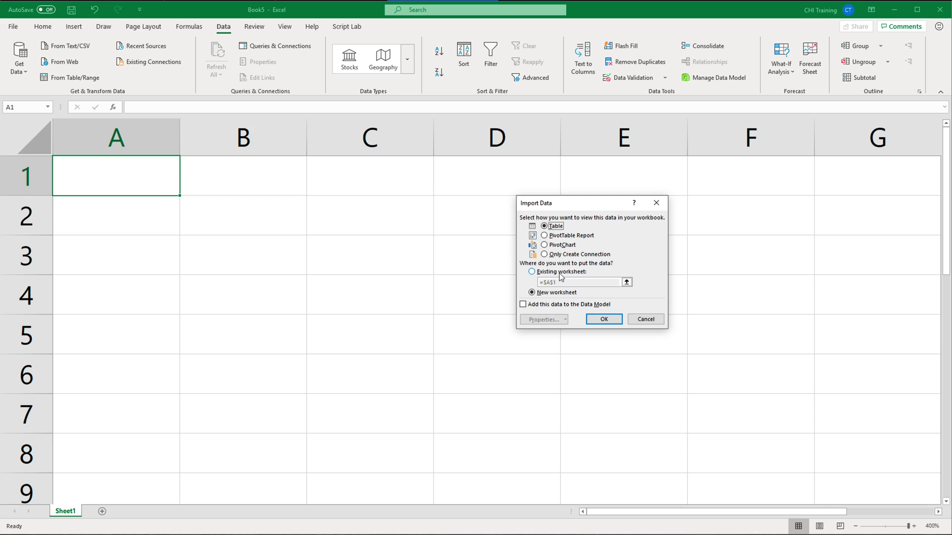
click(541, 272)
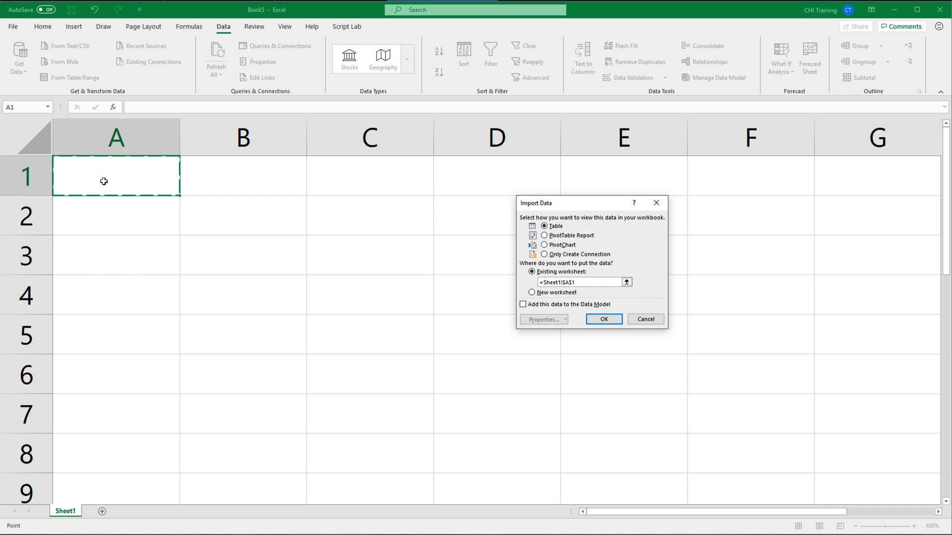
click(604, 320)
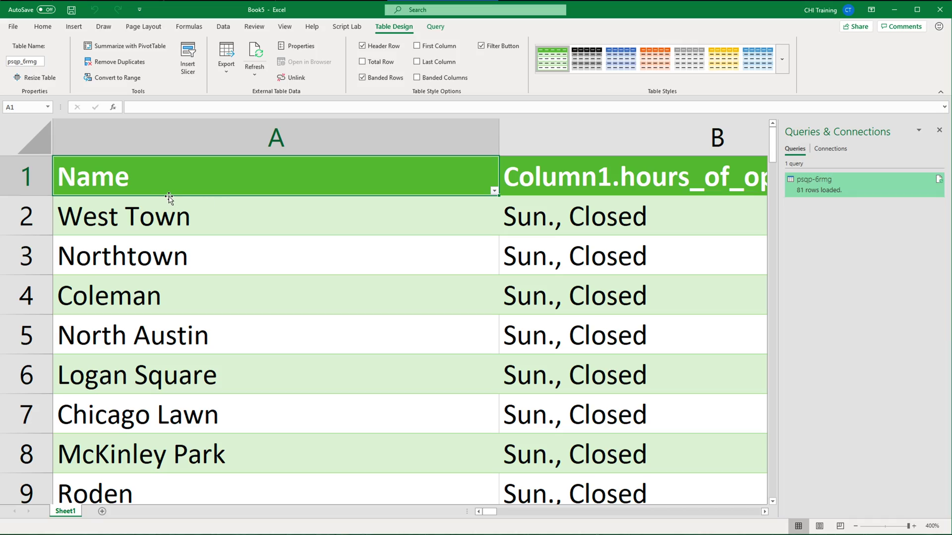
Step: Review the loaded table's header row from Name across to the Column1.location.coordinates columns
ctrl+scroll(168, 204, down, 10)
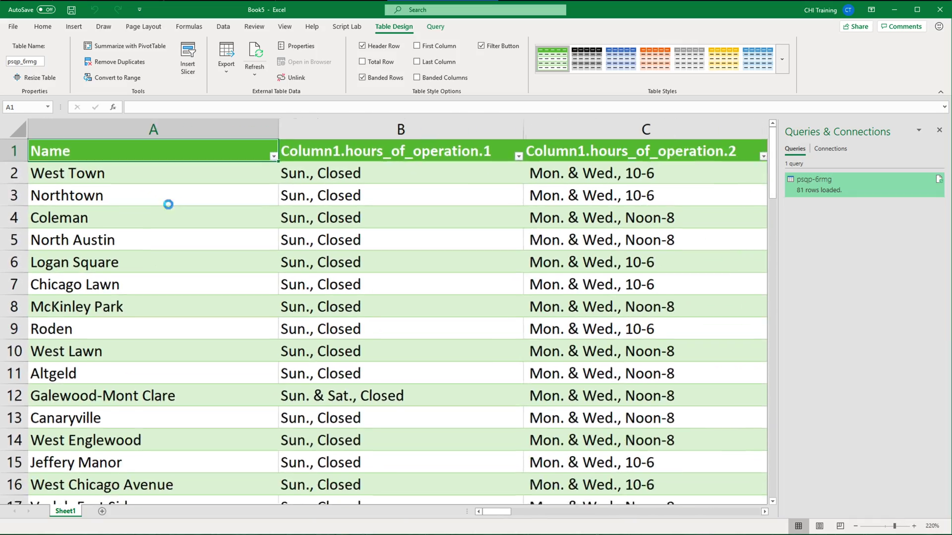
ctrl+scroll(168, 205, down, 8)
ctrl+scroll(169, 205, up, 6)
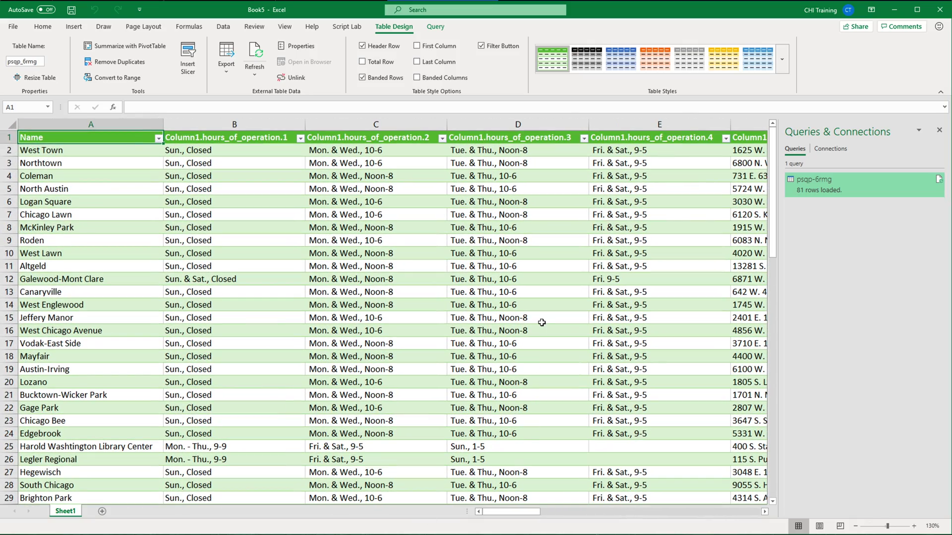
key(Right)
key(Right)
key(Right)
key(Right)
key(Right)
key(Right)
key(Right)
key(Right)
key(Right)
key(Right)
key(Right)
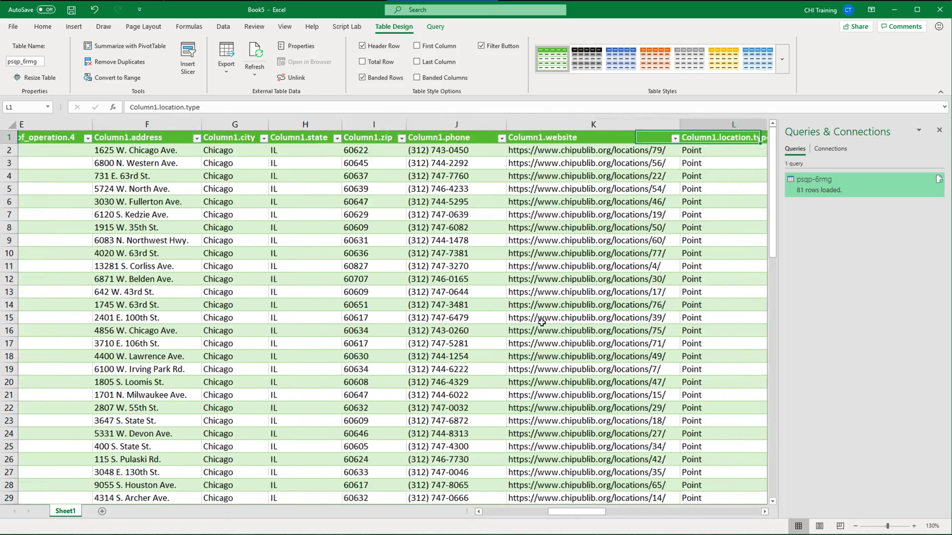
key(Right)
key(Right)
key(Right)
key(Left)
key(Left)
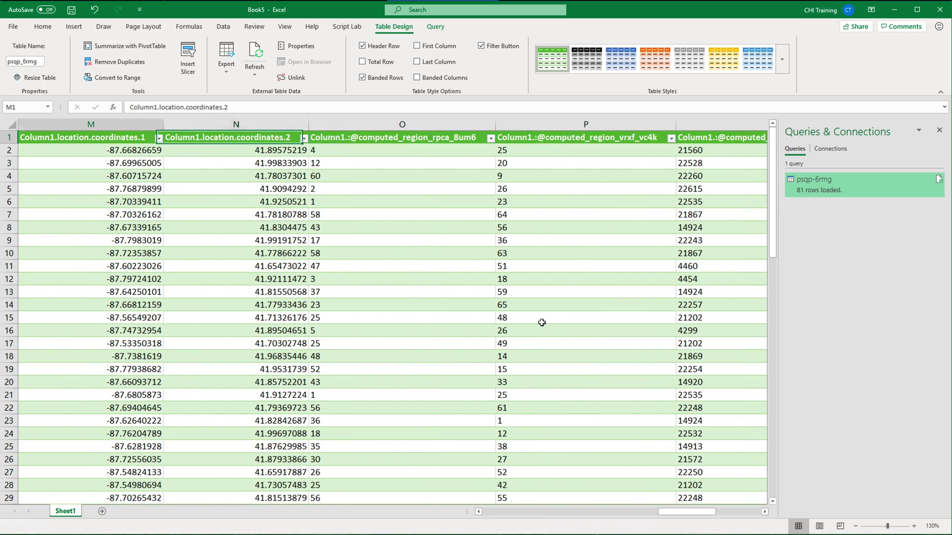
key(Left)
key(Left)
key(Right)
key(Right)
key(Right)
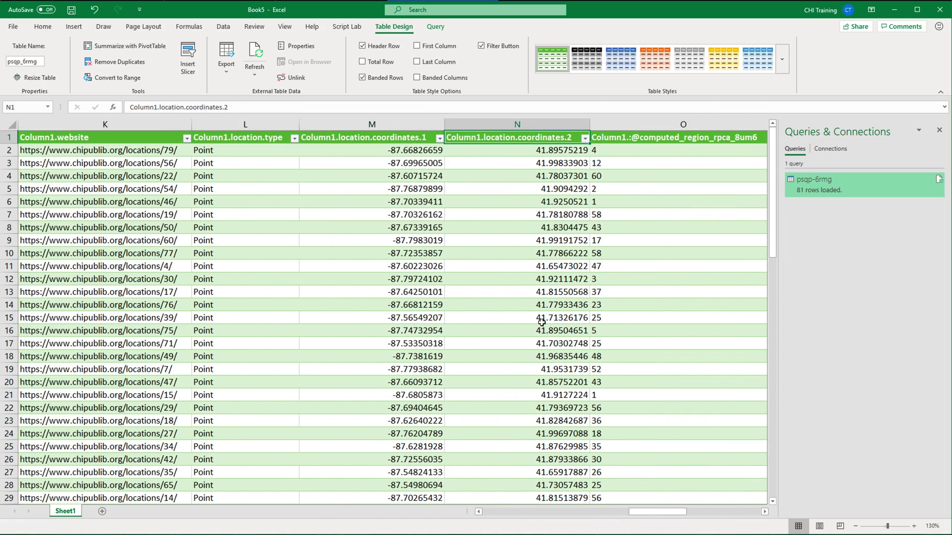
Step: Return to the table's Name column and preview the psqp-6rmg query's details and refresh option
key(Home)
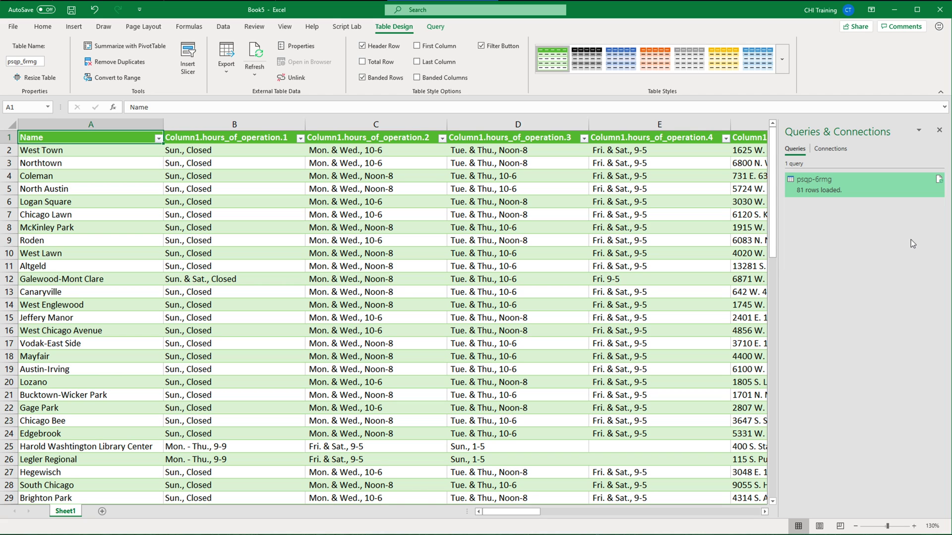
mouse_move(940, 182)
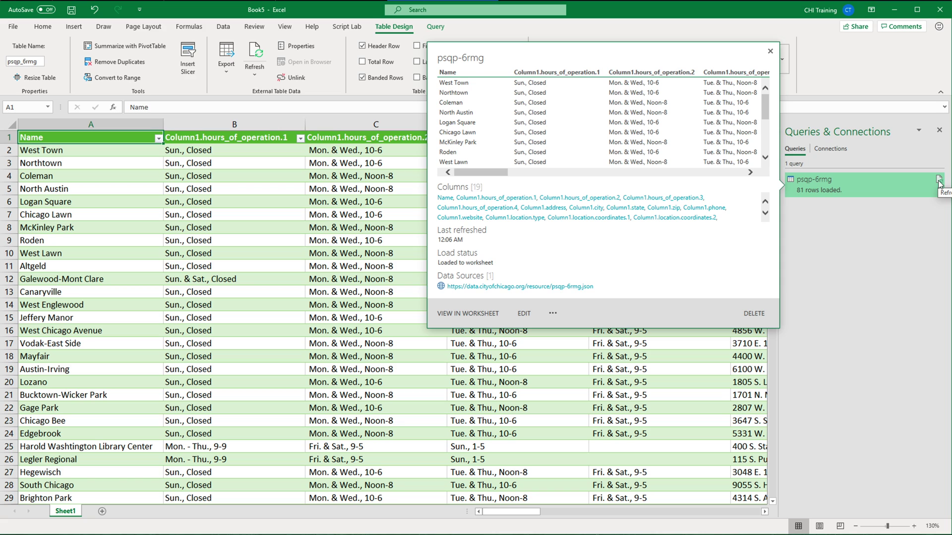
click(162, 167)
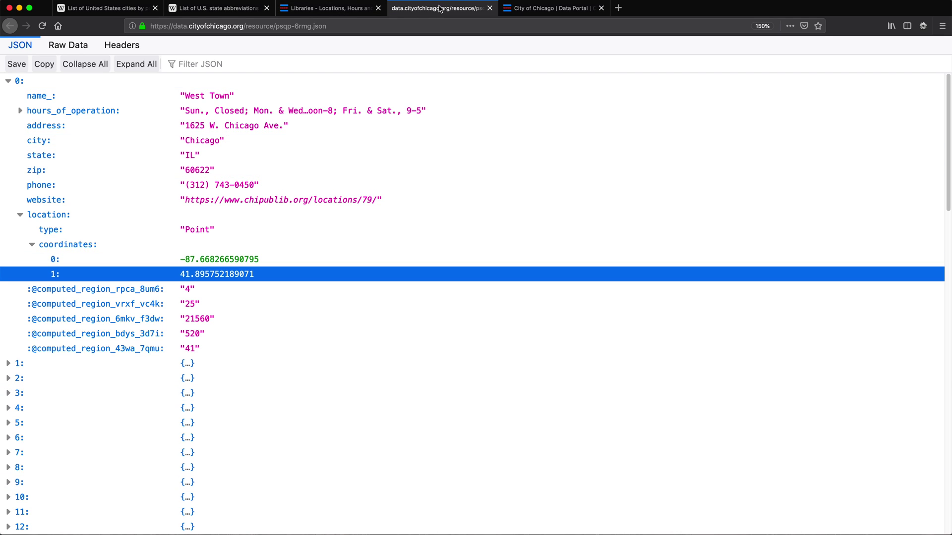
Step: Switch to the City of Chicago Data Portal in the browser and open the Community category of the data catalog
click(534, 13)
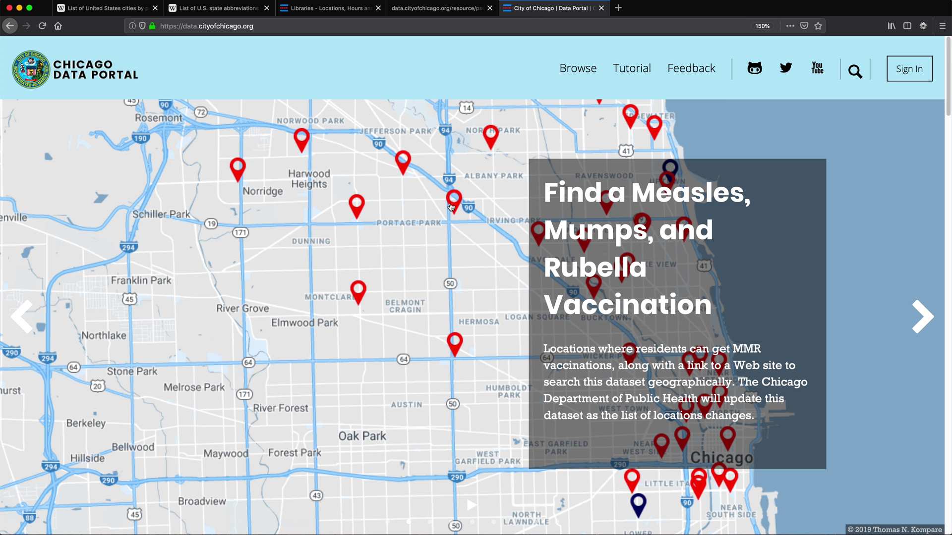
scroll(449, 206, down, 8)
scroll(289, 251, up, 2)
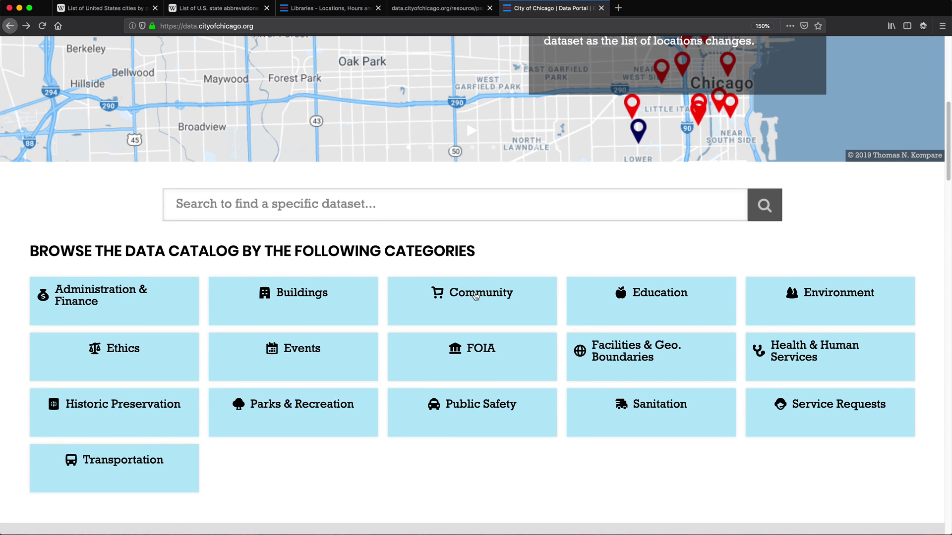
scroll(528, 237, down, 1)
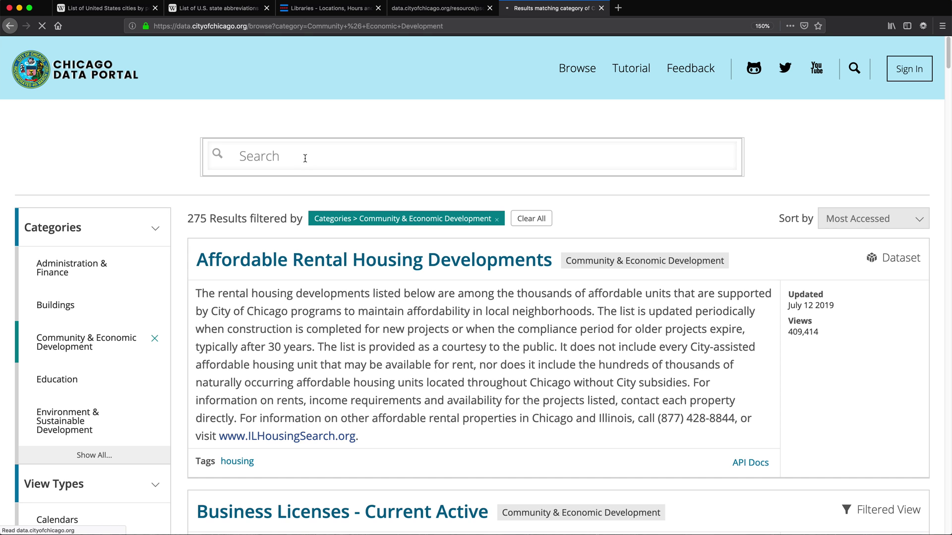
Step: Open the City-Owned Land Inventory dataset from the Community & Economic Development results
scroll(316, 310, down, 5)
scroll(322, 306, down, 5)
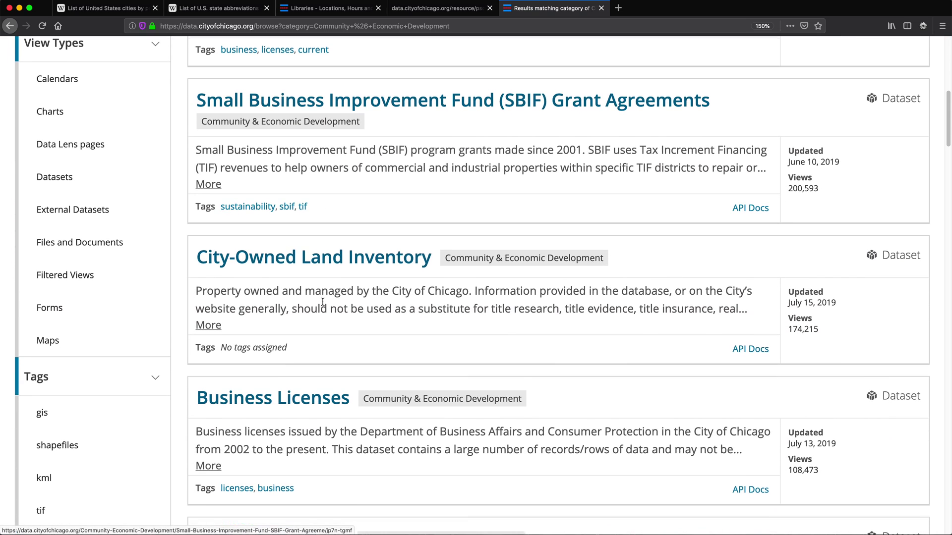
scroll(299, 228, down, 1)
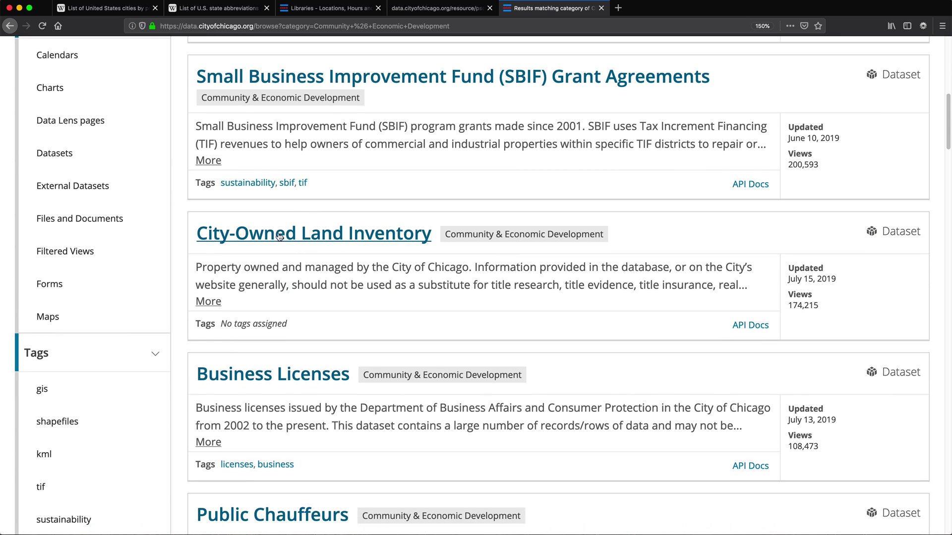
click(374, 241)
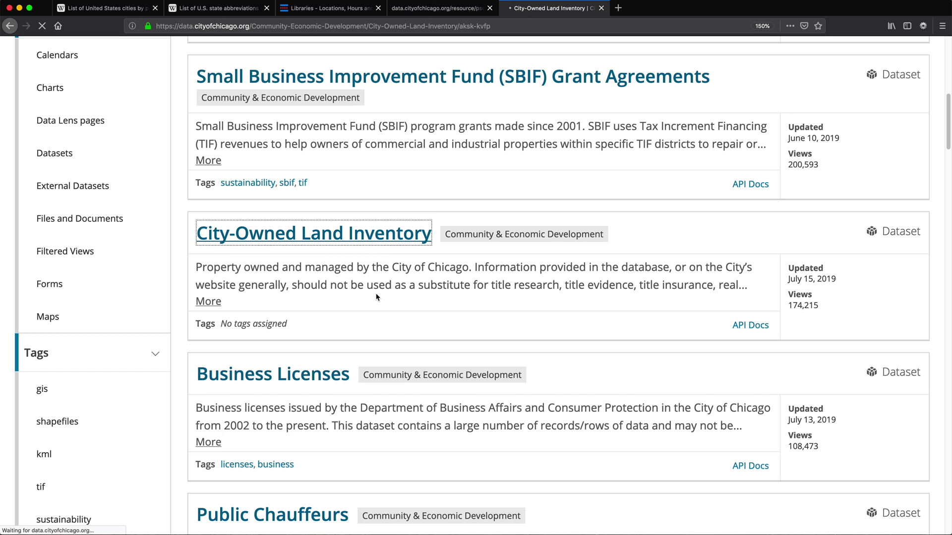
Step: Examine the dataset's column list and Table Preview, and go back to the beginning of the dataset page
scroll(388, 291, down, 10)
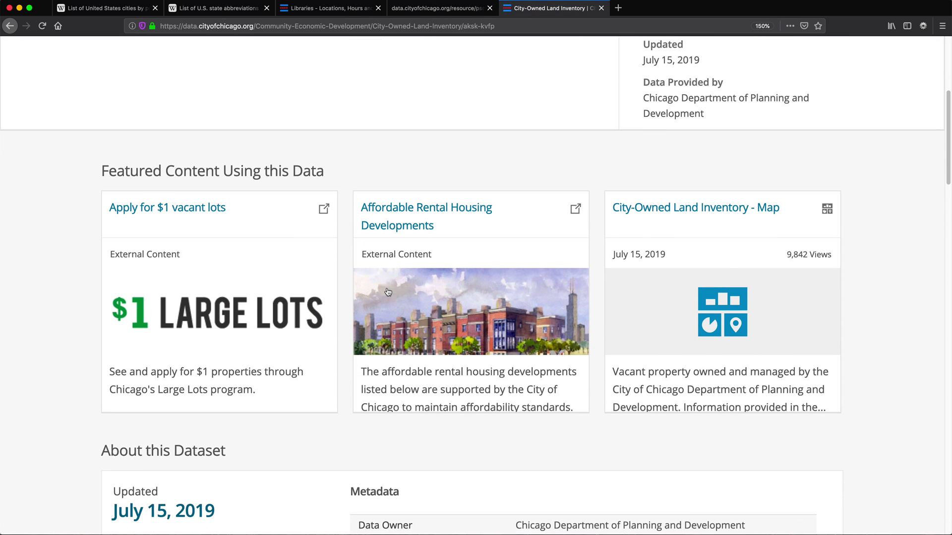
scroll(389, 287, down, 19)
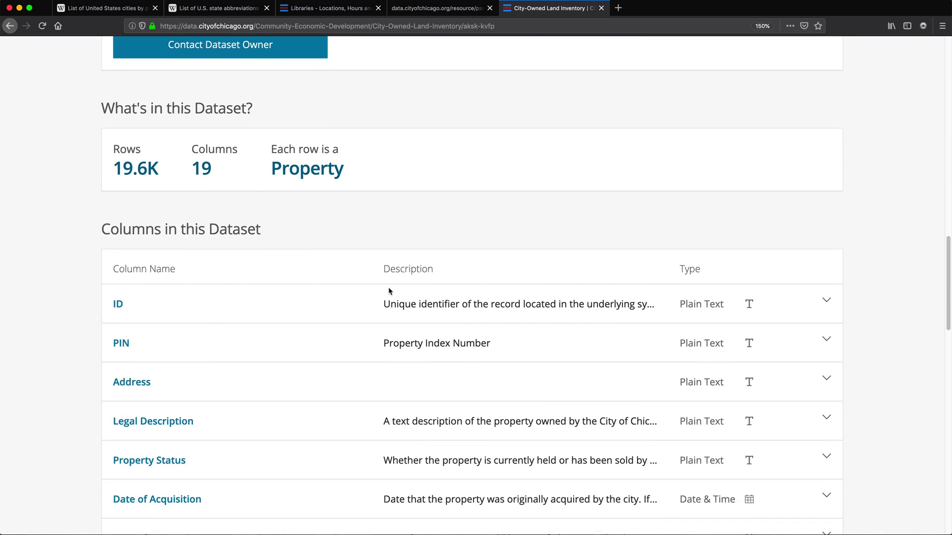
scroll(389, 291, down, 3)
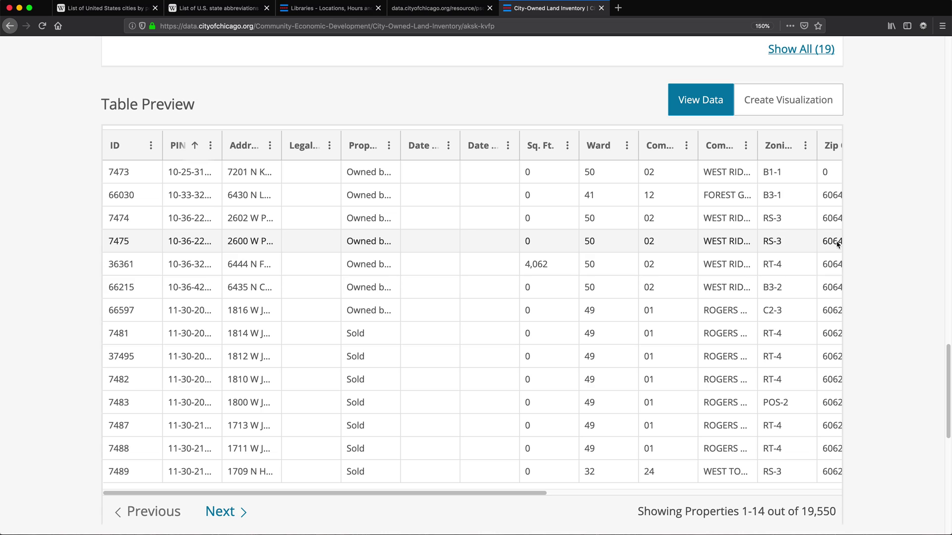
drag(530, 495, 336, 453)
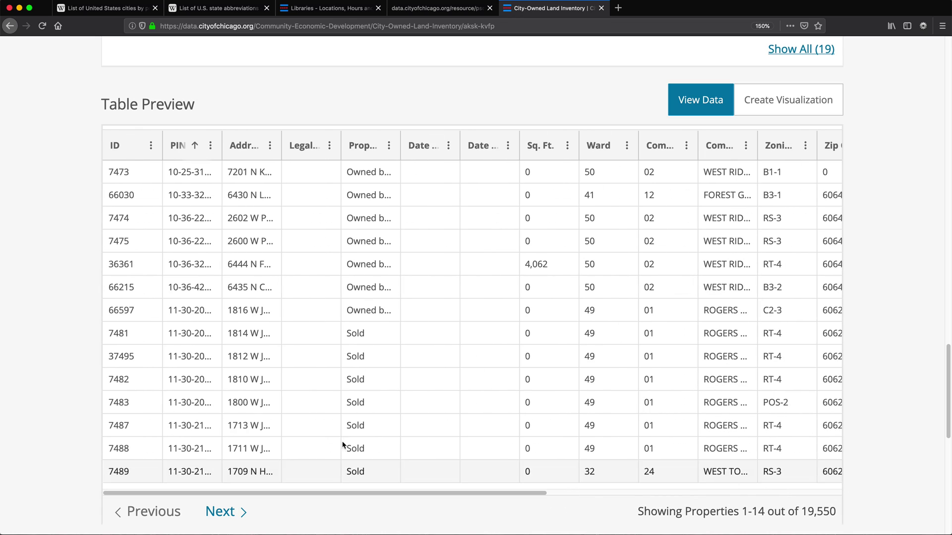
scroll(436, 291, up, 15)
scroll(439, 285, up, 10)
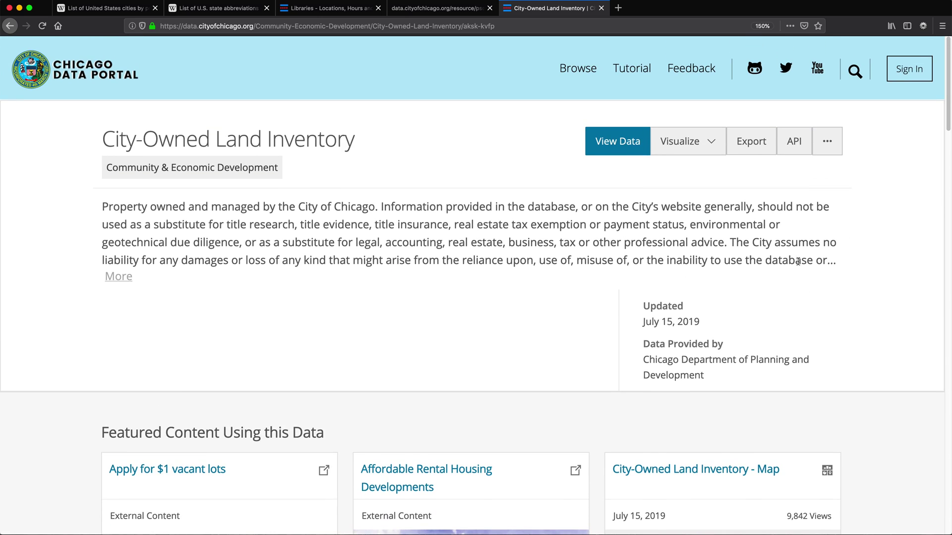
Step: Show the SODA API access details for City-Owned Land Inventory and copy the JSON API endpoint URL
click(799, 143)
shift+click(784, 346)
click(783, 346)
triple_click(784, 345)
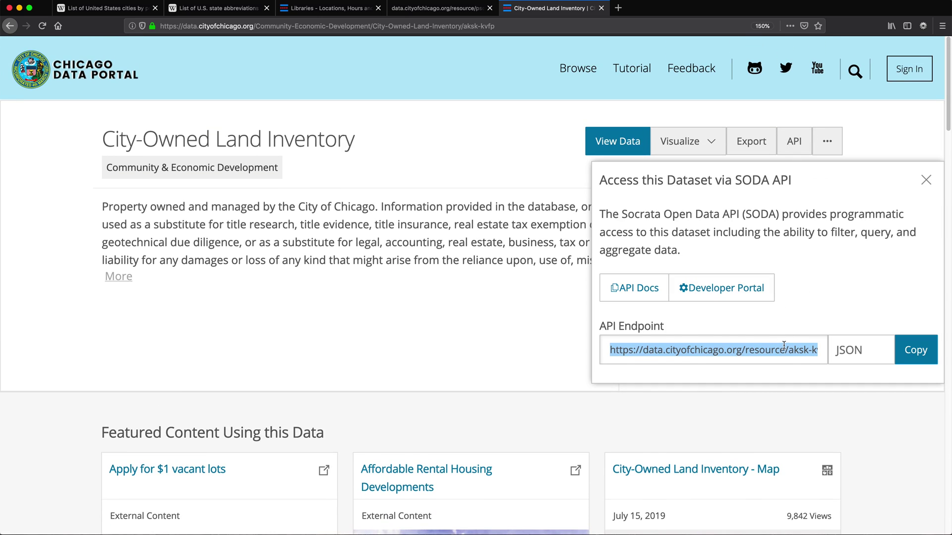
drag(734, 349, 853, 366)
triple_click(759, 352)
key(super+c)
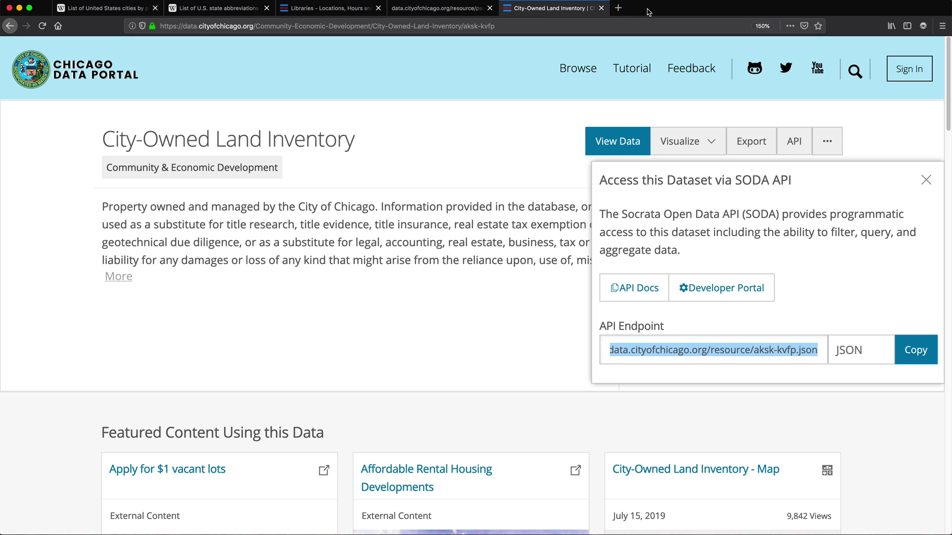
Step: Load the copied City-Owned Land Inventory JSON endpoint in a new browser tab
click(620, 11)
key(super+v)
key(Return)
Step: Check how far the record indexes run in the aksk-kvfp.json data, and return to record 0
scroll(357, 211, down, 8)
scroll(356, 209, down, 20)
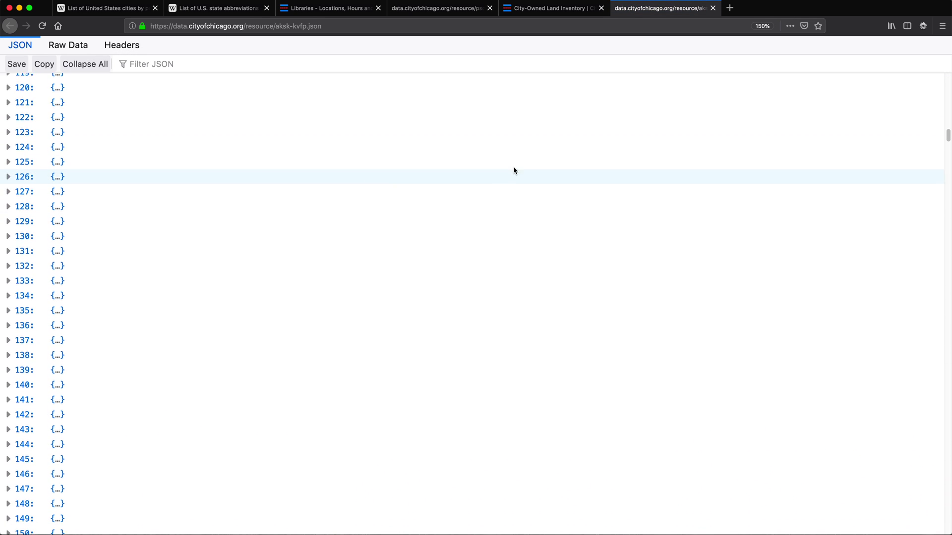
drag(948, 137, 920, 19)
key(End)
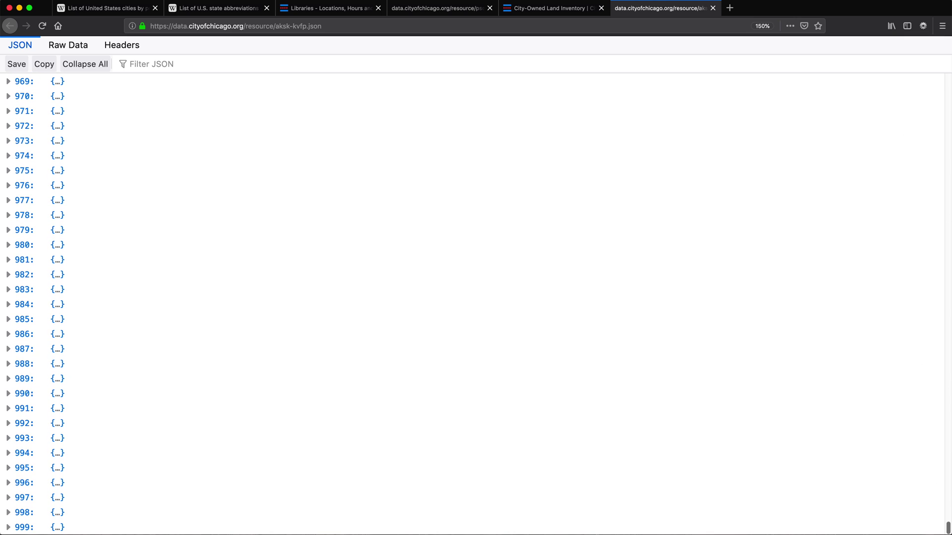
key(Home)
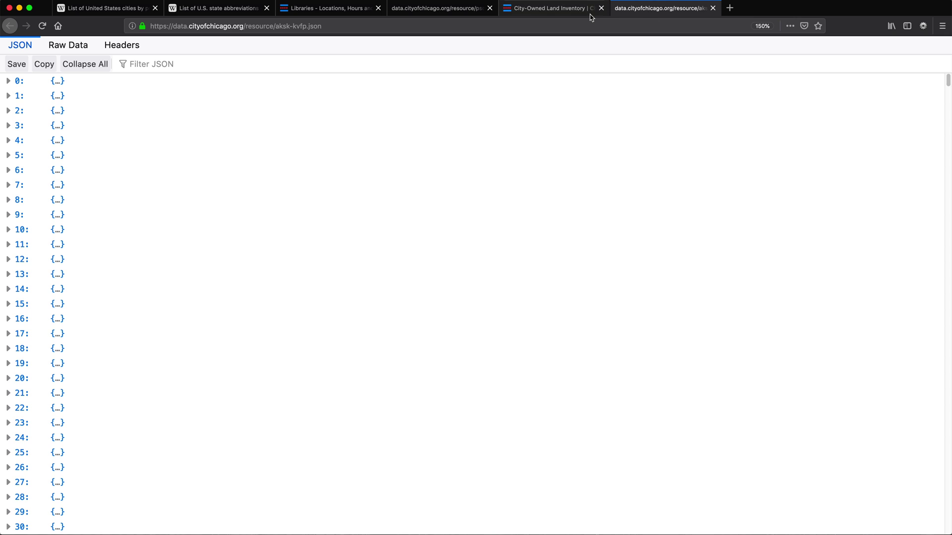
Step: Go back to the City-Owned Land Inventory page, dismiss the API details, and highlight the row count under What's in this Dataset
click(572, 11)
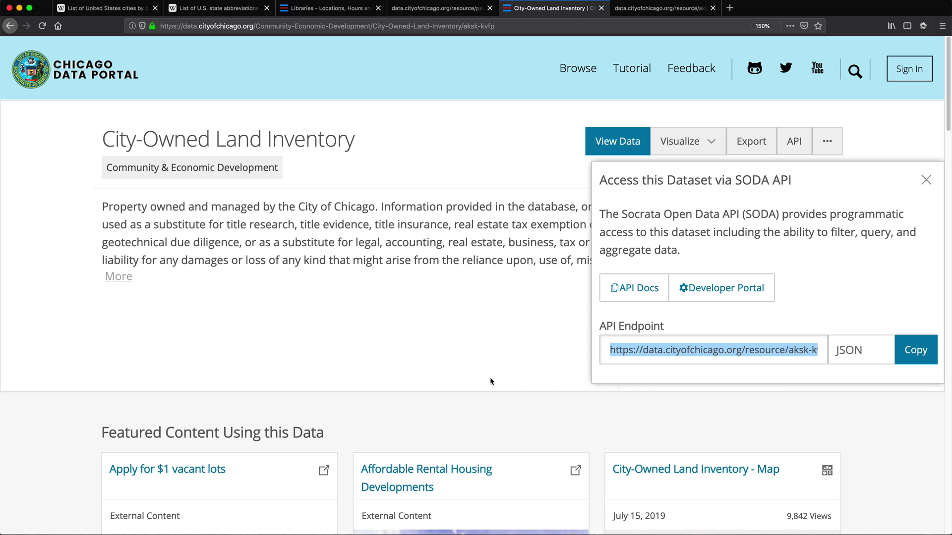
click(513, 372)
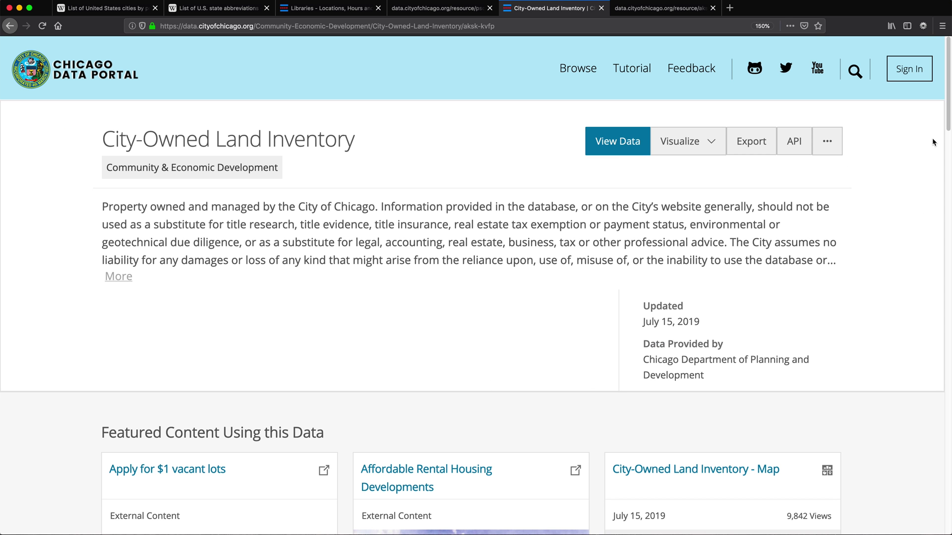
scroll(562, 363, down, 10)
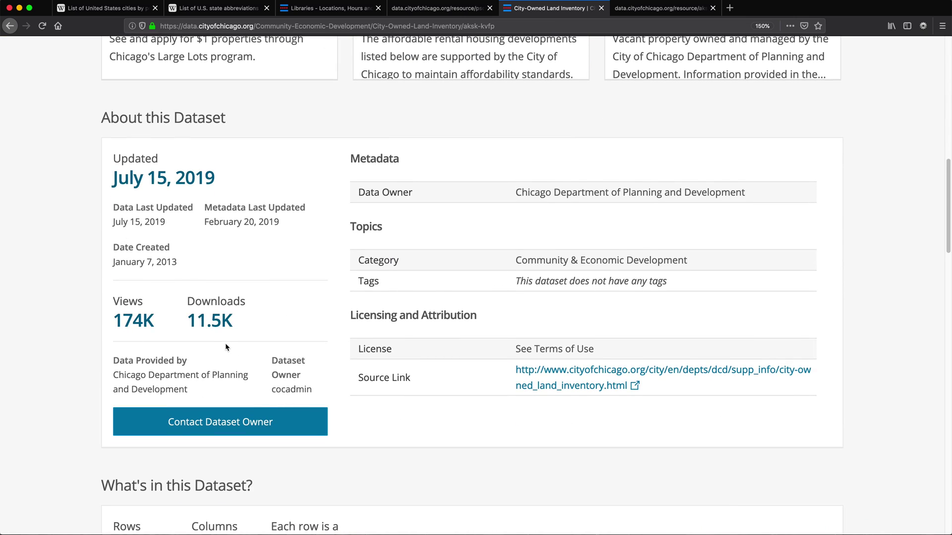
scroll(226, 347, down, 6)
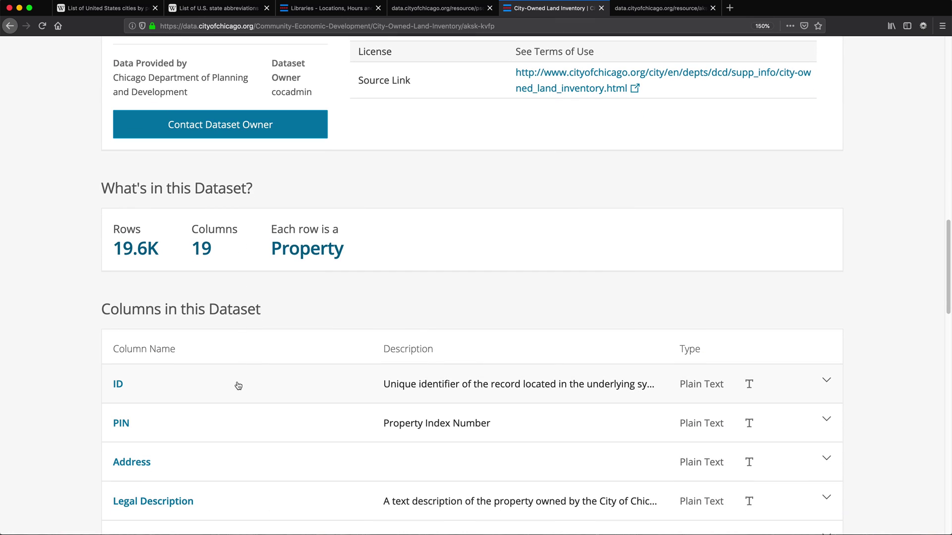
drag(112, 250, 172, 249)
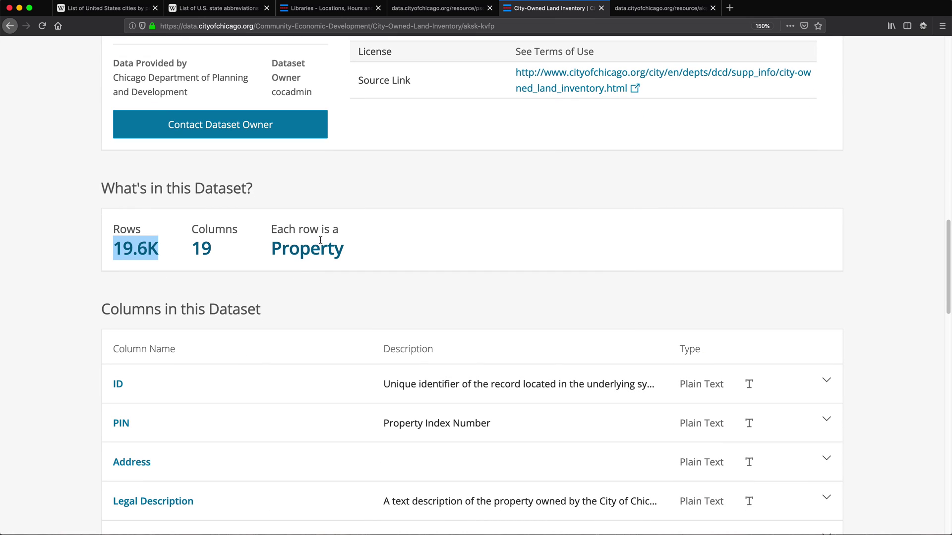
Step: Open the Developer Portal from the City-Owned Land Inventory SODA API details and look over its home page
scroll(494, 206, up, 15)
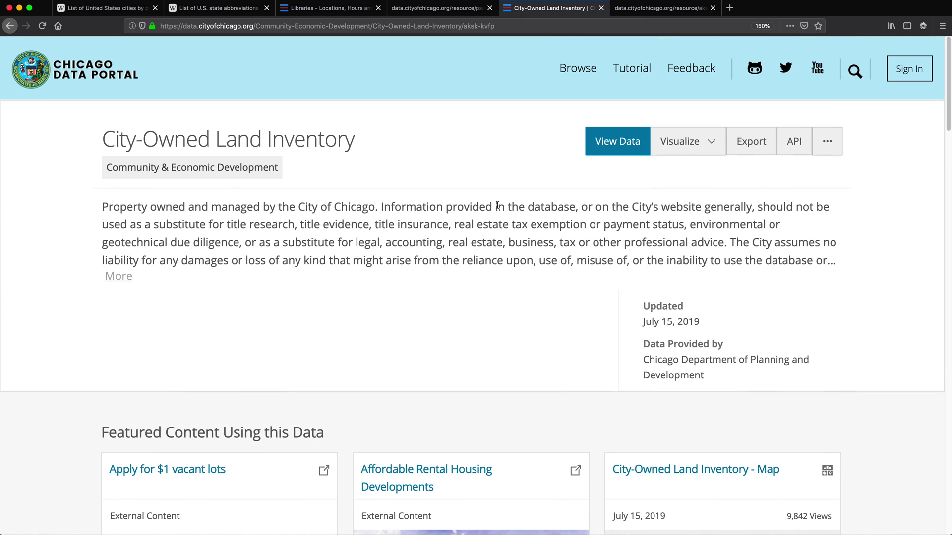
click(795, 142)
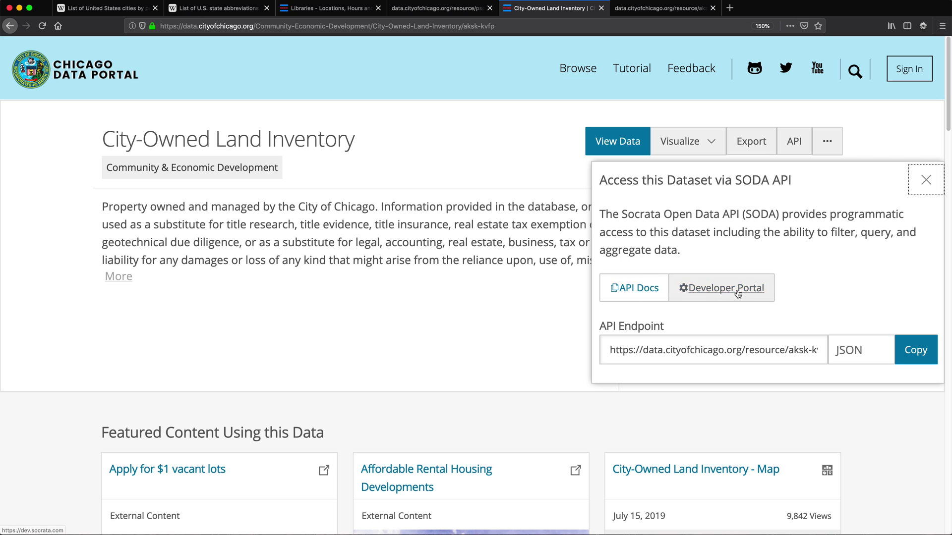
click(714, 300)
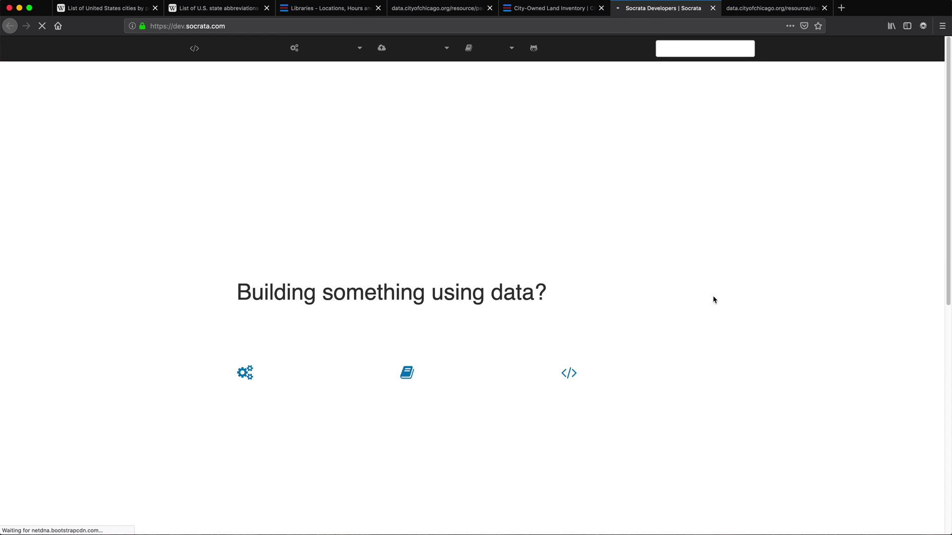
scroll(455, 327, down, 4)
scroll(455, 327, down, 5)
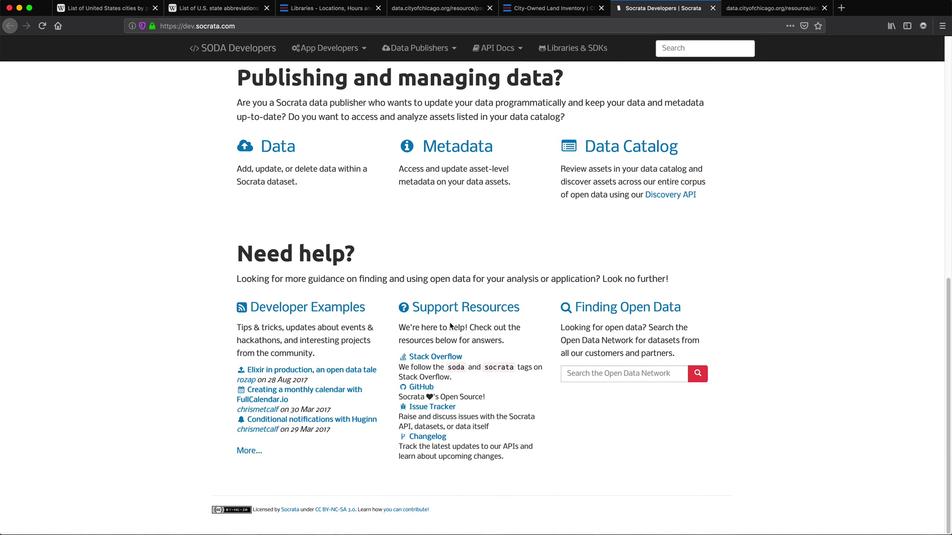
scroll(421, 306, up, 4)
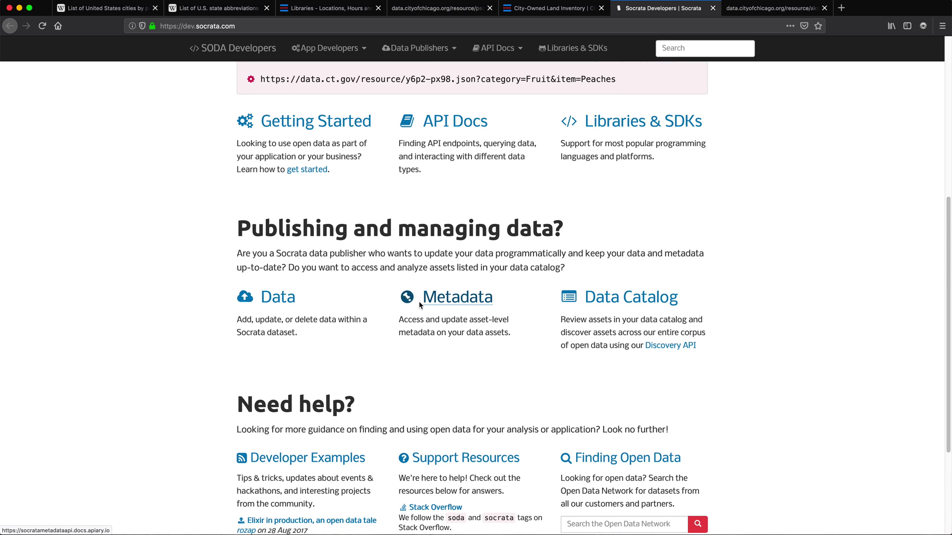
scroll(358, 224, up, 2)
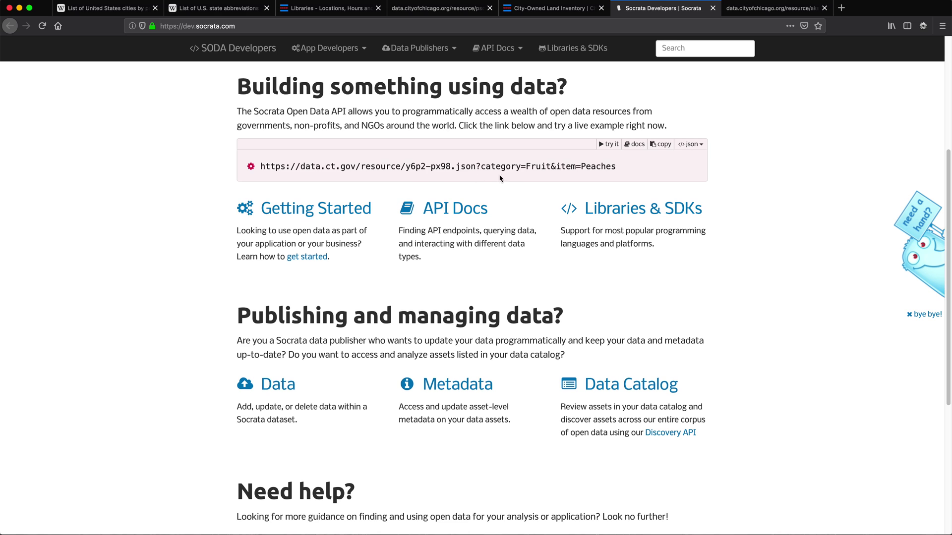
Step: Open the API Docs, enlarge the page to 120%, and look through the Row Identifiers documentation
click(442, 216)
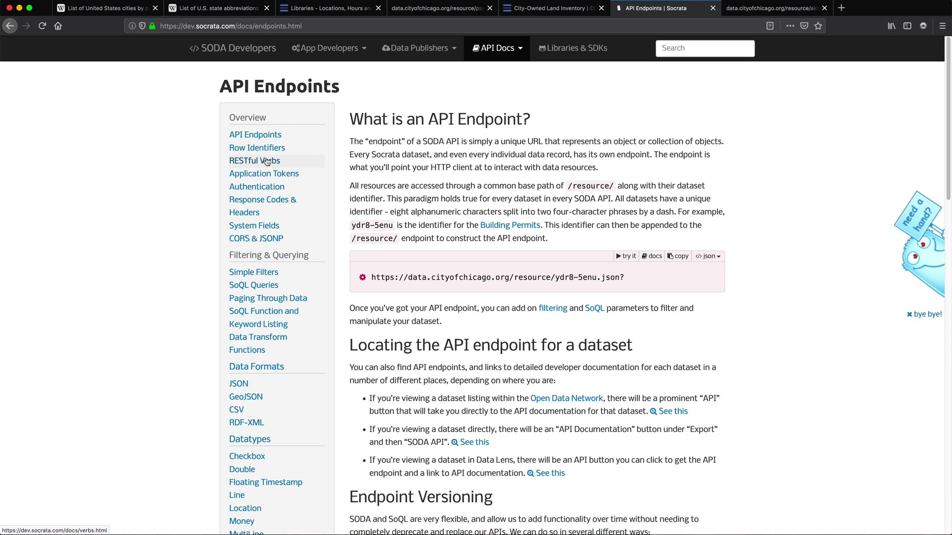
key(super+plus)
key(super+plus)
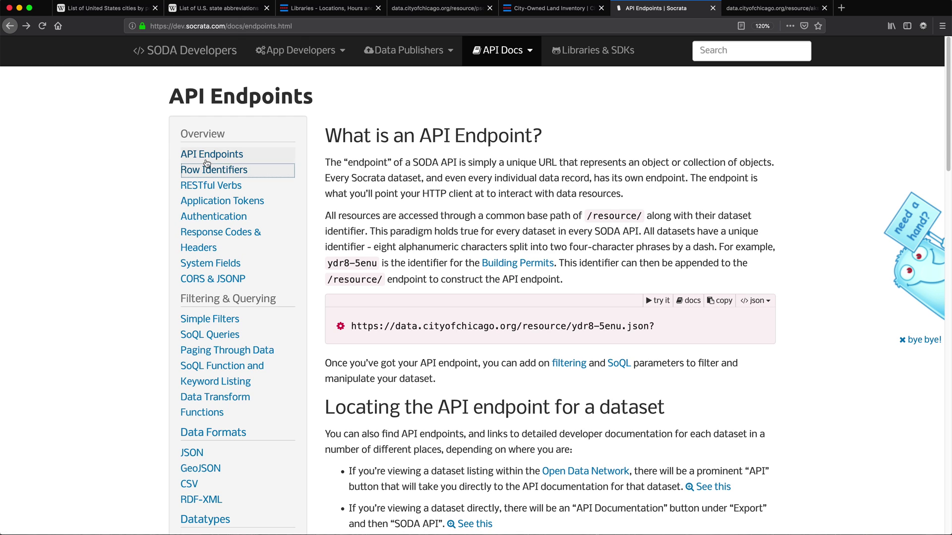
click(222, 170)
scroll(430, 283, down, 1)
scroll(430, 283, down, 7)
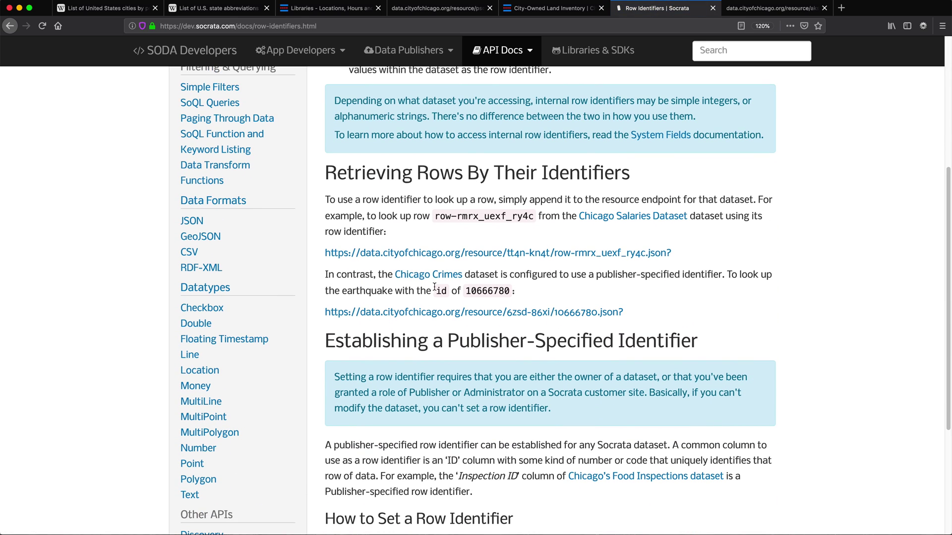
scroll(457, 295, up, 5)
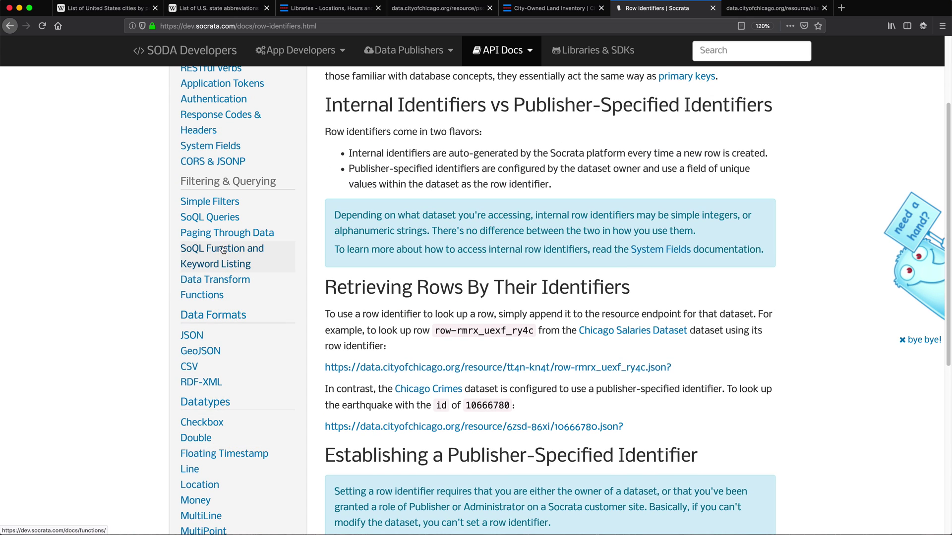
Step: Find the example in the Paging Through Data documentation and copy its query string ?$limit=5&$offset=0
click(249, 236)
scroll(520, 238, down, 3)
scroll(519, 238, down, 2)
scroll(605, 345, down, 3)
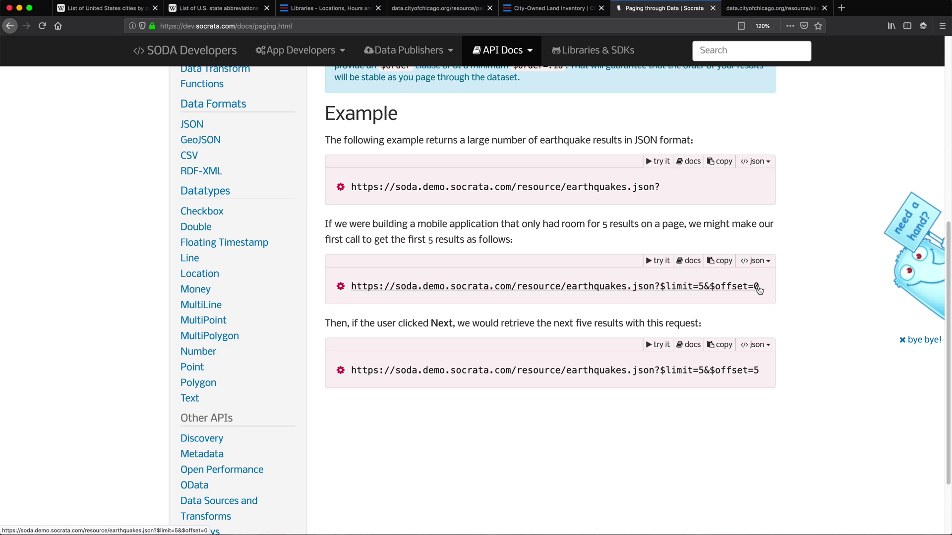
drag(765, 291, 356, 296)
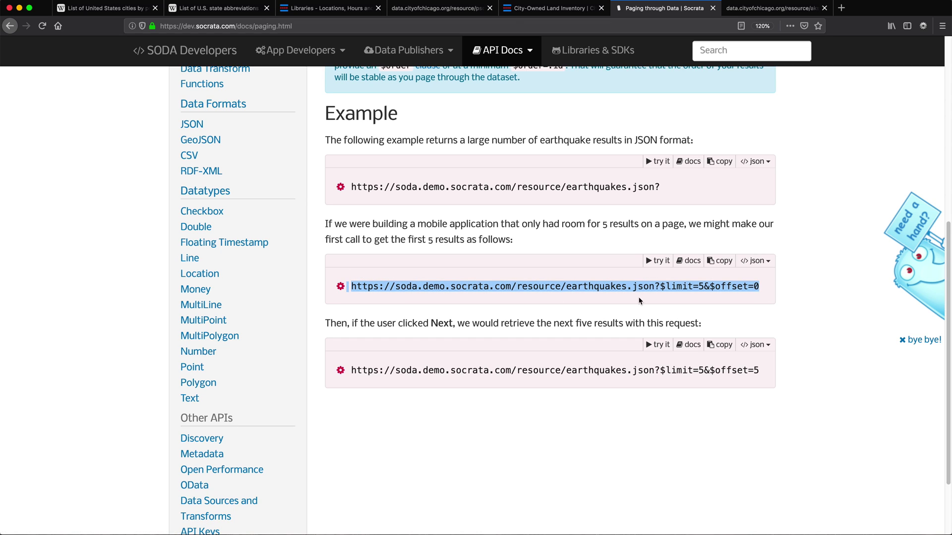
drag(767, 293, 657, 294)
key(super+c)
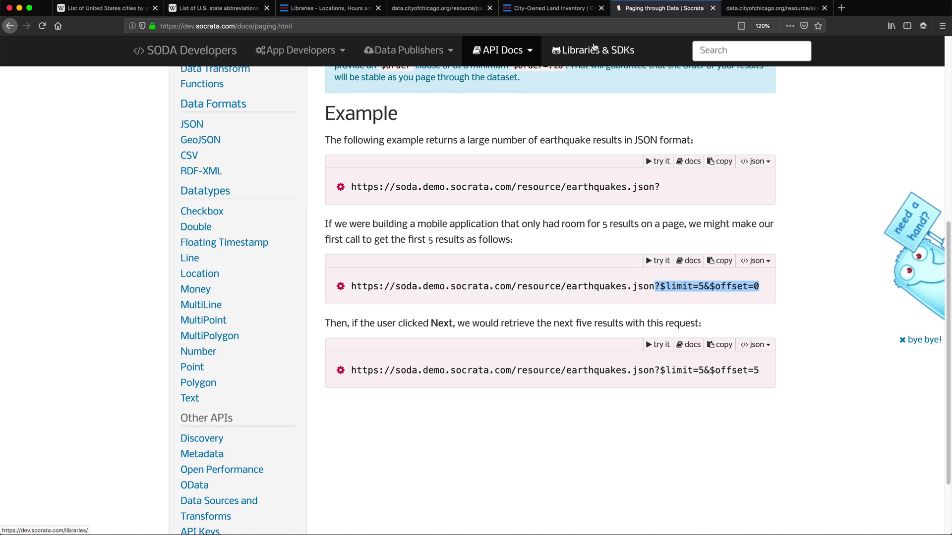
Step: Load the aksk-kvfp.json endpoint with the copied query string ?$limit=5&$offset=0 appended, and collapse all returned records
click(771, 8)
click(329, 27)
click(351, 27)
key(super+v)
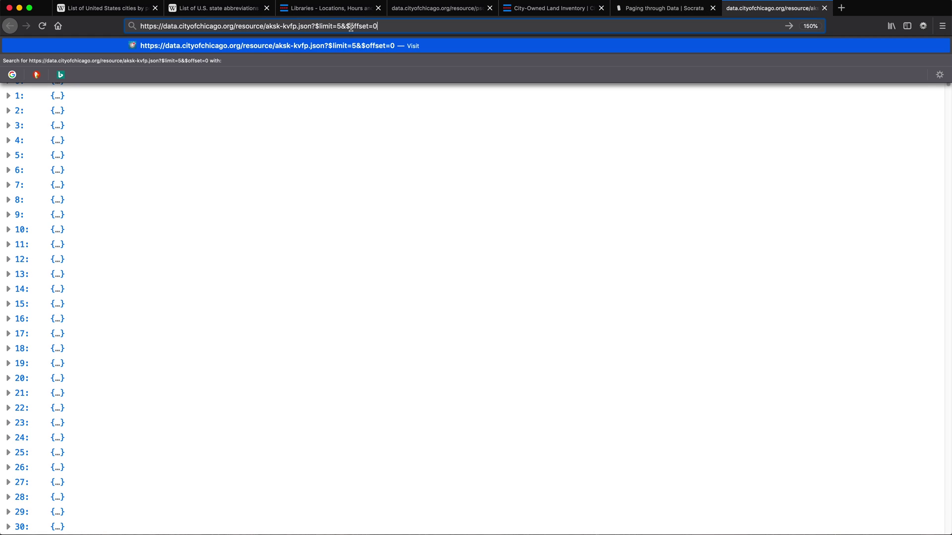
key(Return)
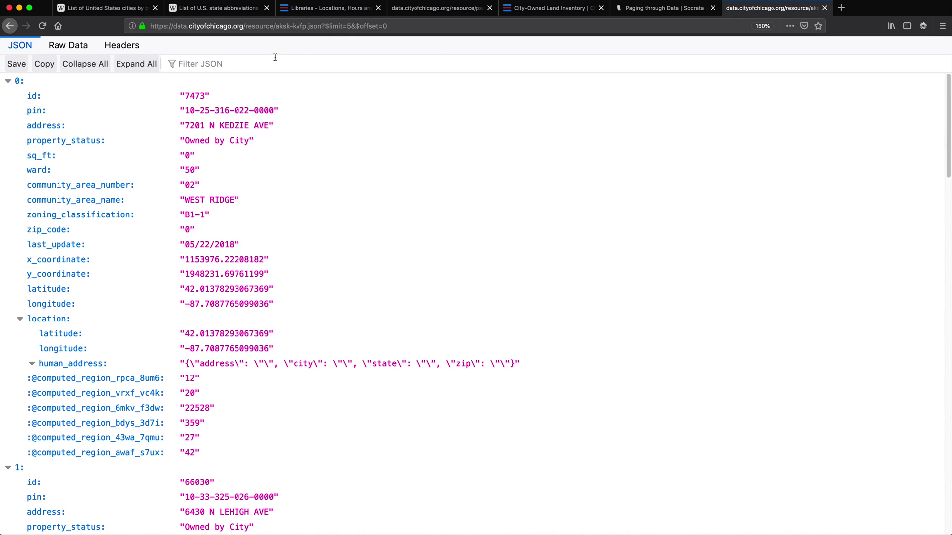
scroll(298, 149, down, 5)
scroll(268, 153, up, 5)
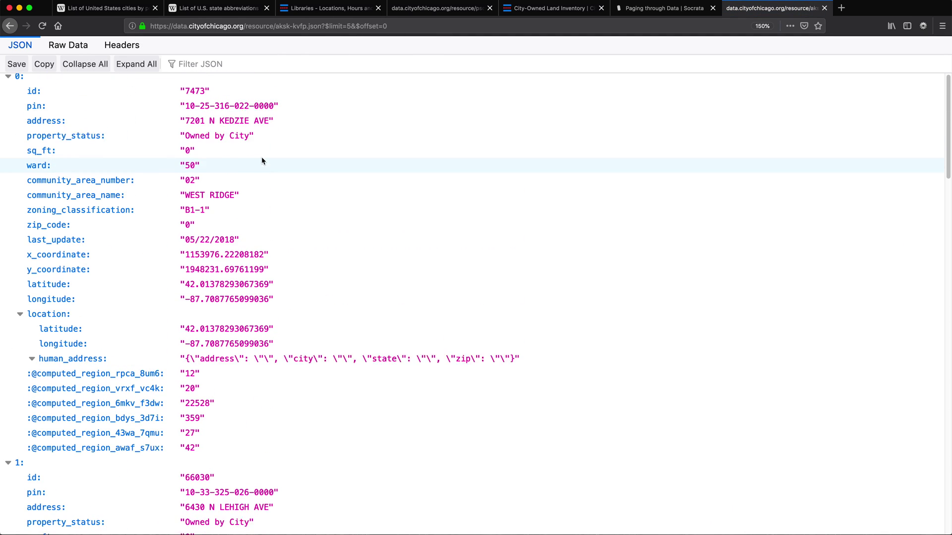
click(96, 65)
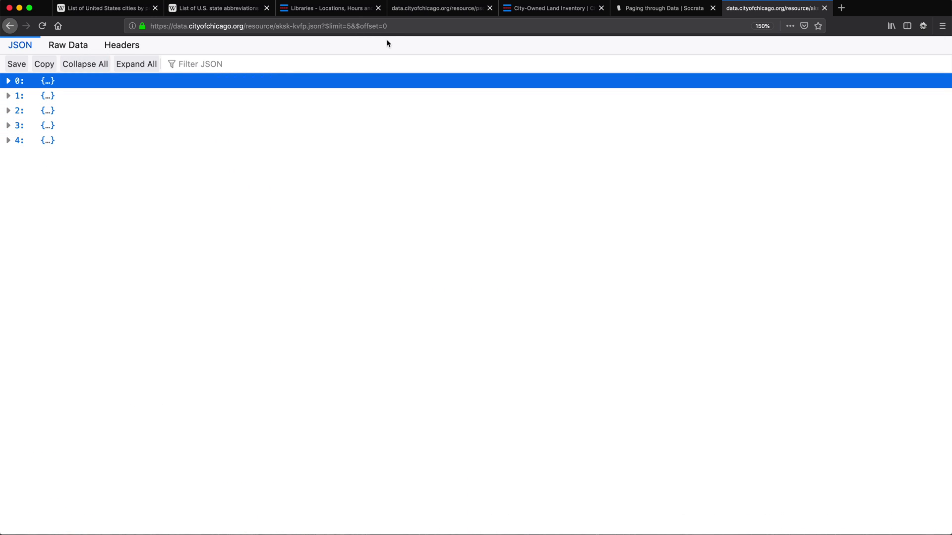
Step: Reload the aksk-kvfp.json data with the limit set to 1000 and check the range of returned records
click(381, 26)
click(360, 28)
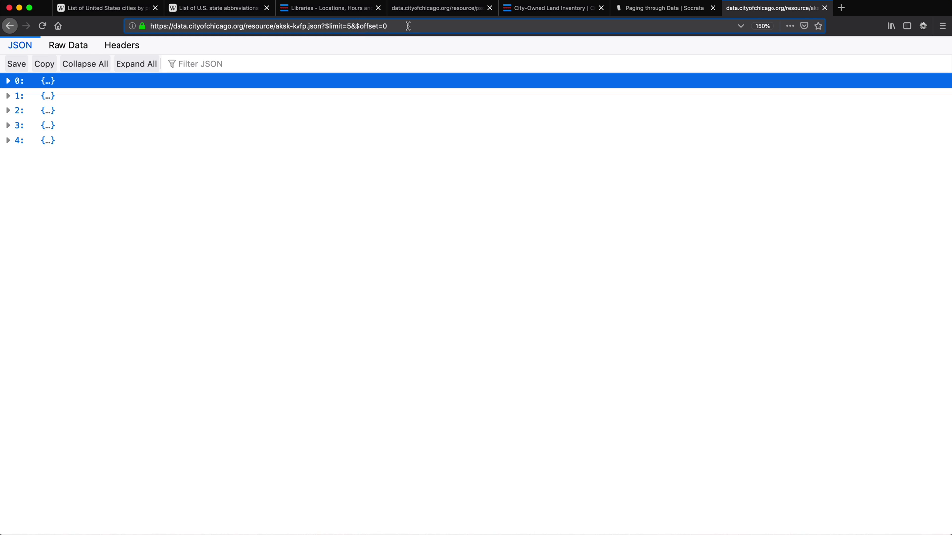
key(BackSpace)
text(1000)
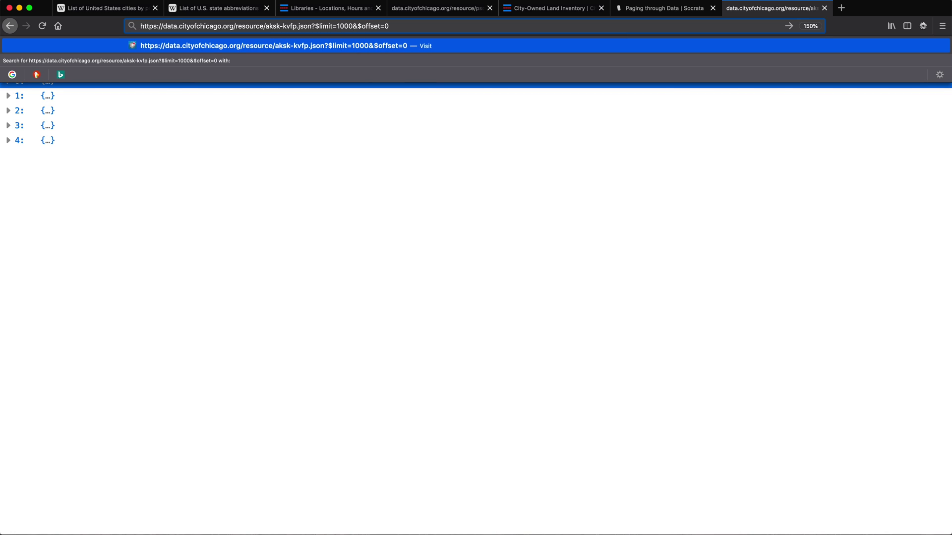
key(Return)
drag(947, 81, 915, 67)
Step: Reload the aksk-kvfp.json data with the offset set to 1000
click(386, 23)
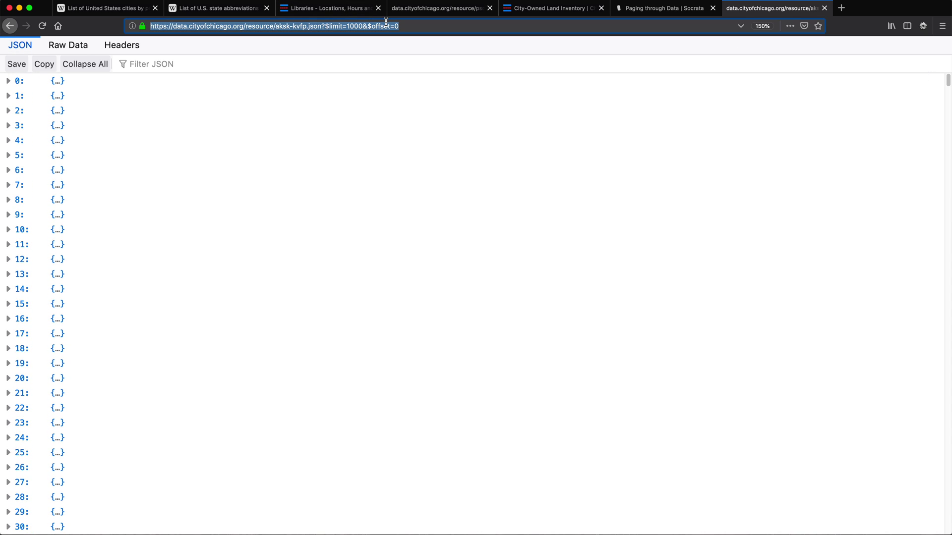
click(411, 24)
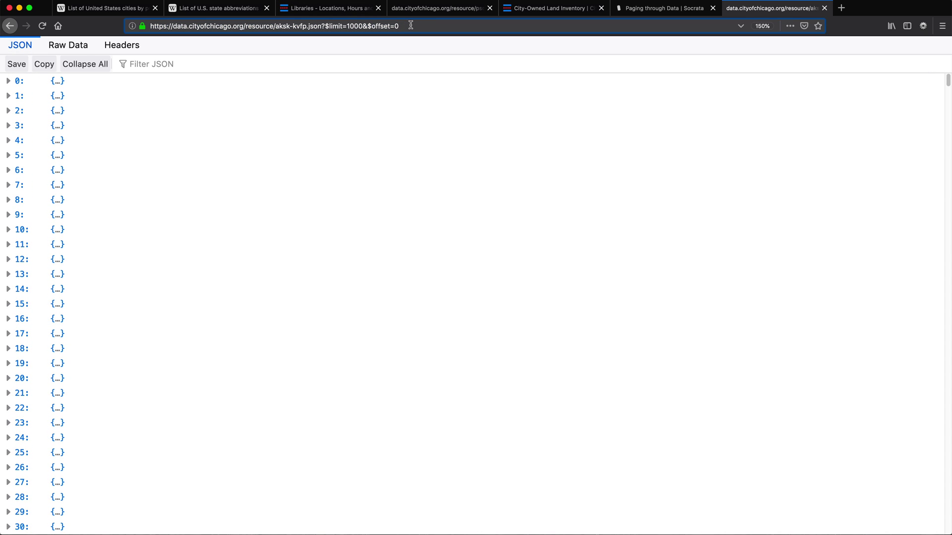
key(BackSpace)
text(1000)
key(Return)
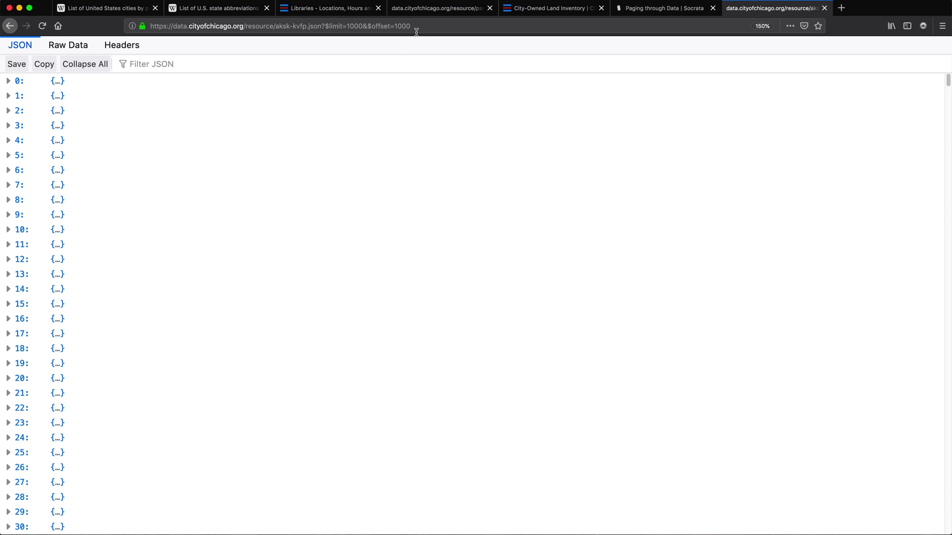
Step: Reload the aksk-kvfp.json data with the offset set to 0 and expand record 0 to view its fields
click(419, 28)
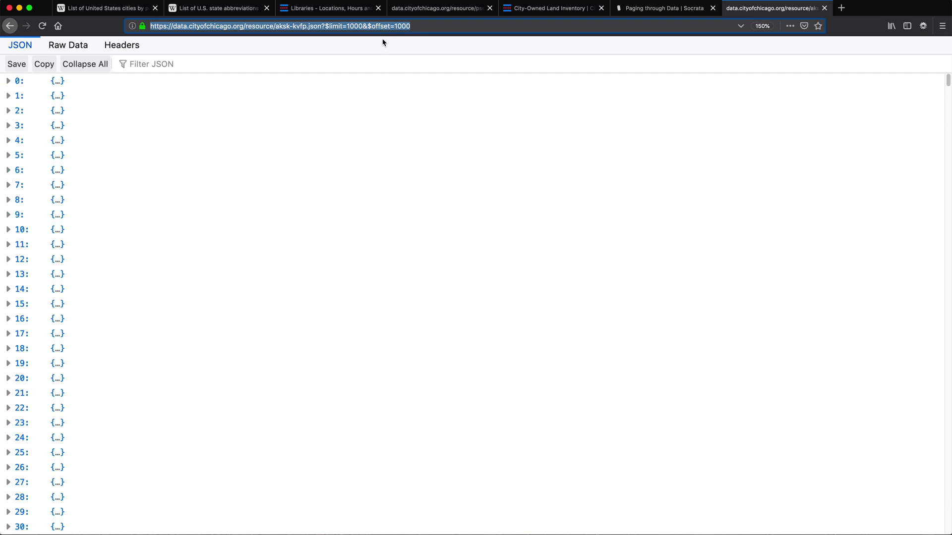
double_click(396, 26)
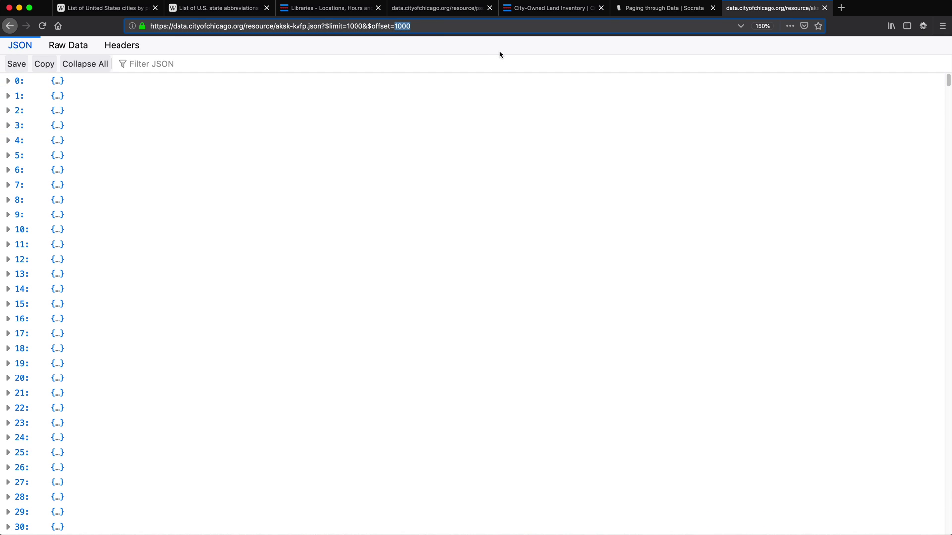
text(0)
key(Return)
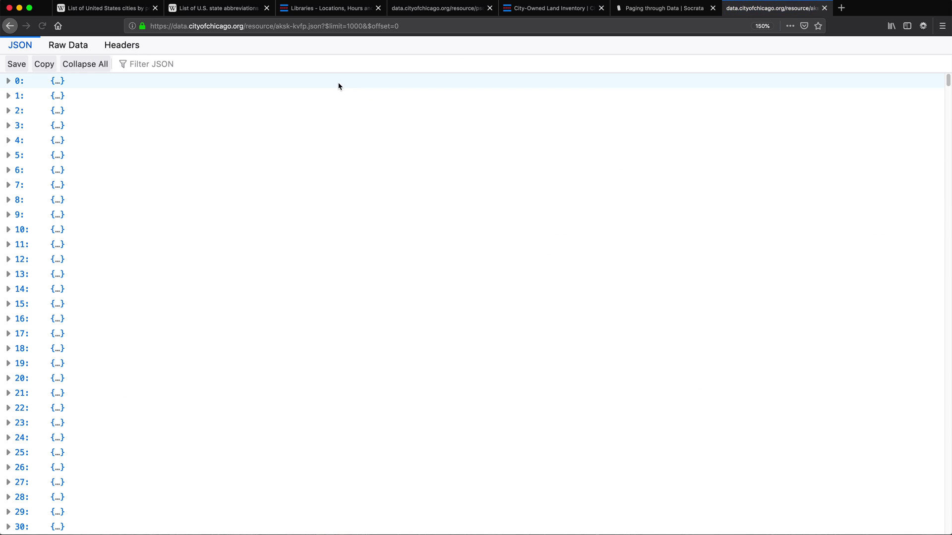
click(8, 81)
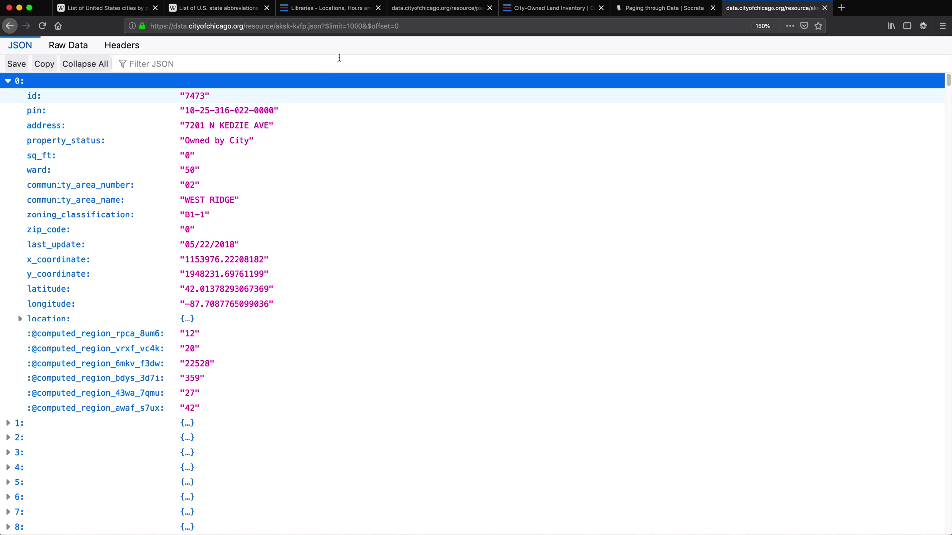
Step: Load the data at offset 1000 and expand record 0 to compare it with the first page's record
click(411, 26)
click(422, 26)
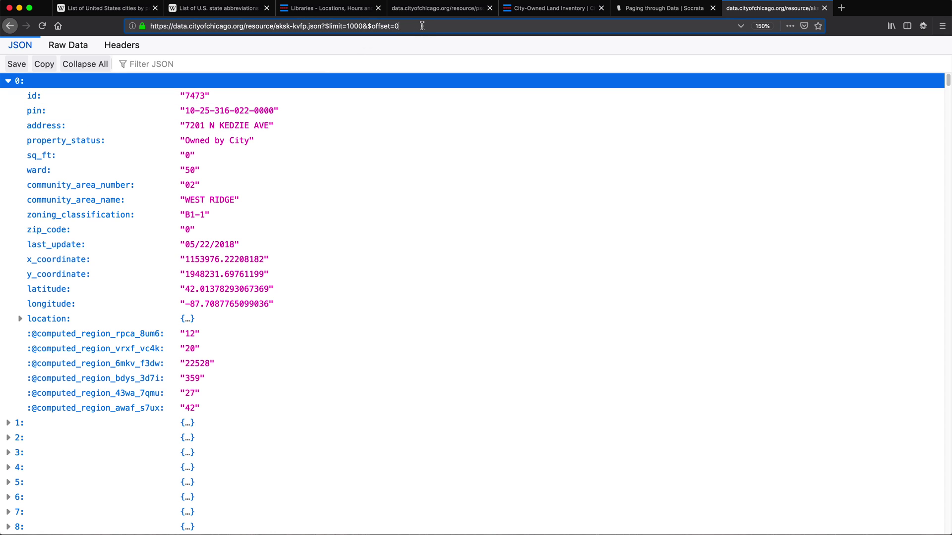
text(000)
key(Return)
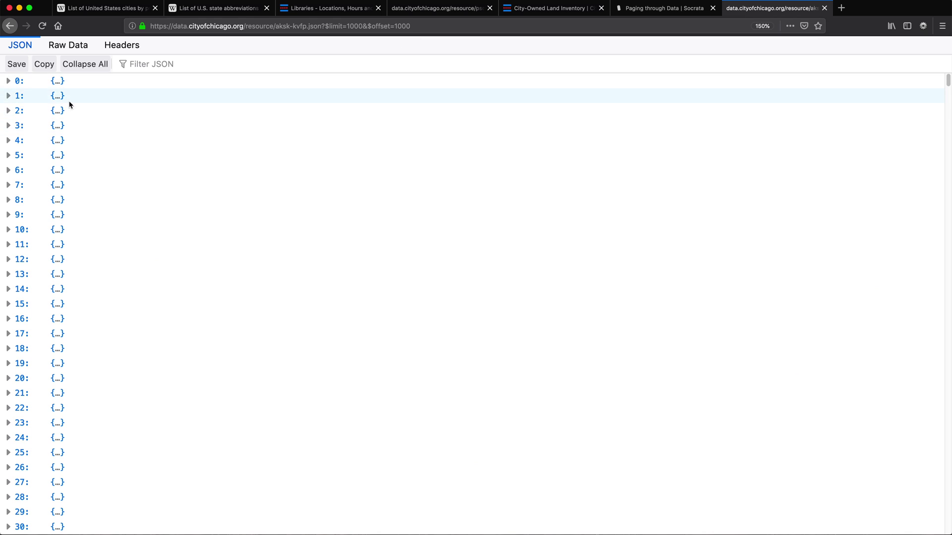
click(9, 82)
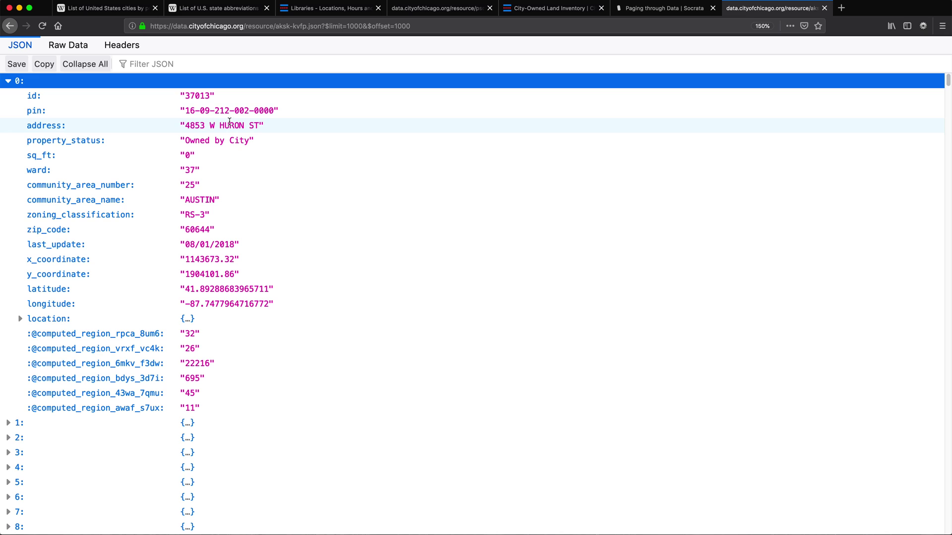
Step: Copy the URL with limit 1000 and offset 1000, switch to Excel, and paste it into cell A1 of a new sheet
click(350, 23)
key(ctrl+c)
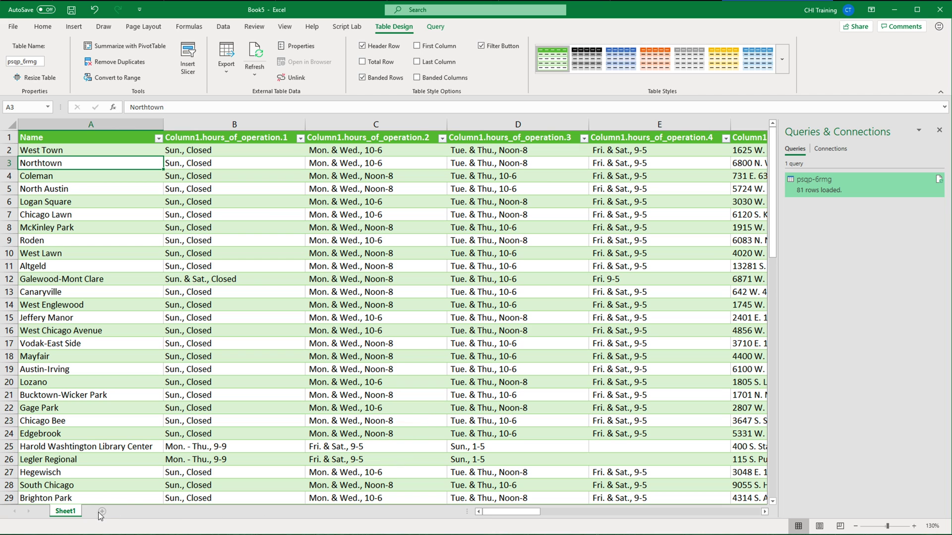
click(102, 511)
ctrl+scroll(61, 187, up, 15)
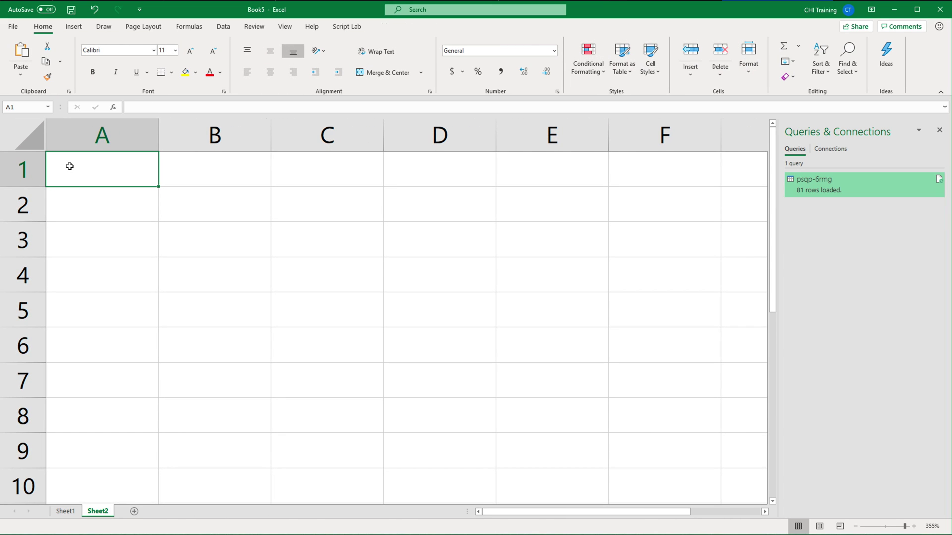
key(ctrl+v)
ctrl+scroll(147, 160, up, 1)
ctrl+scroll(146, 160, down, 6)
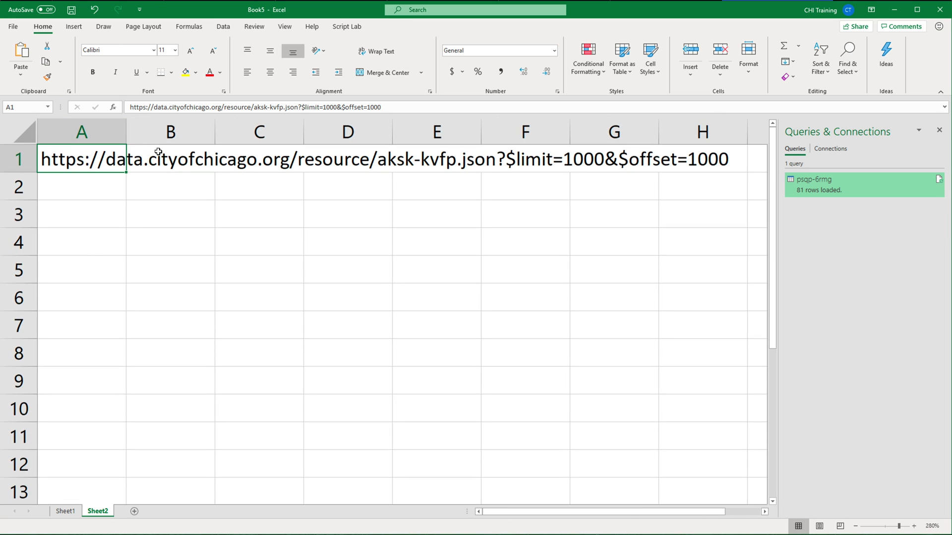
Step: Auto-fit column A to the URL and copy the URL from A1 into cells A2 and A3
double_click(126, 131)
key(ctrl+c)
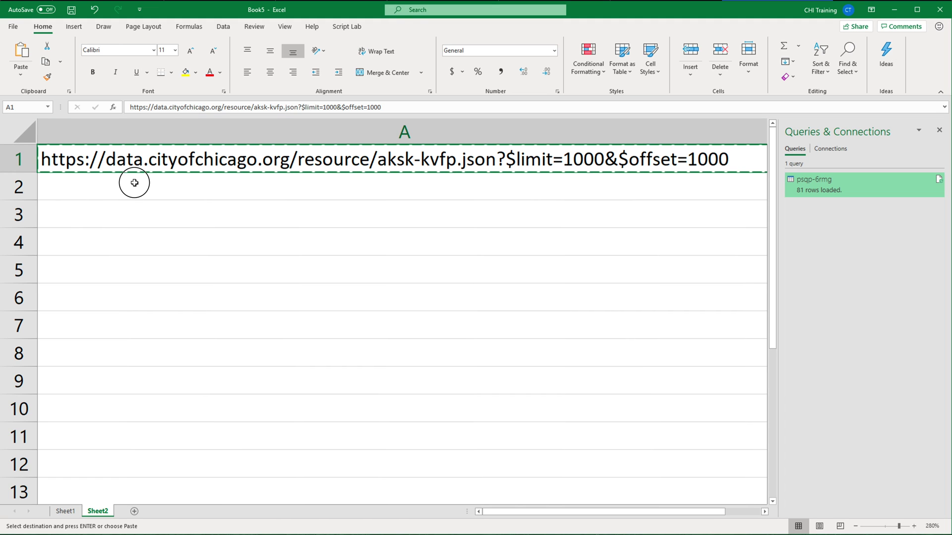
click(135, 183)
key(ctrl+v)
click(139, 222)
key(ctrl+v)
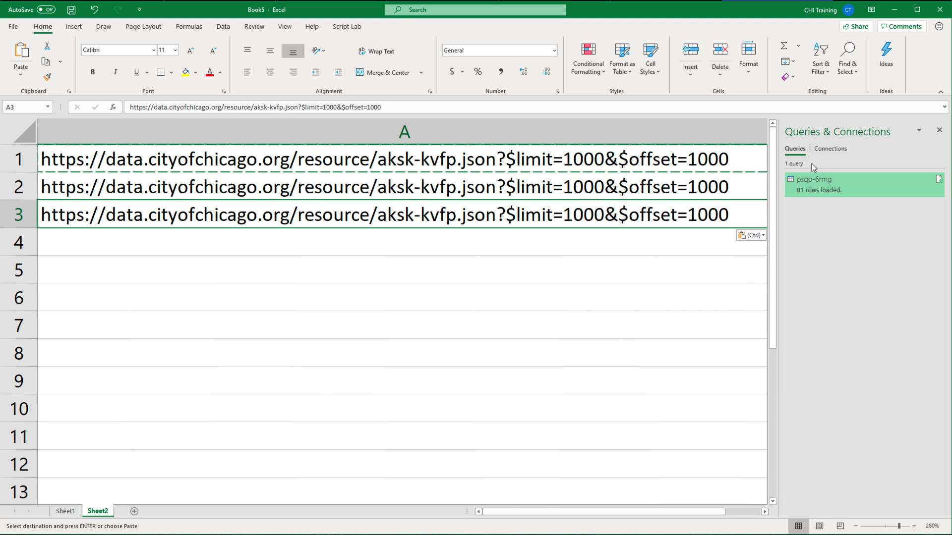
Step: Change the offset at the end of the URL in cell A1 to 0
double_click(726, 158)
key(BackSpace)
key(BackSpace)
key(BackSpace)
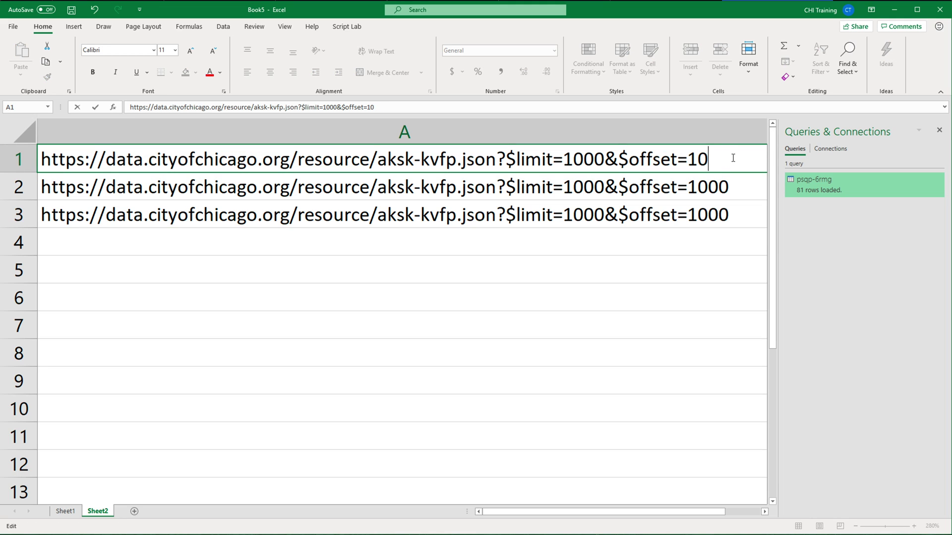
key(BackSpace)
text(0)
key(Return)
Step: Re-enter the URL in A2 with offset 1000 and change the offset in A3 to 2000
double_click(722, 189)
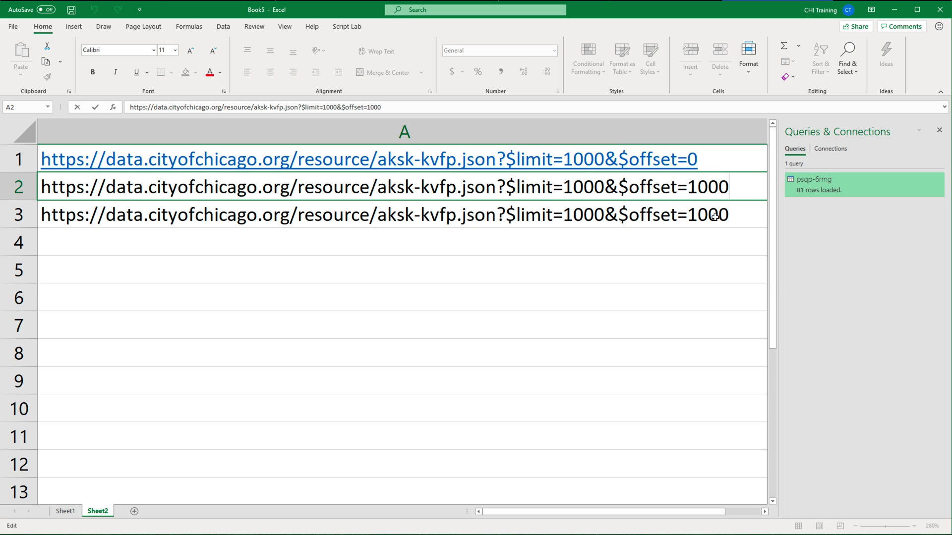
double_click(699, 216)
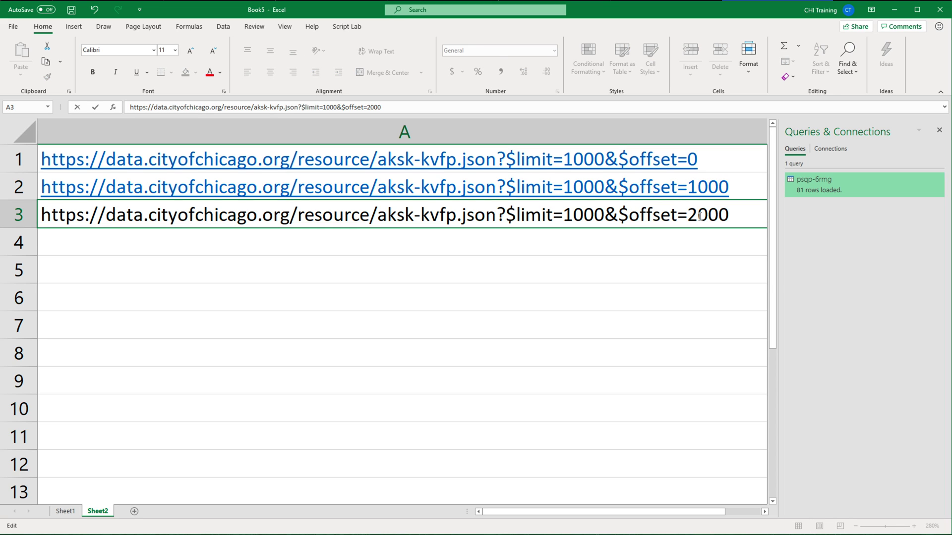
key(Return)
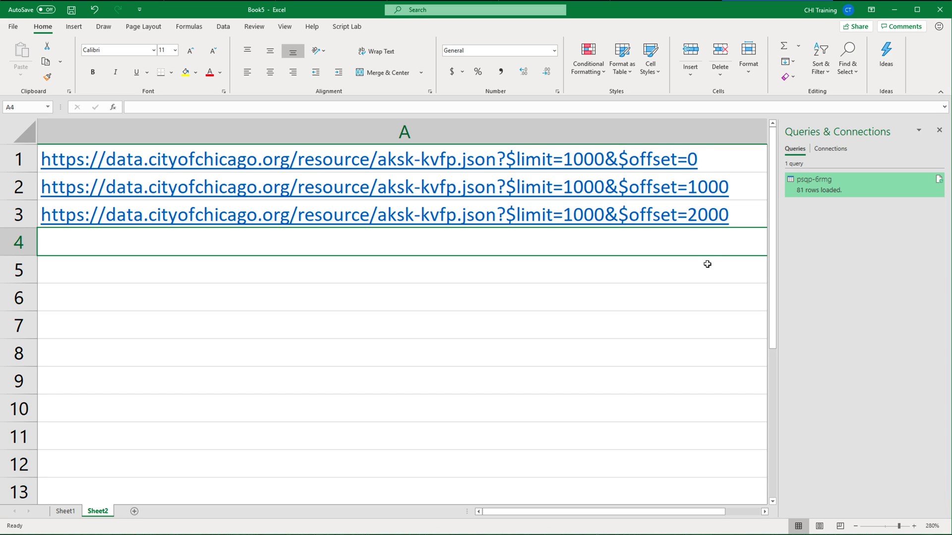
Step: Copy the offset 0 URL from A1 and use it as the source of a new From Web query
right_click(712, 162)
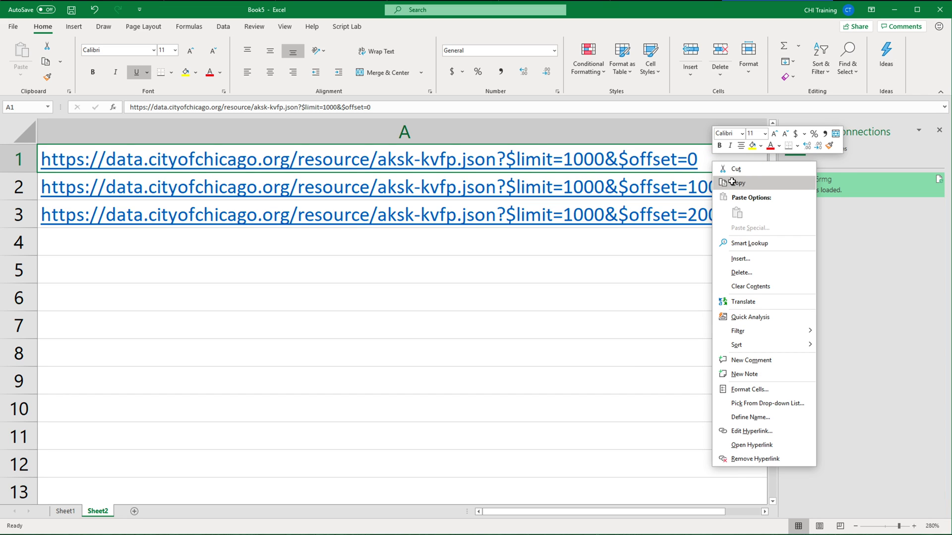
click(725, 182)
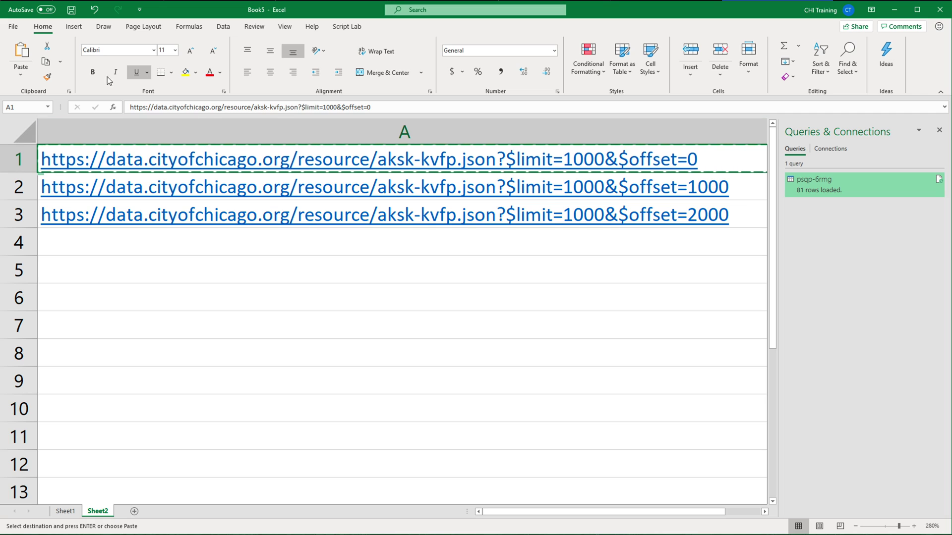
click(223, 26)
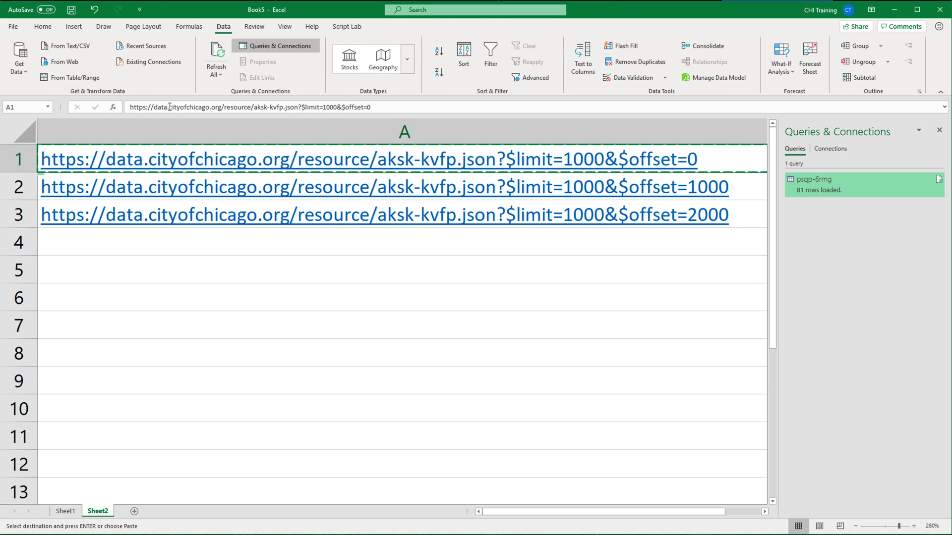
click(63, 66)
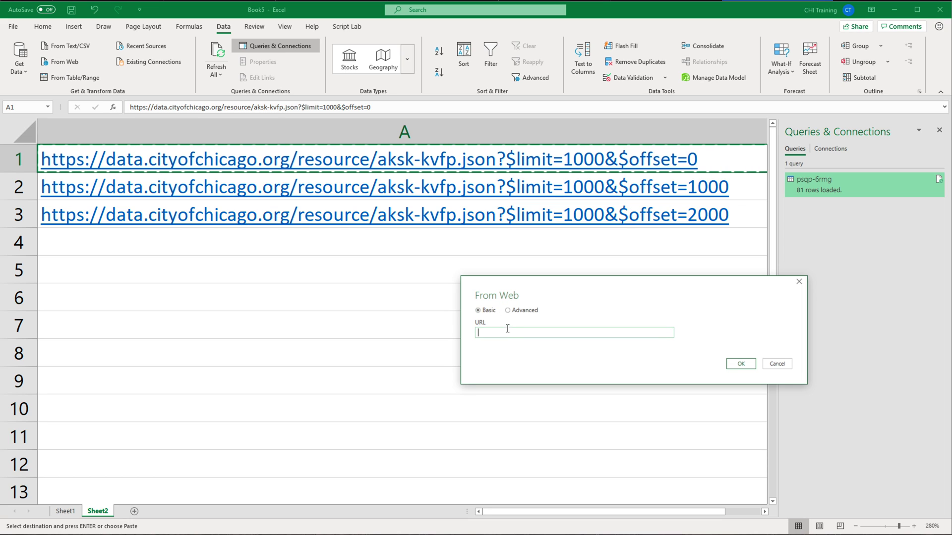
key(ctrl+v)
click(740, 364)
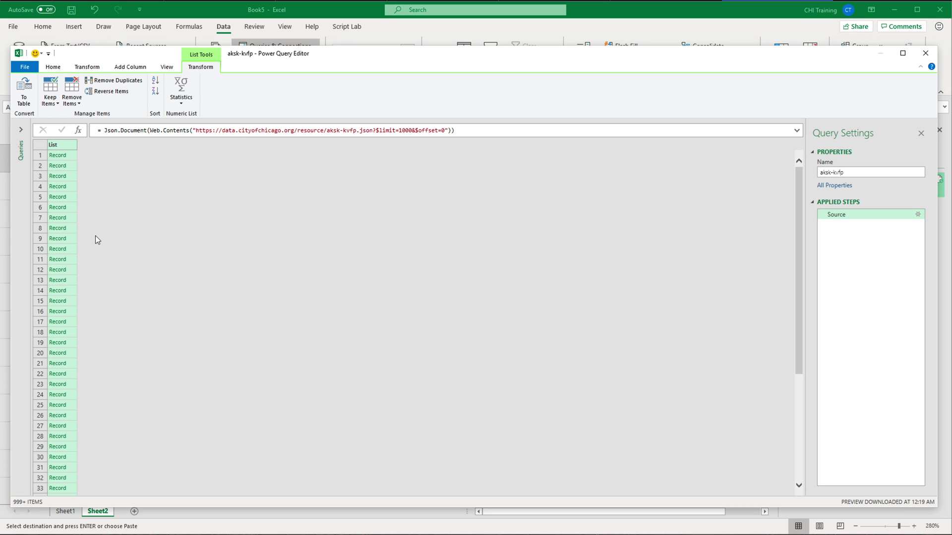
Step: Convert the record list to a table with no delimiter, expand all Column1 fields with the original name as prefix, and review the rows
right_click(56, 144)
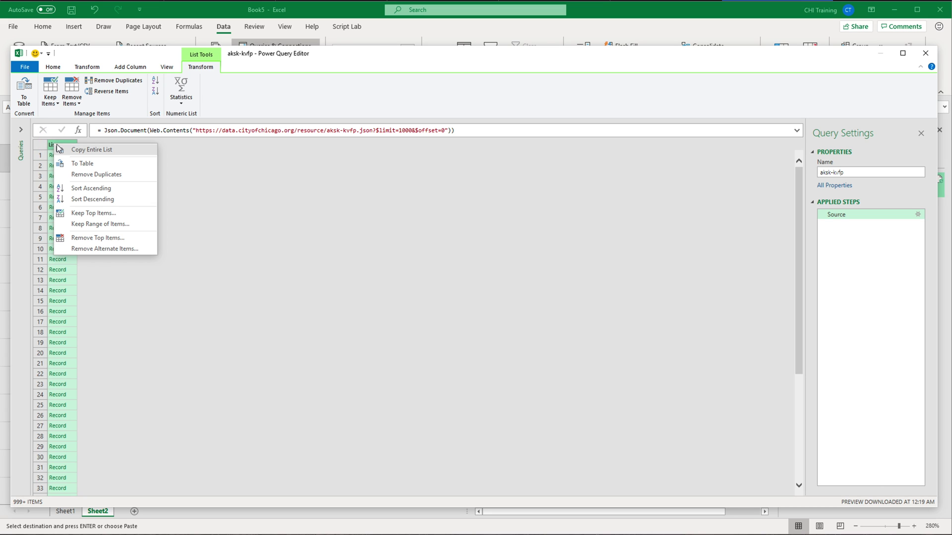
click(102, 165)
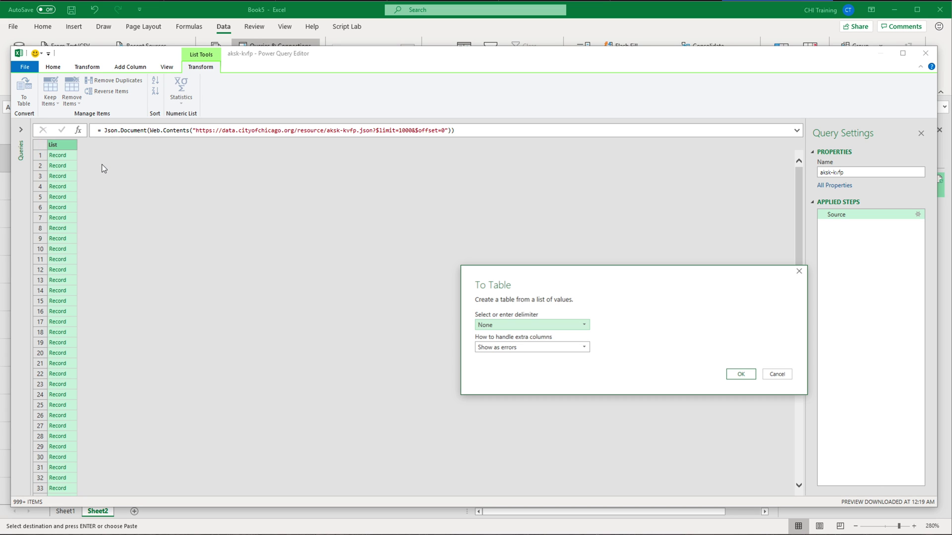
click(741, 374)
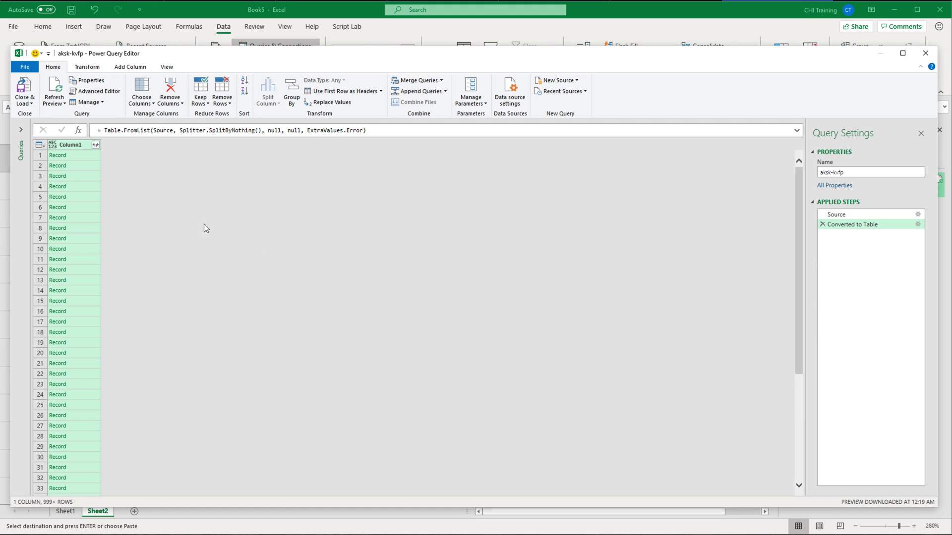
click(96, 145)
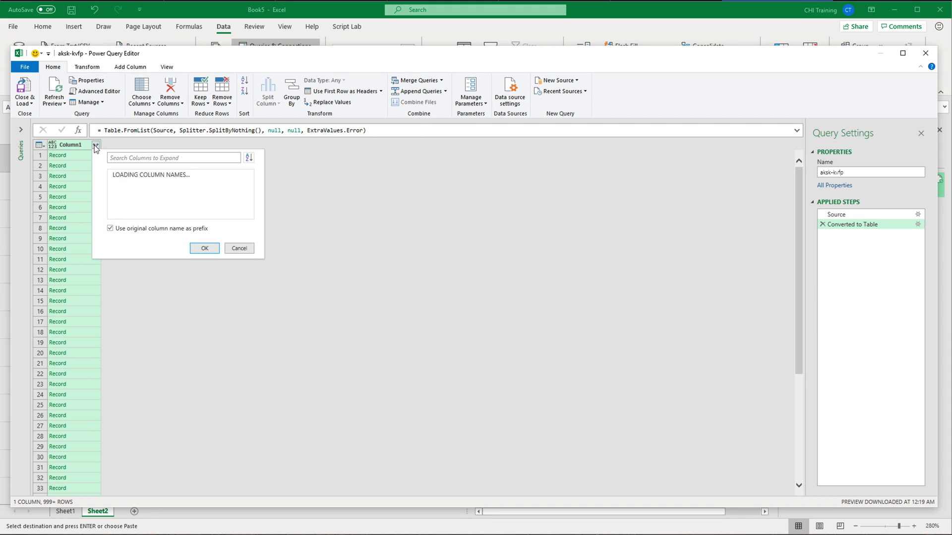
click(201, 387)
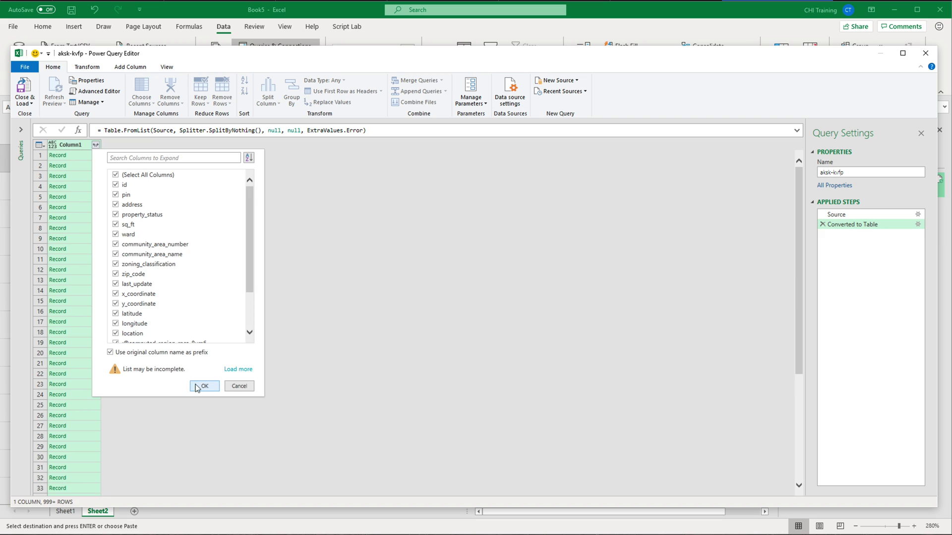
drag(306, 496, 151, 481)
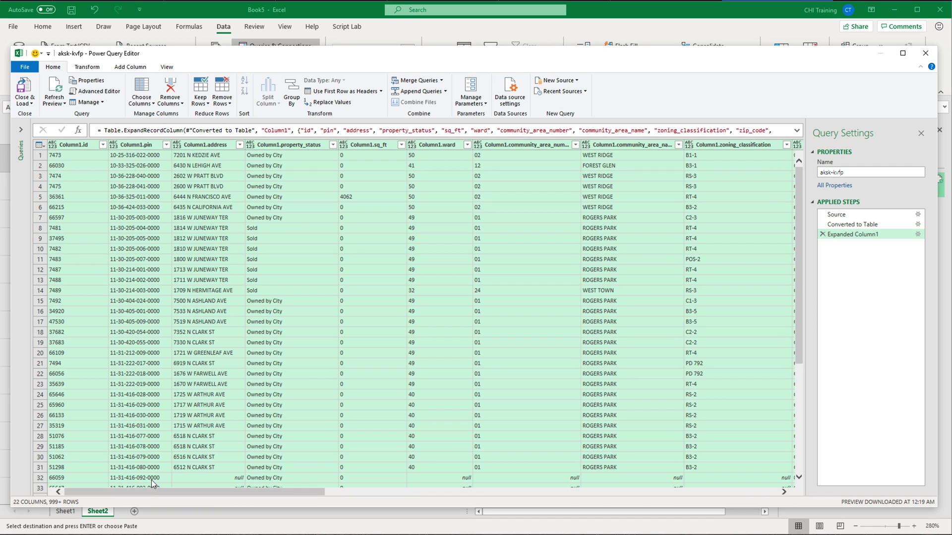
scroll(489, 301, down, 5)
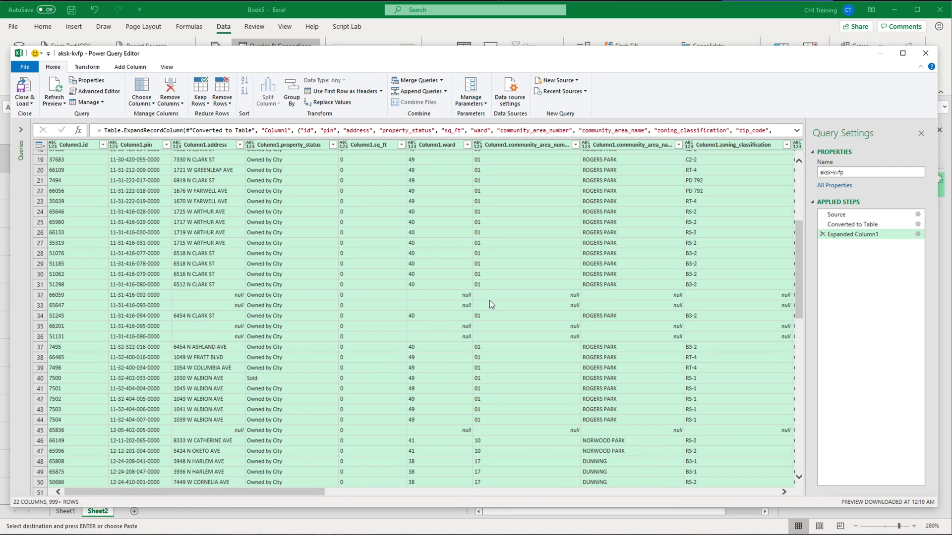
scroll(490, 301, up, 5)
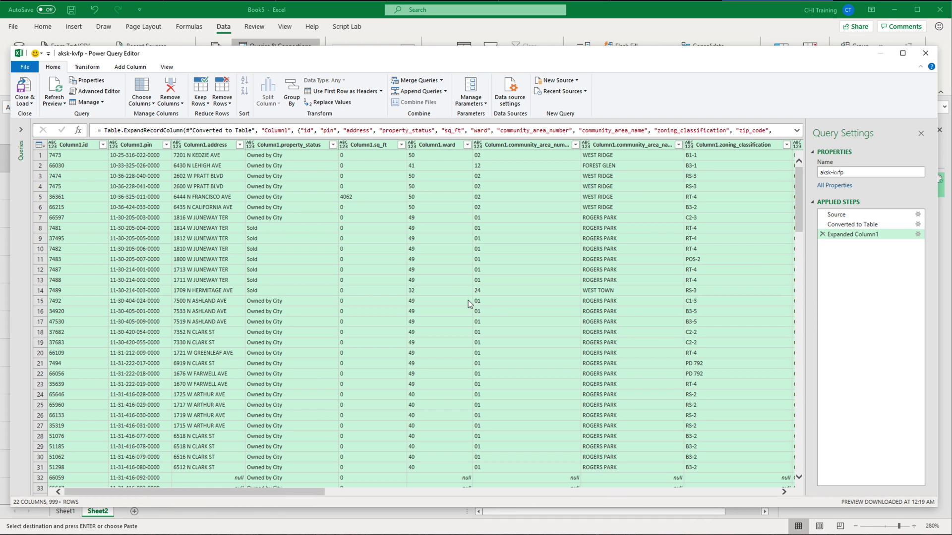
Step: Close and load the aksk-kvfp query as Only Create Connection
click(26, 103)
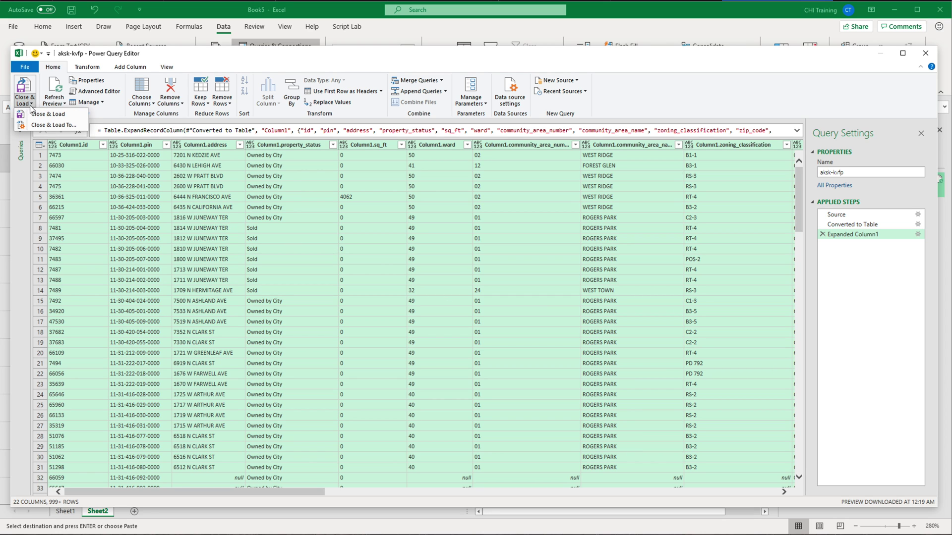
click(58, 125)
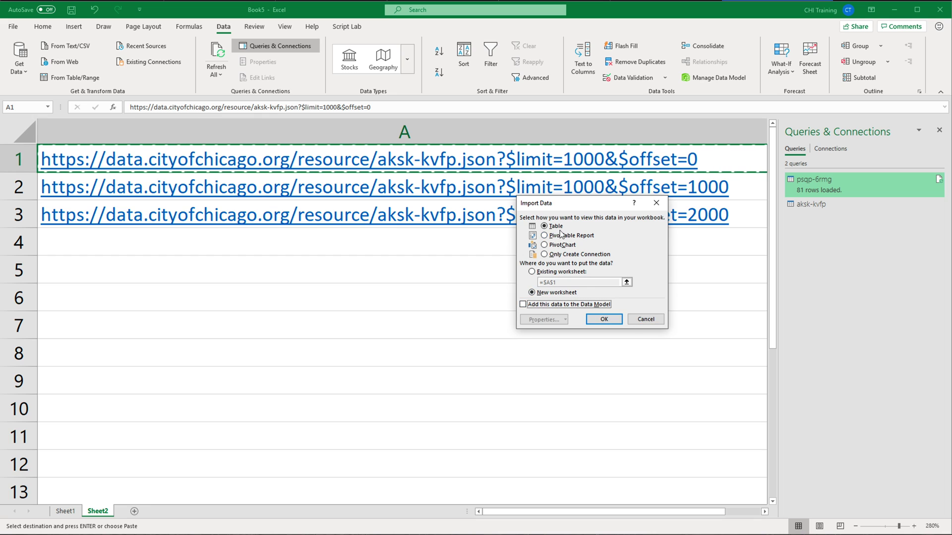
click(561, 254)
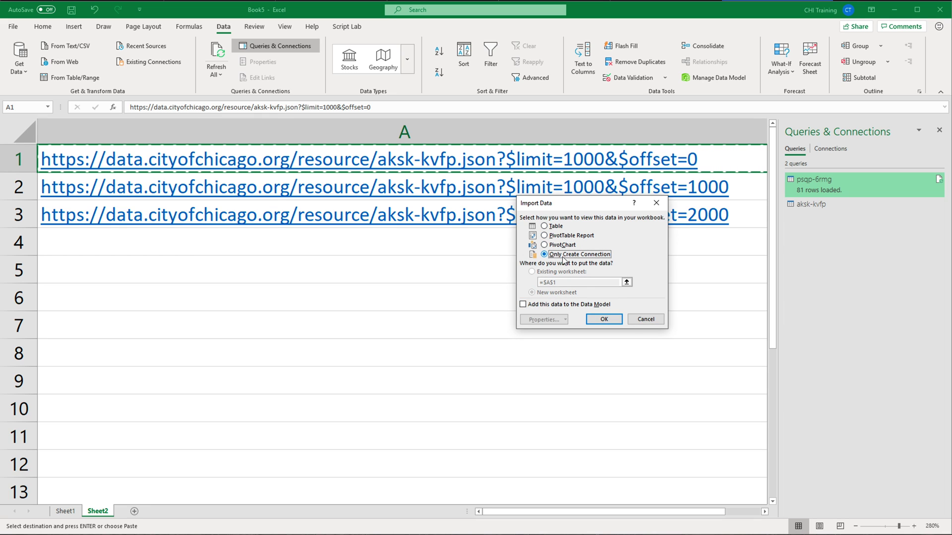
click(605, 320)
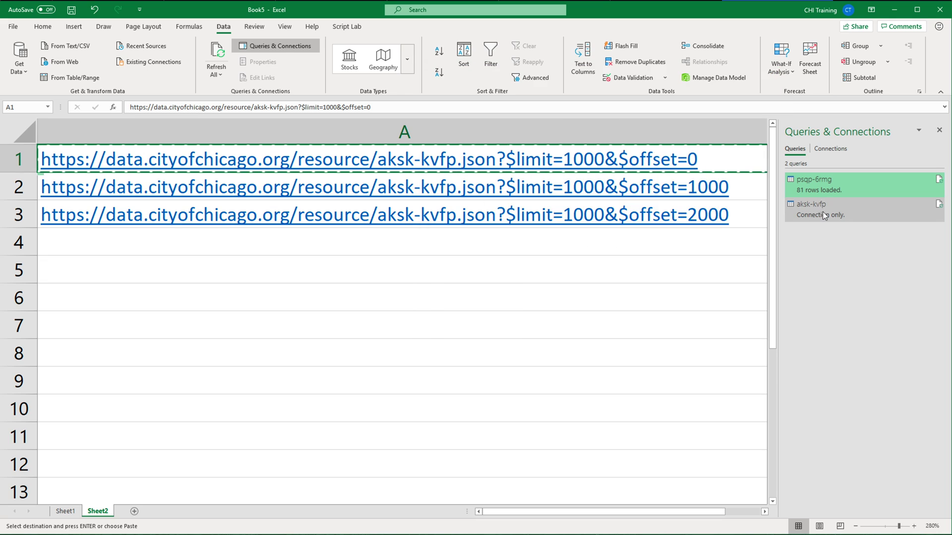
Step: Reopen the aksk-kvfp query for editing, rename it page1, and close and load it
click(822, 213)
right_click(810, 210)
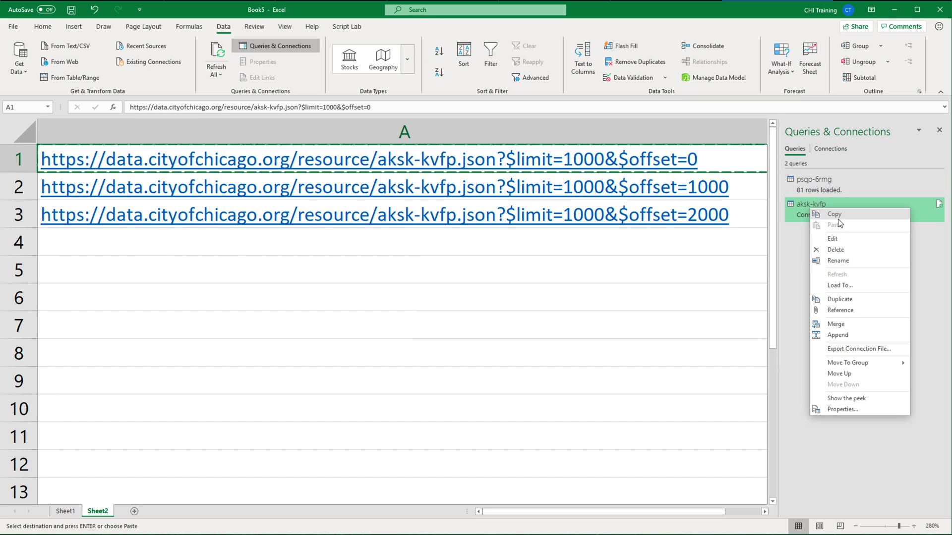
click(855, 240)
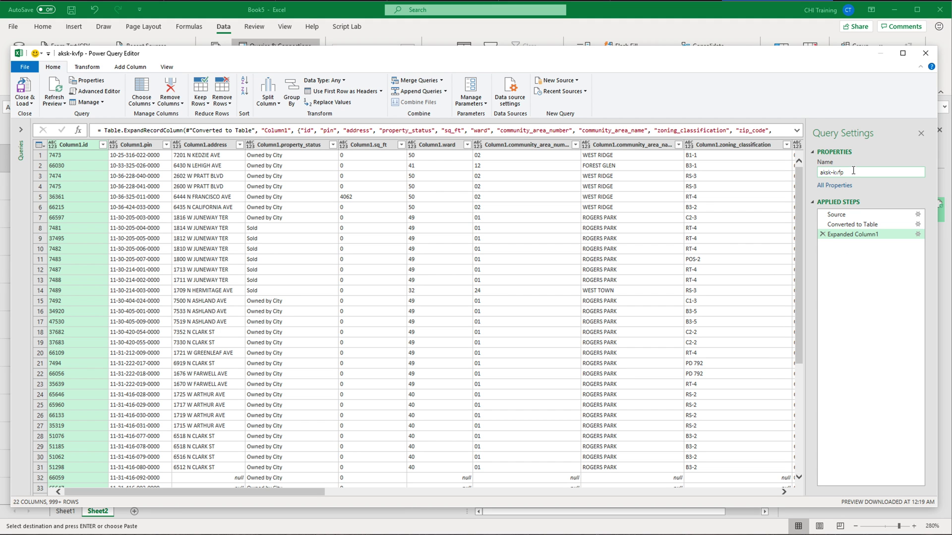
triple_click(855, 173)
text(page1)
key(Return)
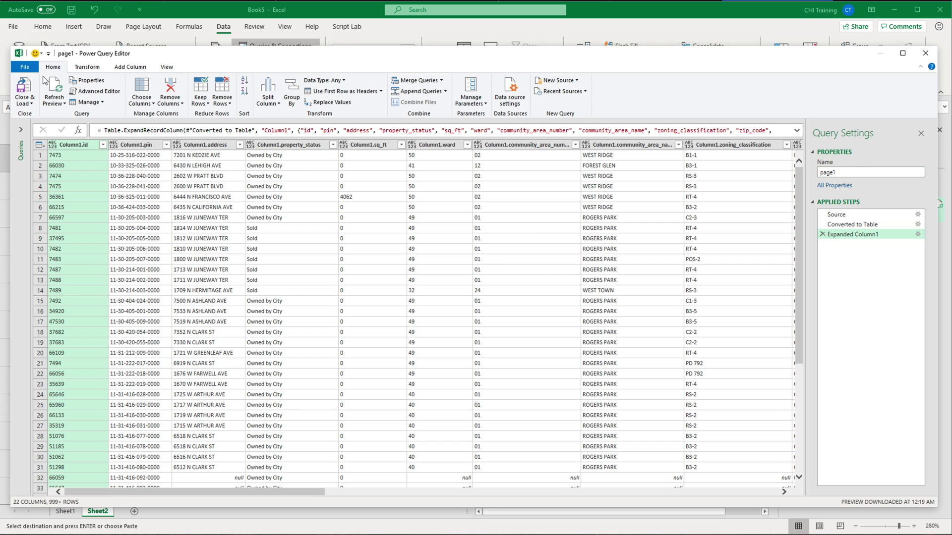
click(24, 103)
click(48, 114)
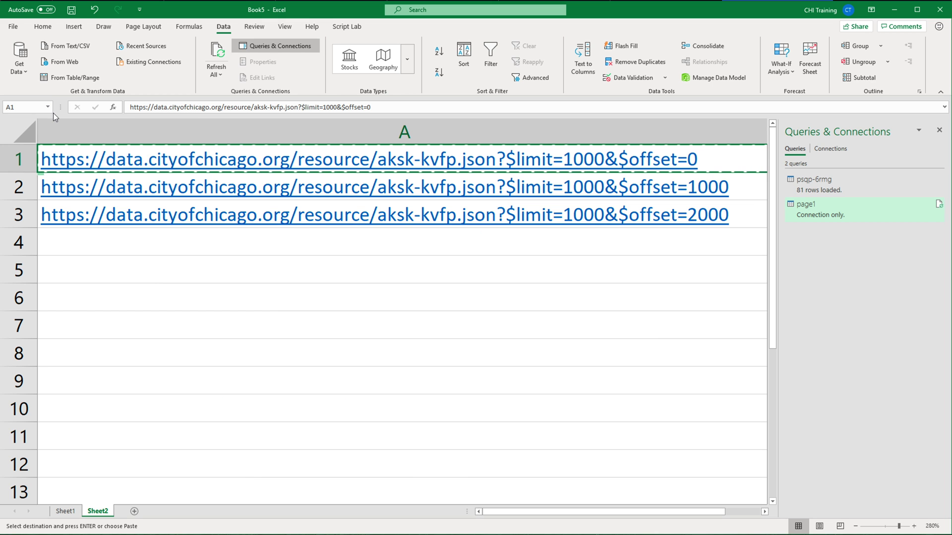
Step: Duplicate the page1 query
mouse_move(832, 215)
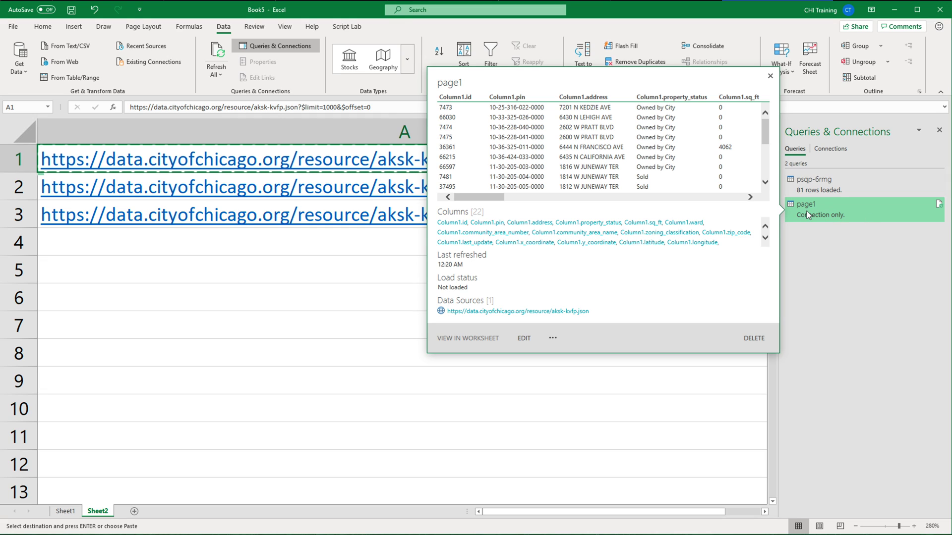
right_click(808, 210)
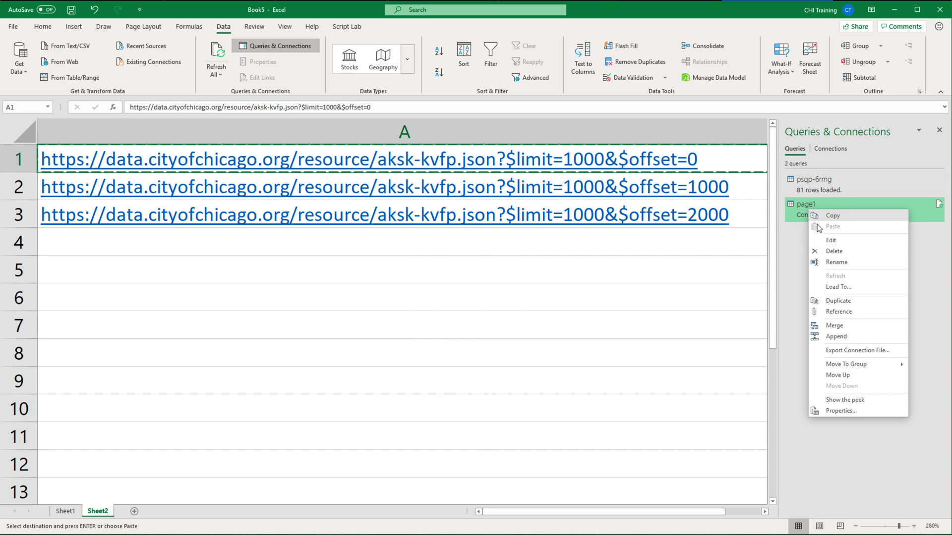
click(849, 304)
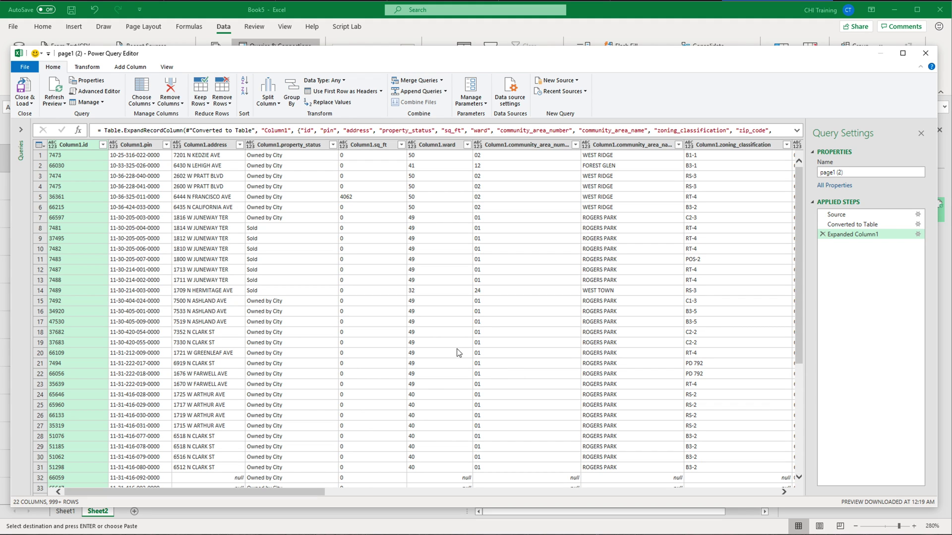
Step: Change the aksk-kvfp.json data source URL to offset 1000 through the data source settings and refresh the duplicate query's preview
click(515, 103)
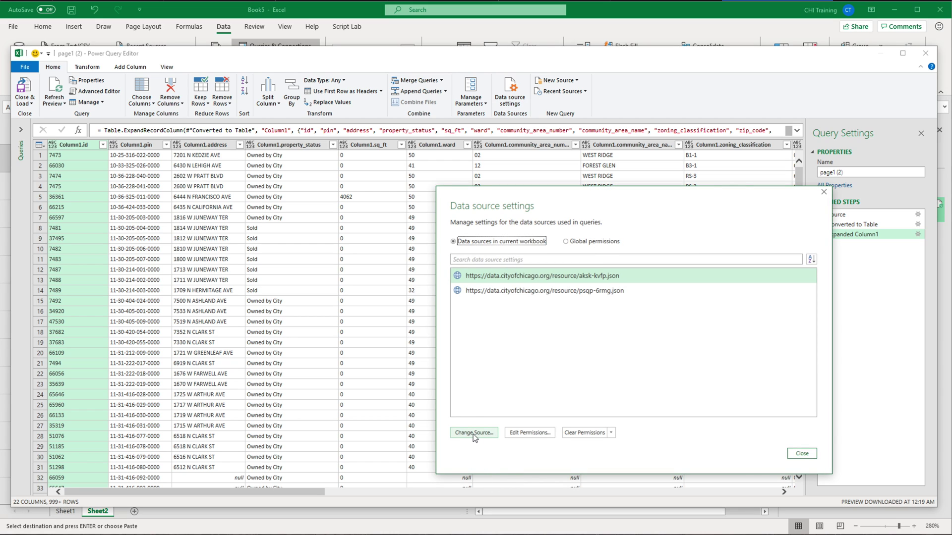
click(474, 436)
triple_click(605, 312)
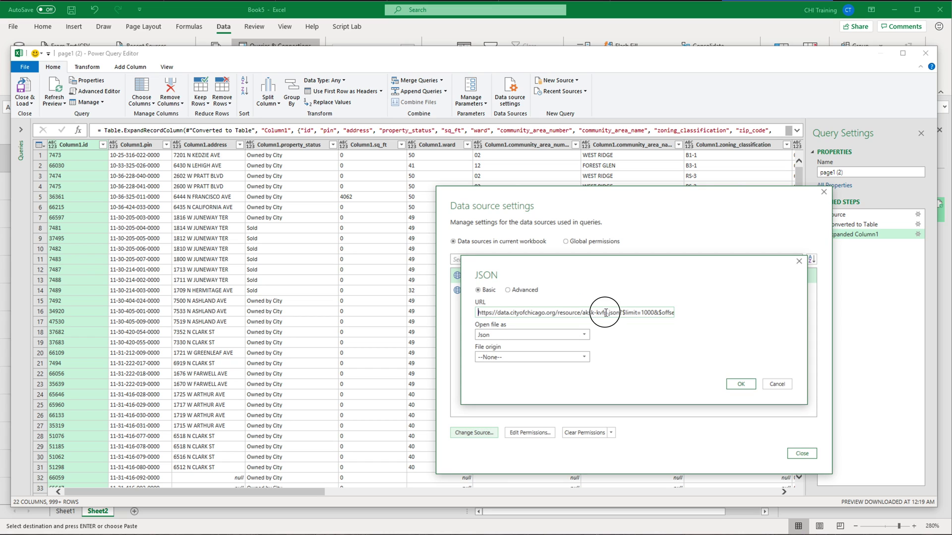
click(639, 313)
key(Right)
key(Right)
key(Right)
key(Right)
key(Right)
key(Right)
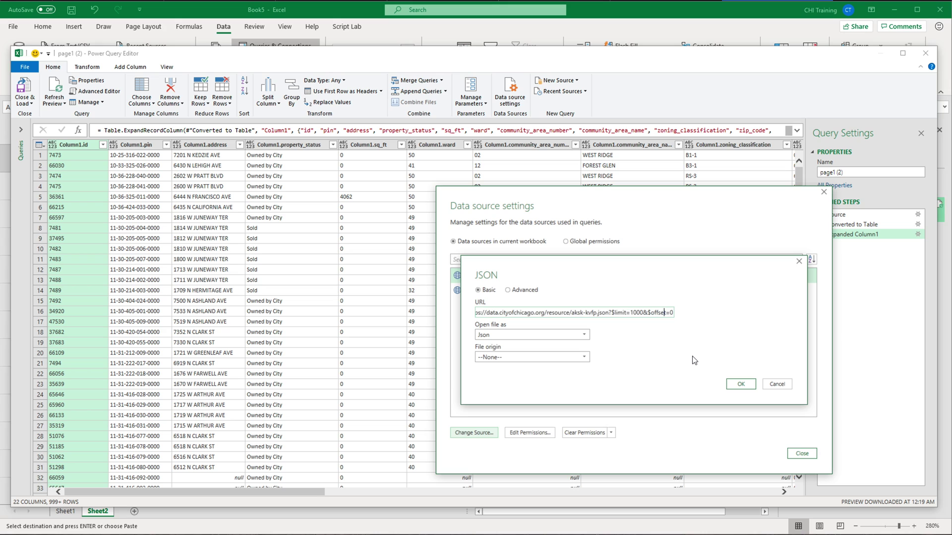
key(BackSpace)
text(1000)
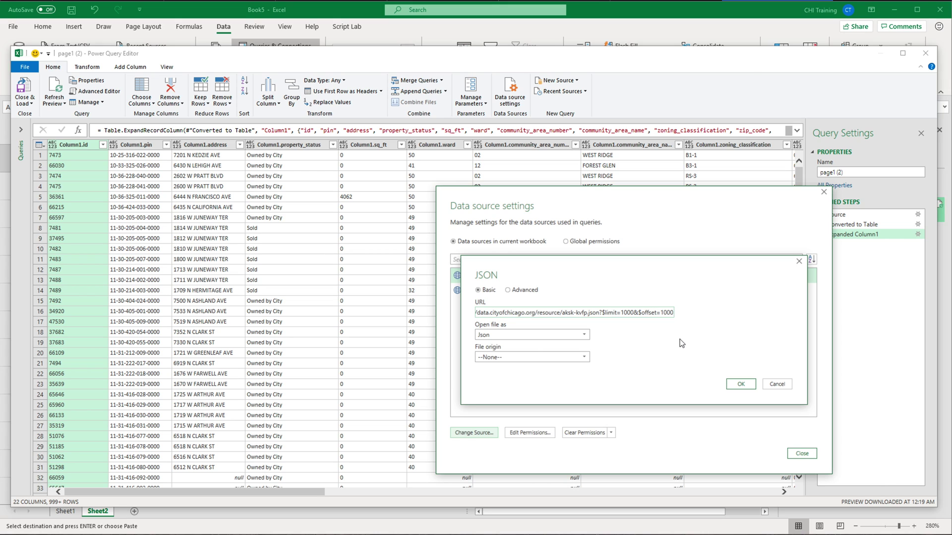
click(661, 313)
click(739, 385)
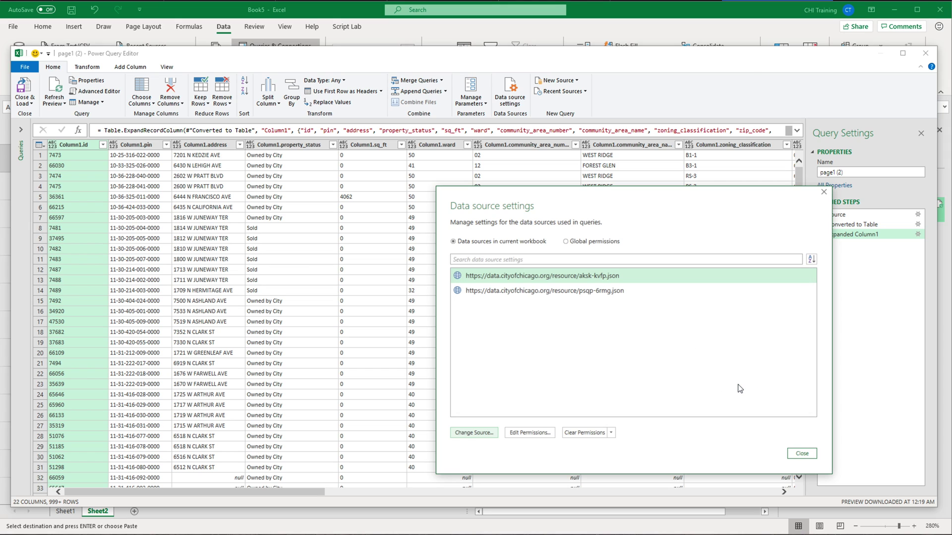
click(798, 456)
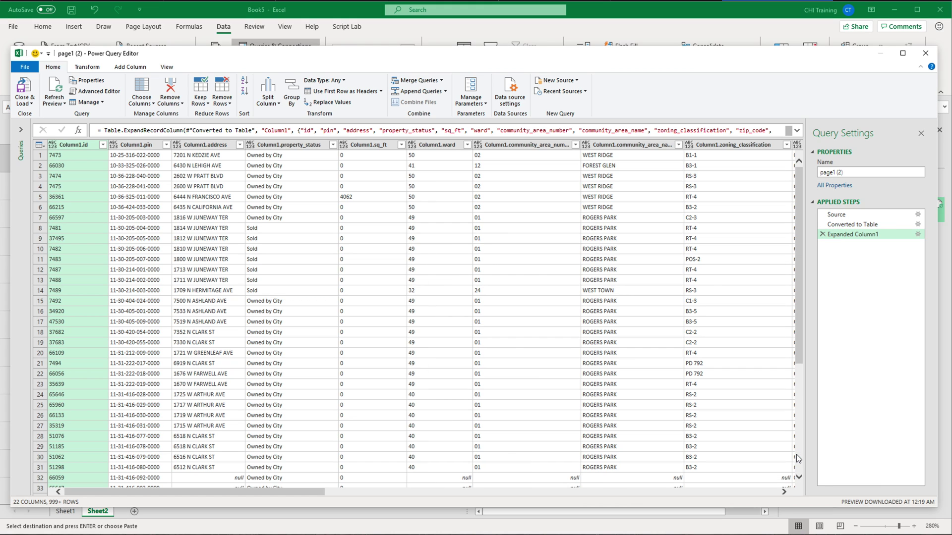
click(55, 90)
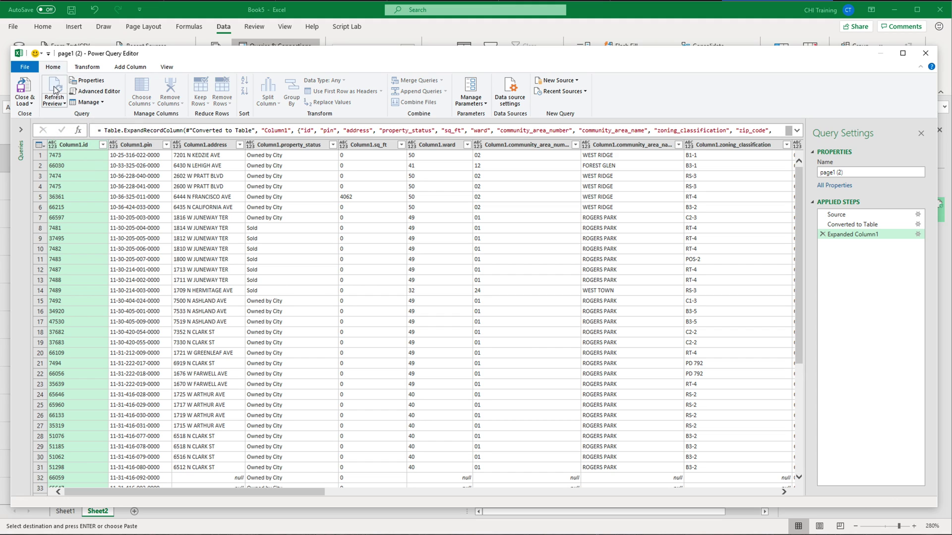
Step: Rename the duplicated query page2 and close and load it as Only Create Connection
click(863, 172)
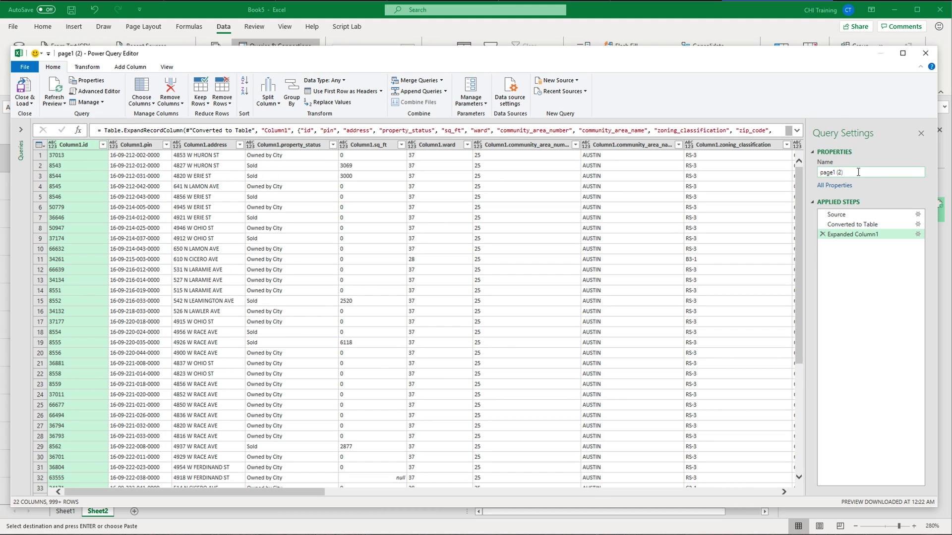
text(page2)
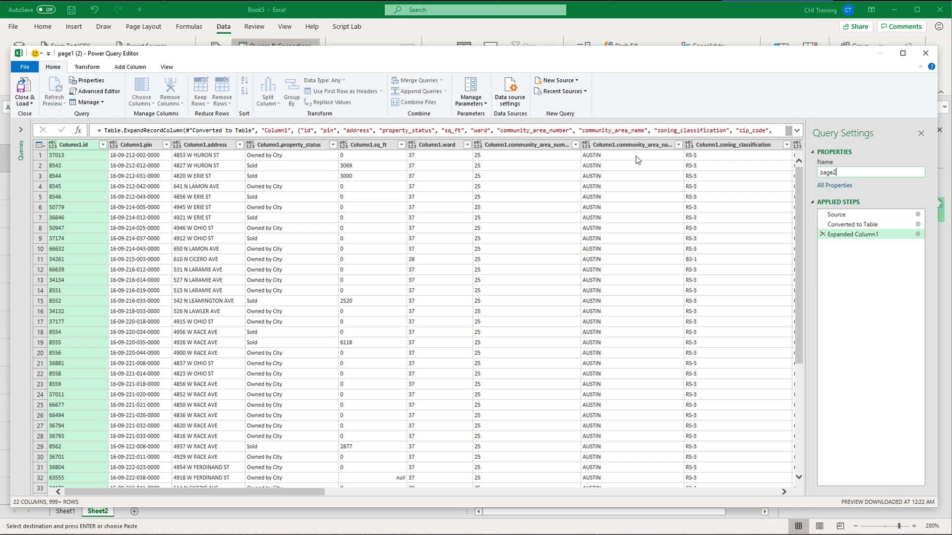
click(31, 103)
click(52, 125)
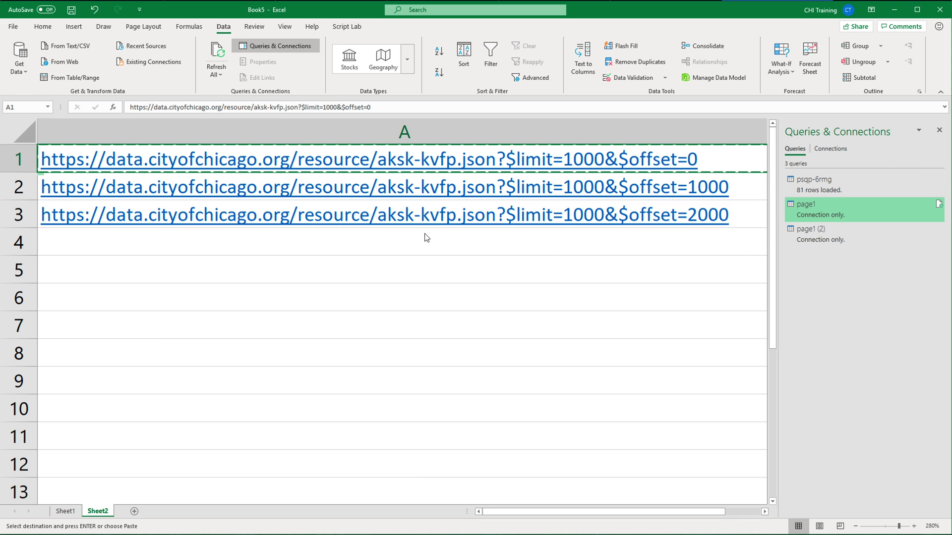
click(574, 256)
click(605, 319)
Step: Duplicate the page2 query
click(823, 235)
right_click(822, 234)
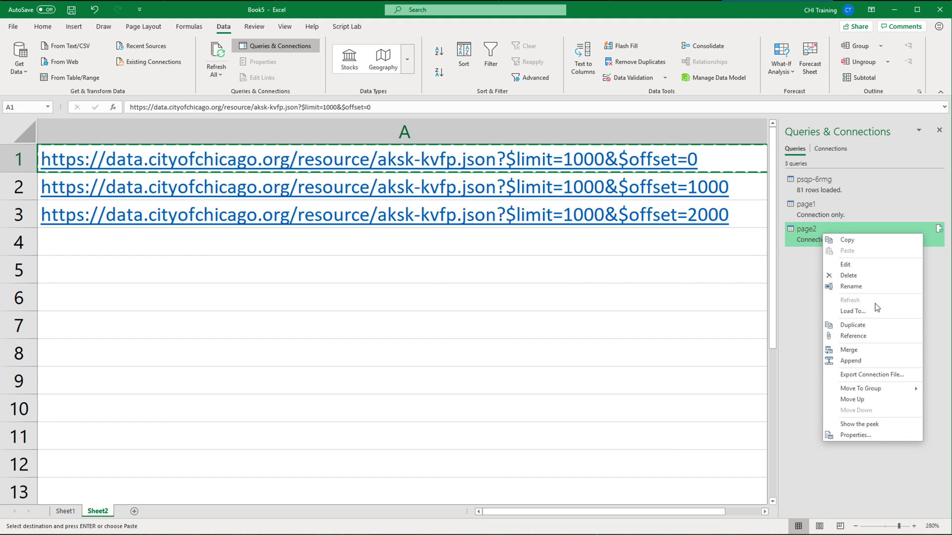
click(862, 324)
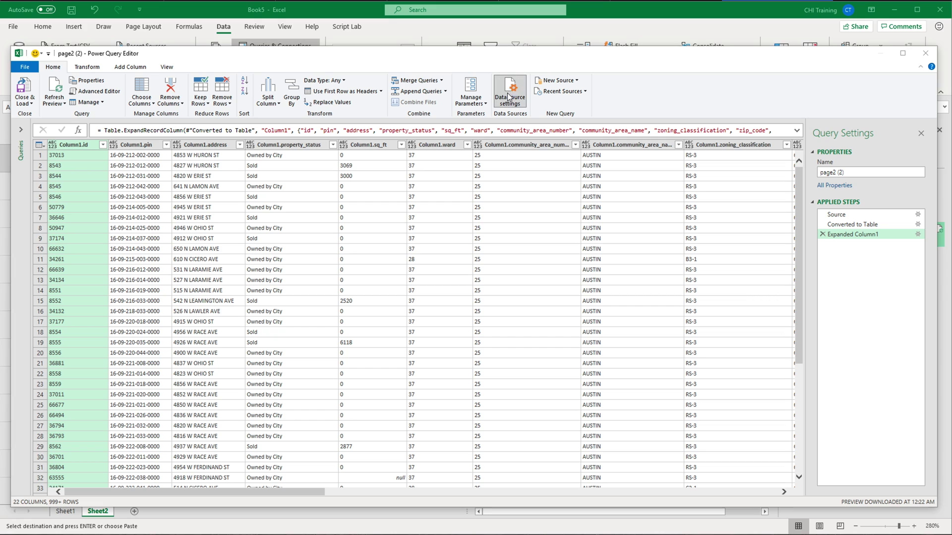
Step: Change the aksk-kvfp.json data source URL to offset 2000 through the data source settings and refresh the page2 duplicate's preview
click(508, 97)
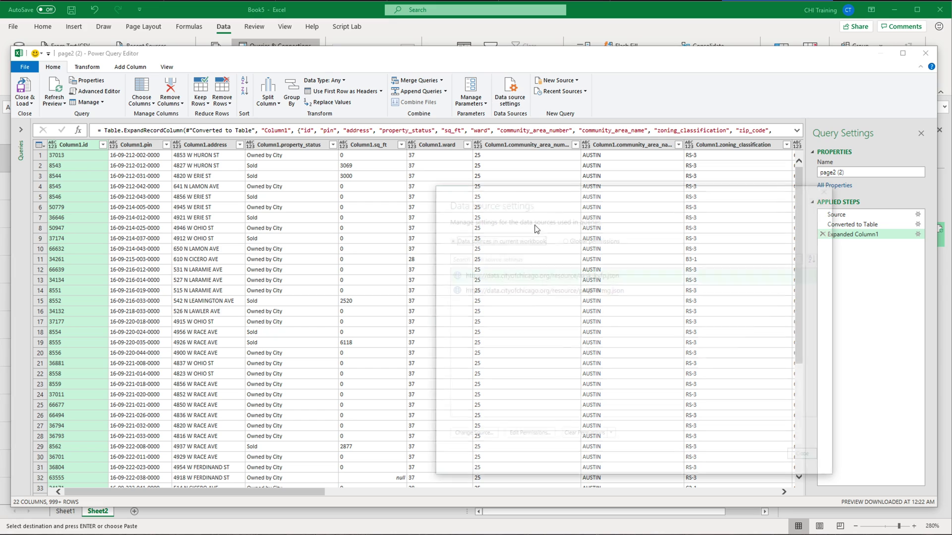
click(487, 436)
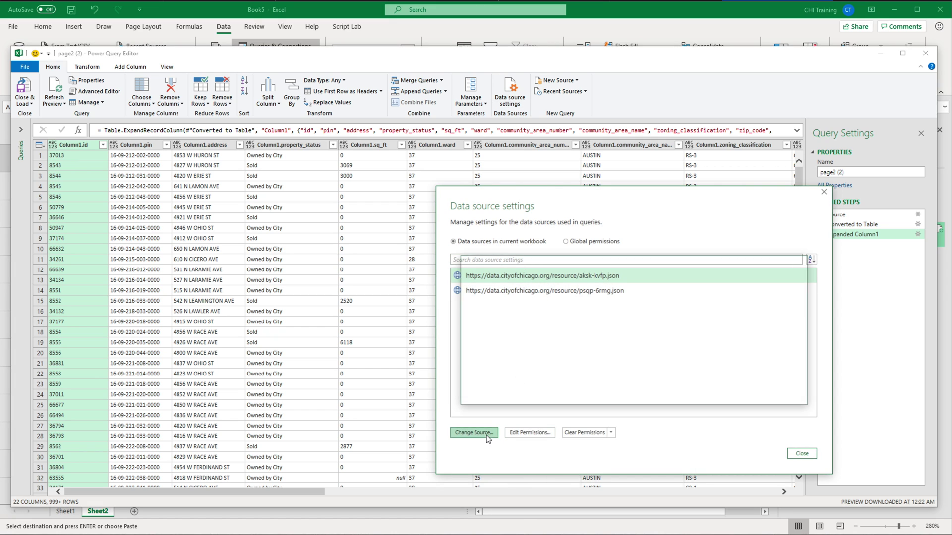
click(644, 314)
drag(643, 313, 674, 315)
click(669, 316)
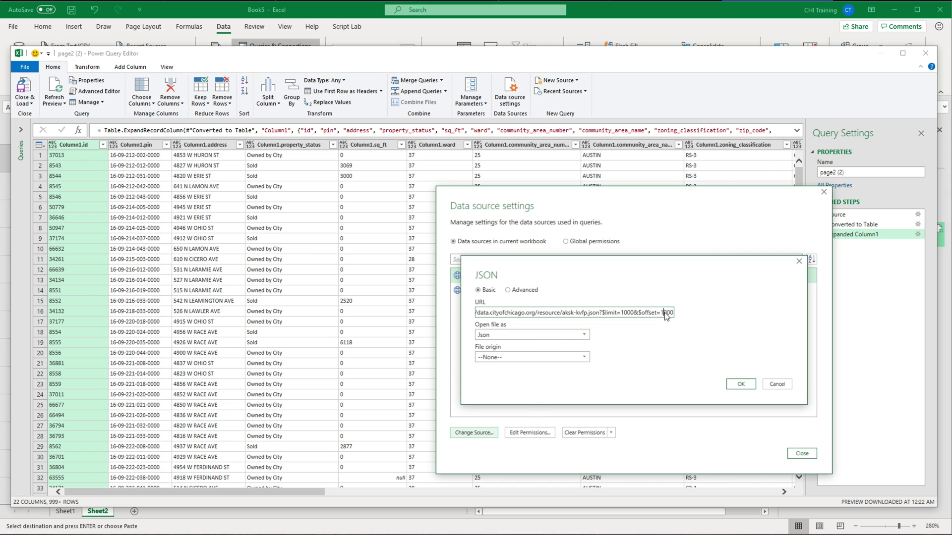
key(Left)
key(Left)
key(Left)
key(BackSpace)
text(2)
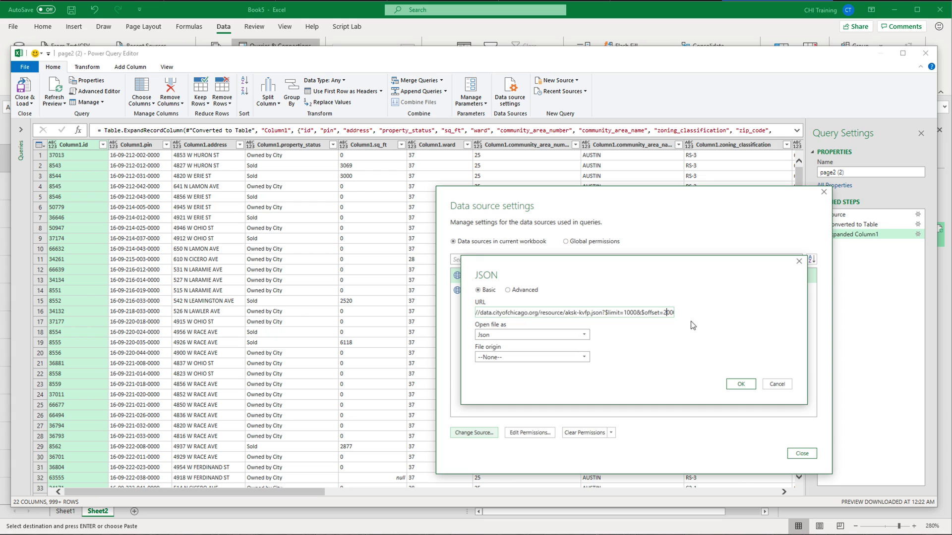
click(742, 386)
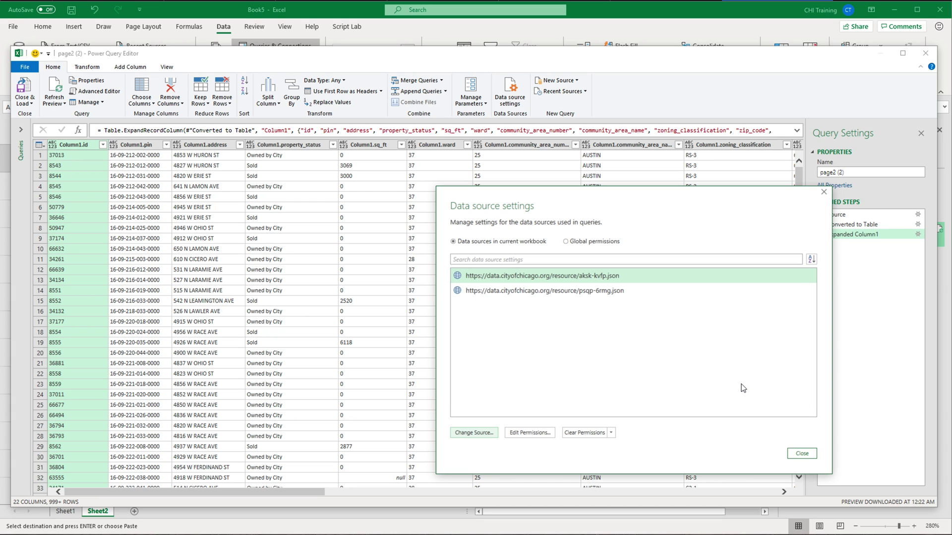
click(798, 454)
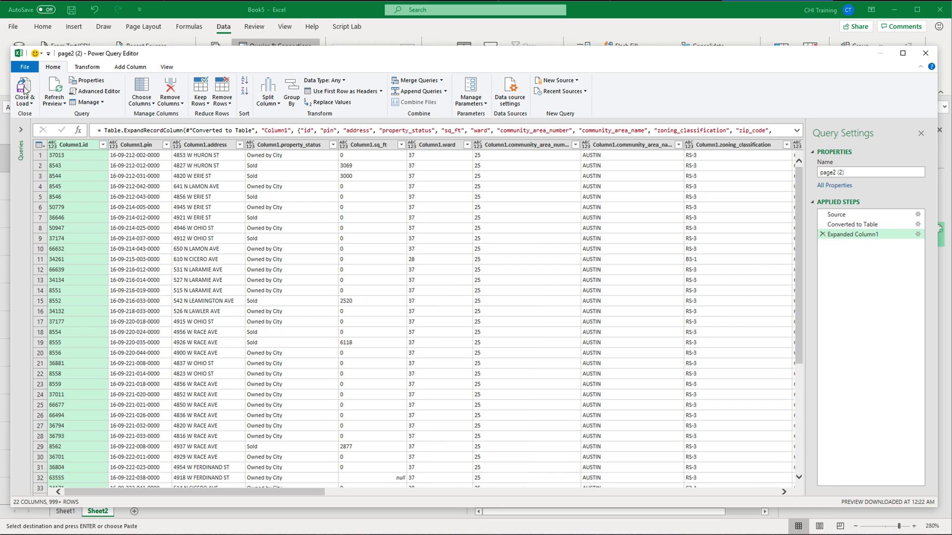
click(52, 89)
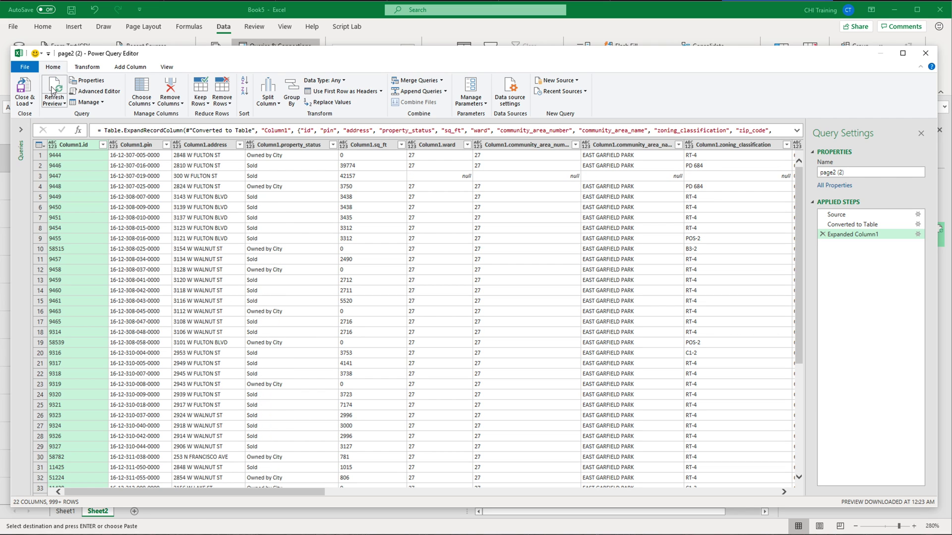
Step: Close and load the page2 (2) query as Only Create Connection
click(25, 102)
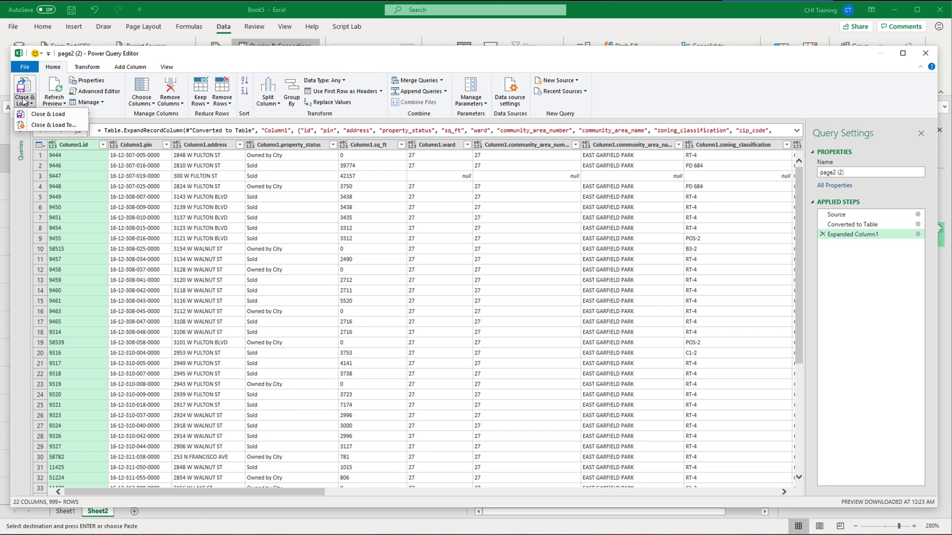
click(53, 125)
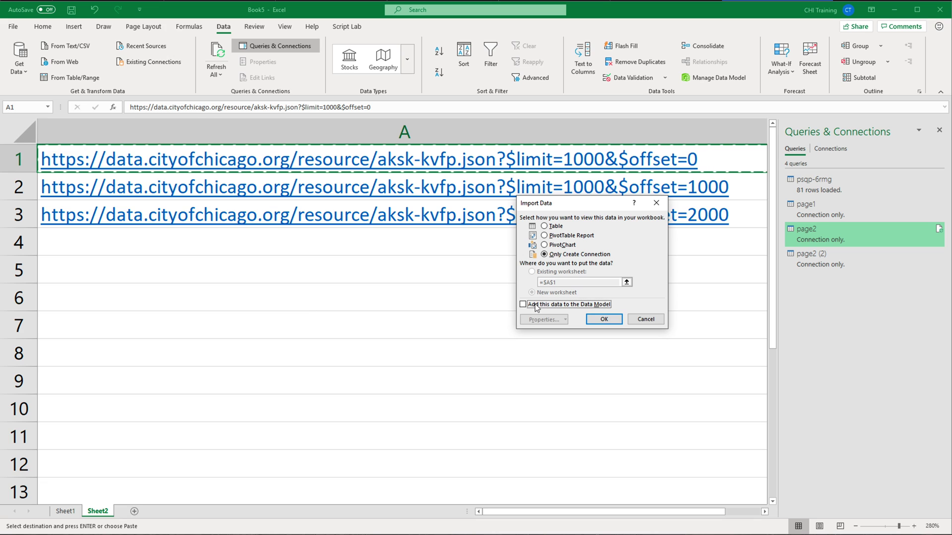
click(572, 254)
click(604, 319)
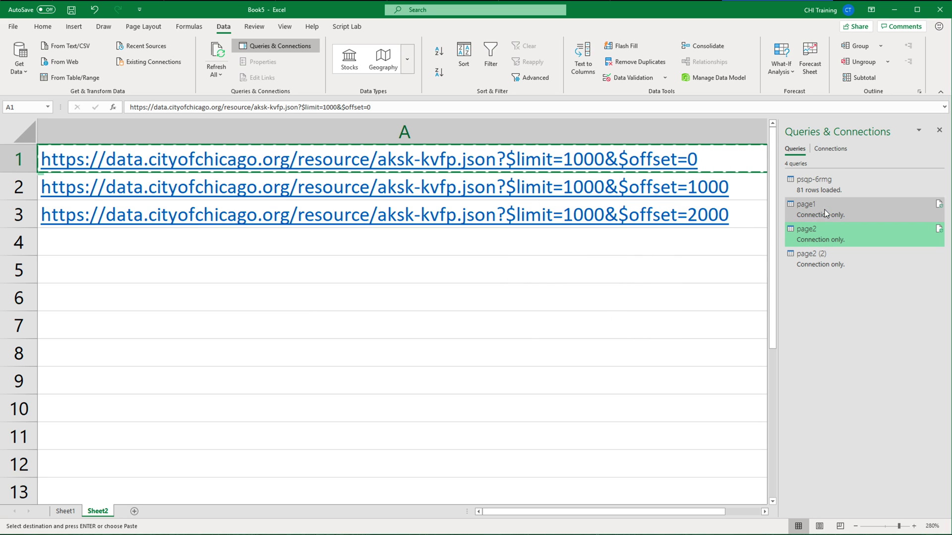
Step: Open the page1 query for editing and append page1, page2 and page2 (2) as a new query using the three or more tables option
mouse_move(826, 222)
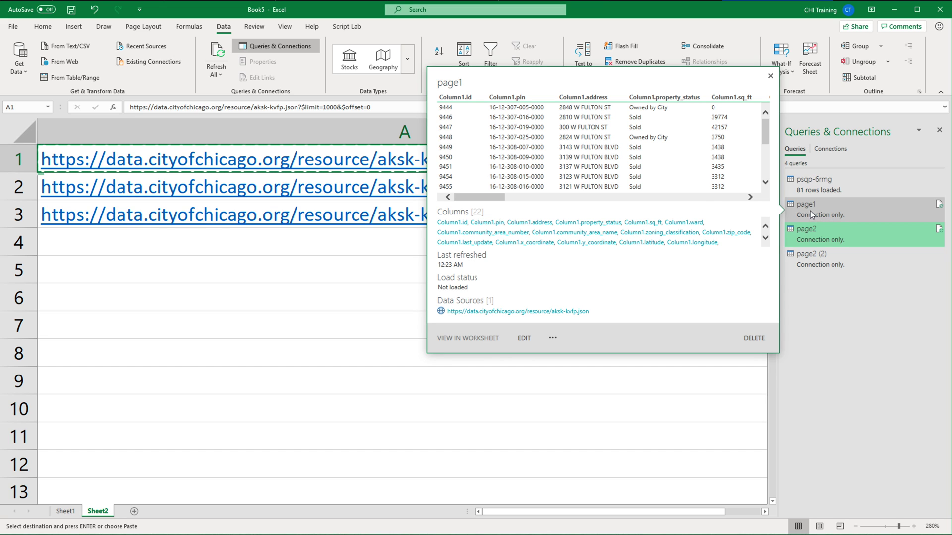
right_click(810, 211)
click(838, 240)
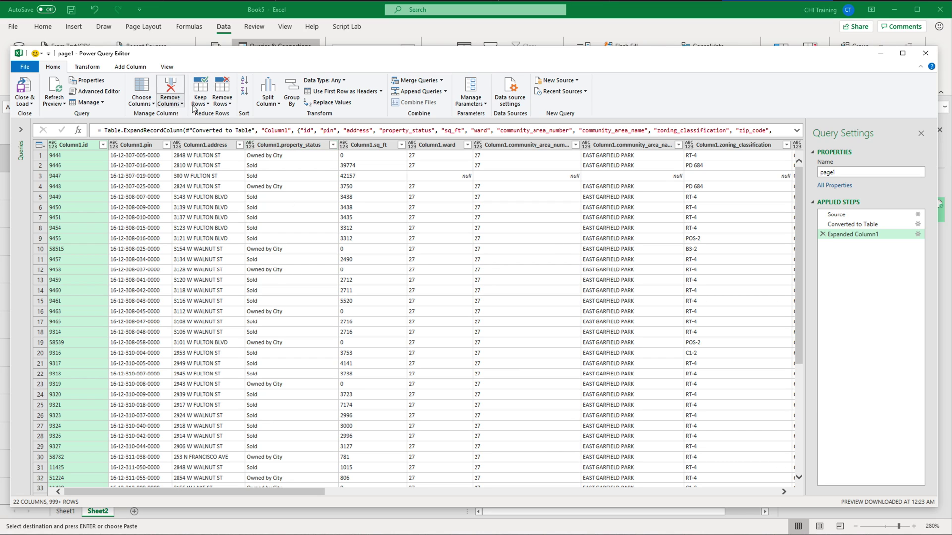
click(446, 91)
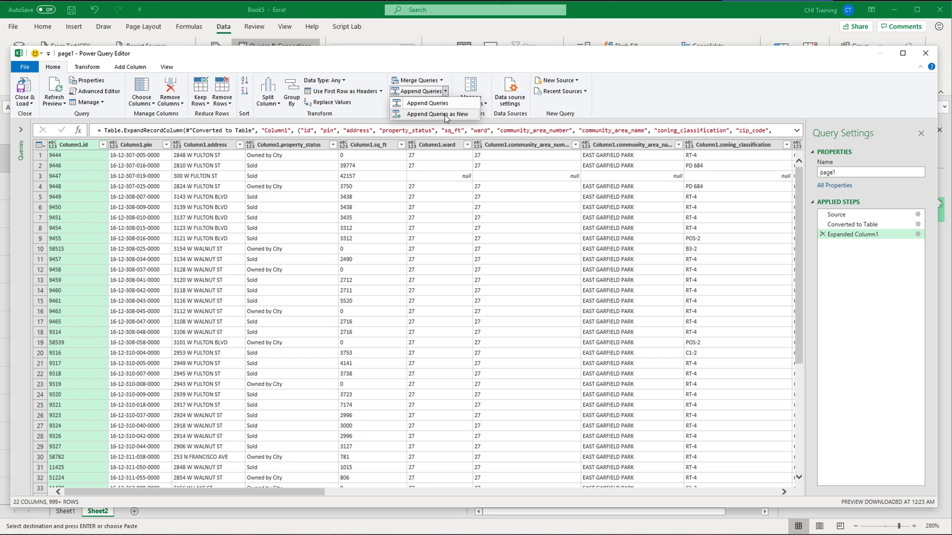
click(437, 114)
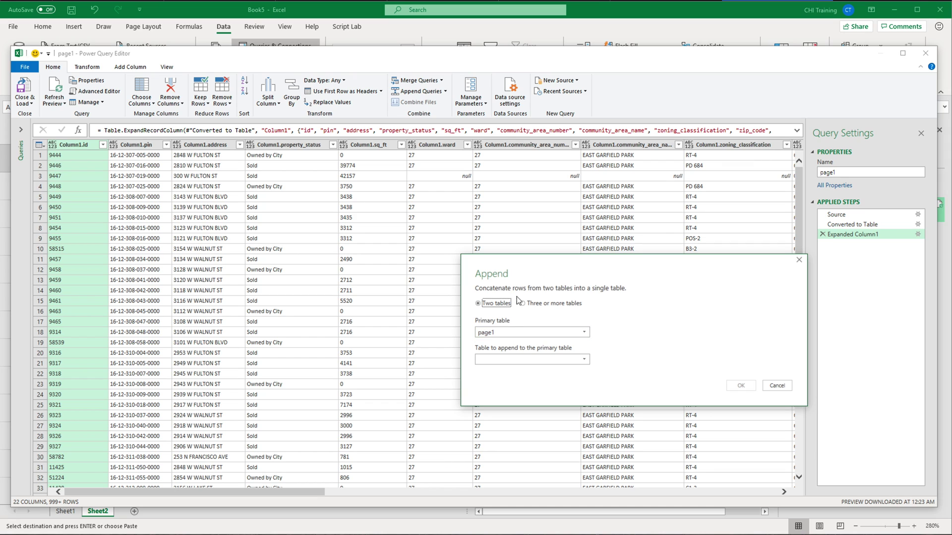
click(546, 306)
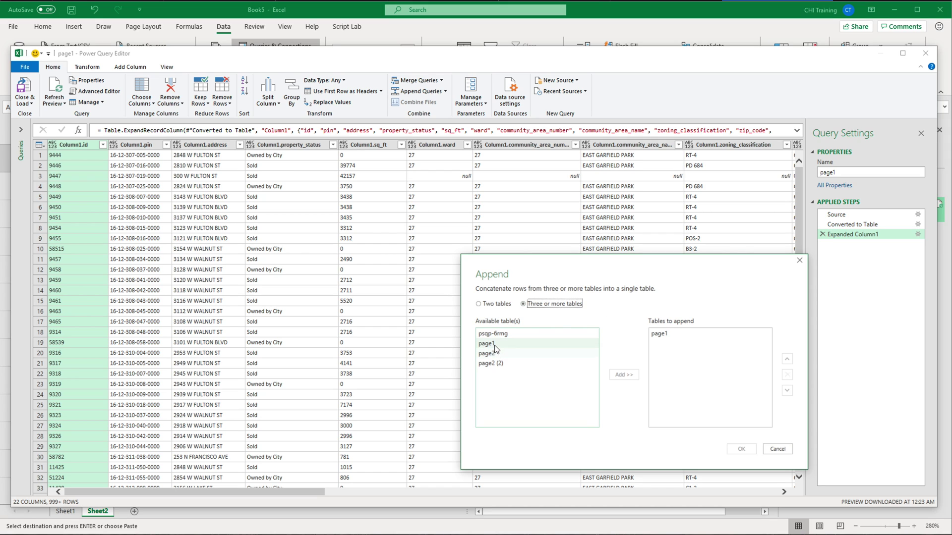
click(518, 353)
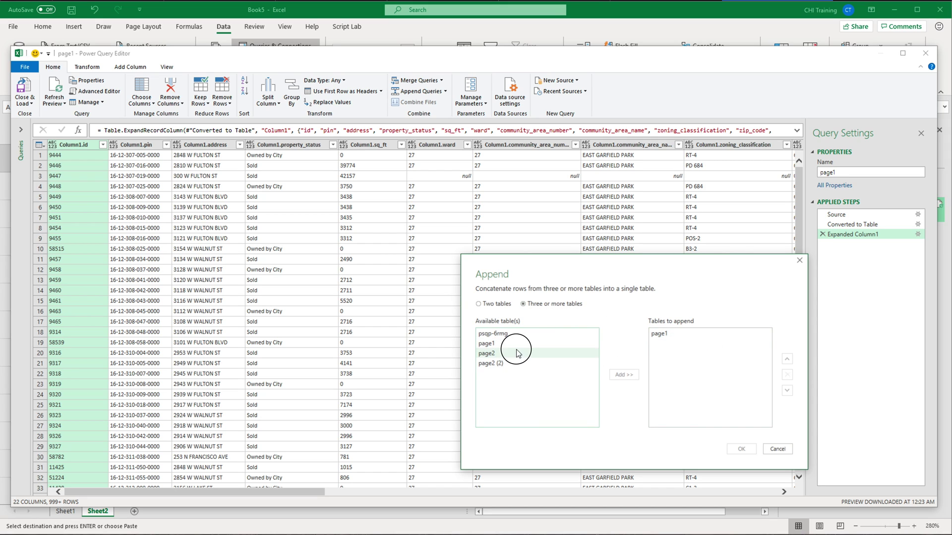
click(618, 375)
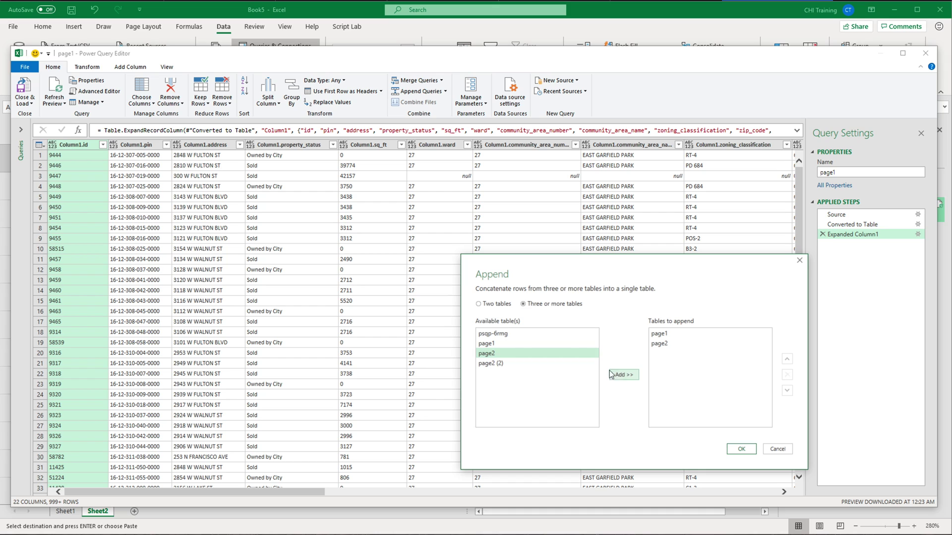
click(512, 363)
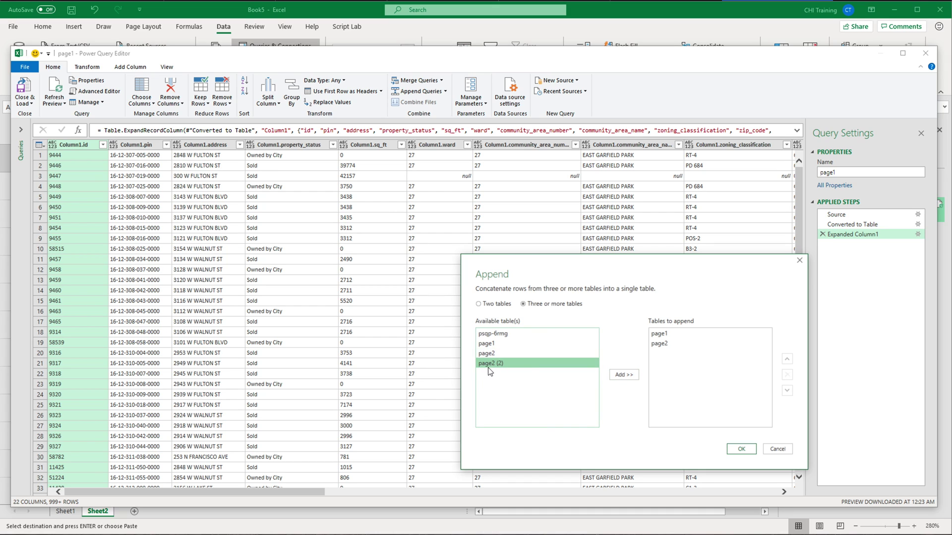
click(621, 376)
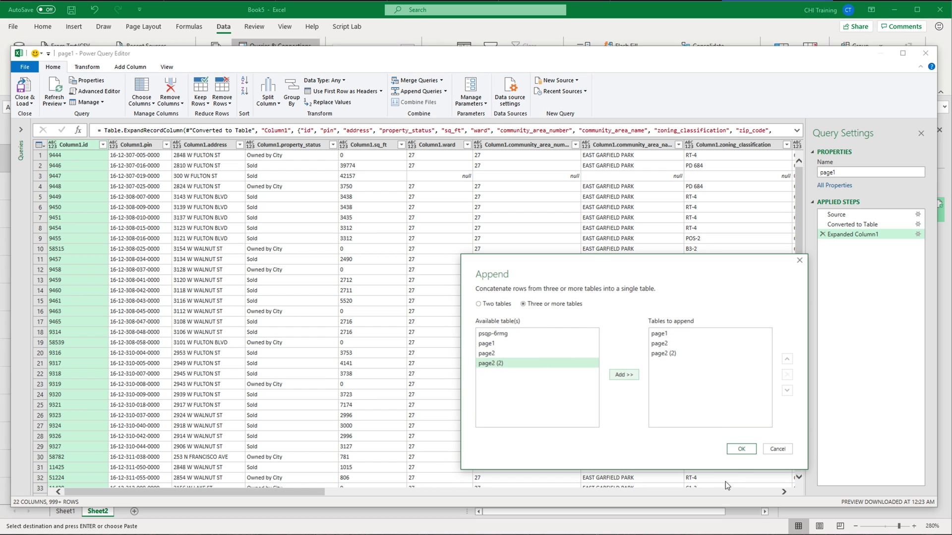
click(741, 451)
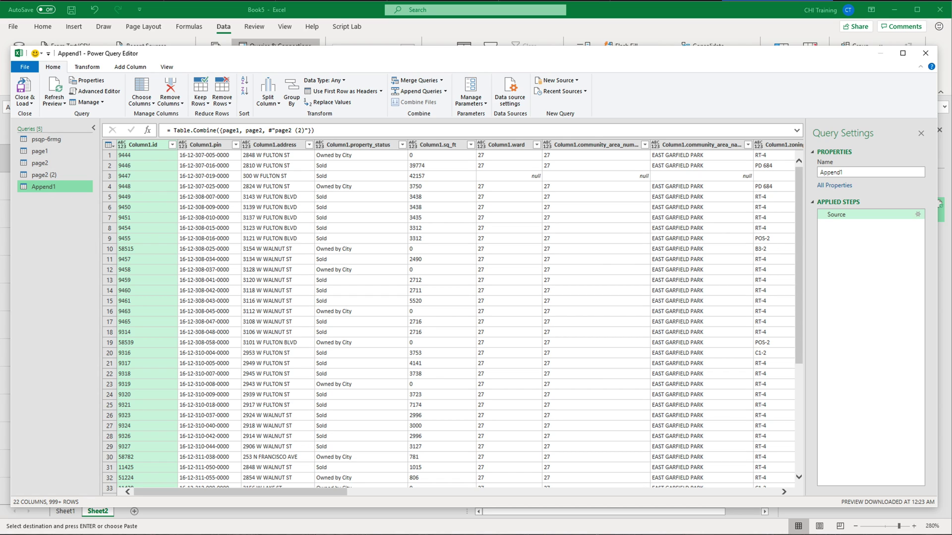
Step: Rename the new appended query combined
click(845, 173)
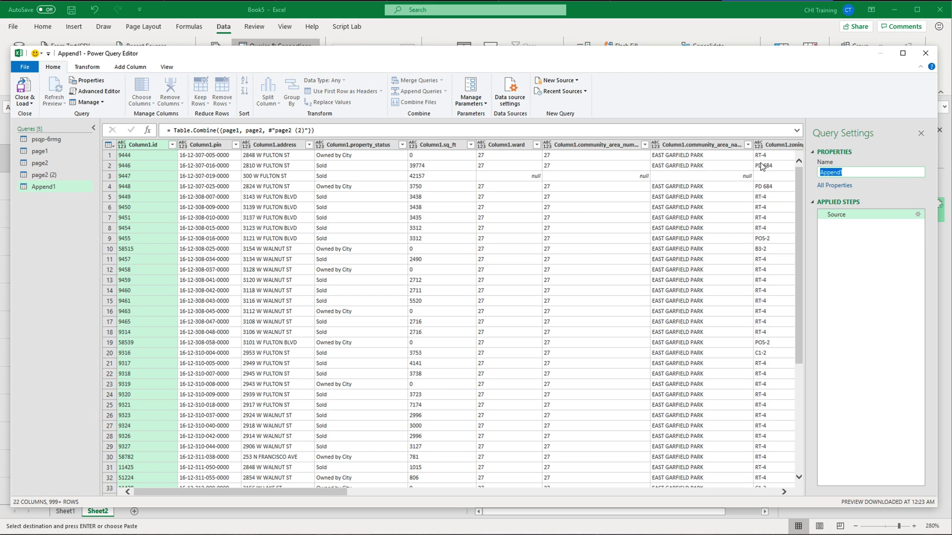
text(combined)
key(Return)
Step: Close and load the combined query as a table in a new worksheet
click(27, 105)
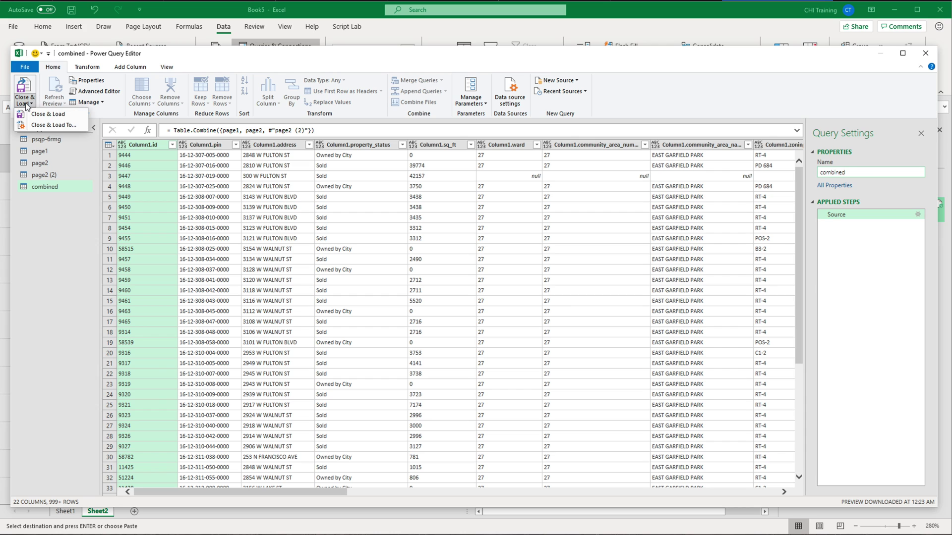
click(53, 126)
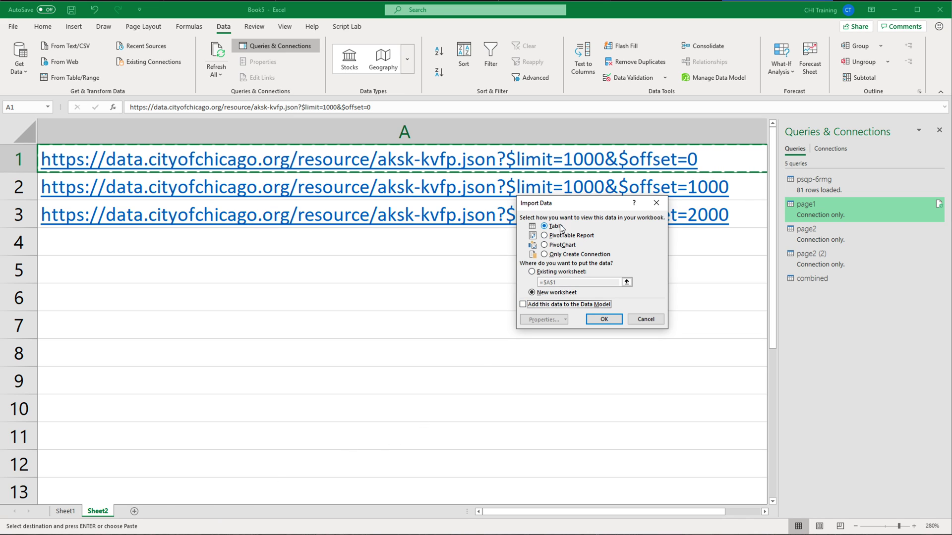
click(546, 273)
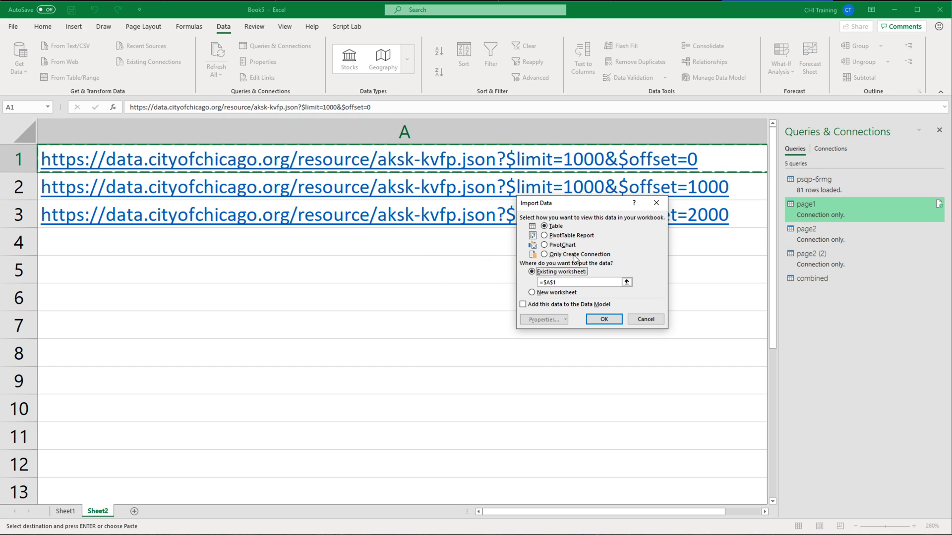
click(558, 294)
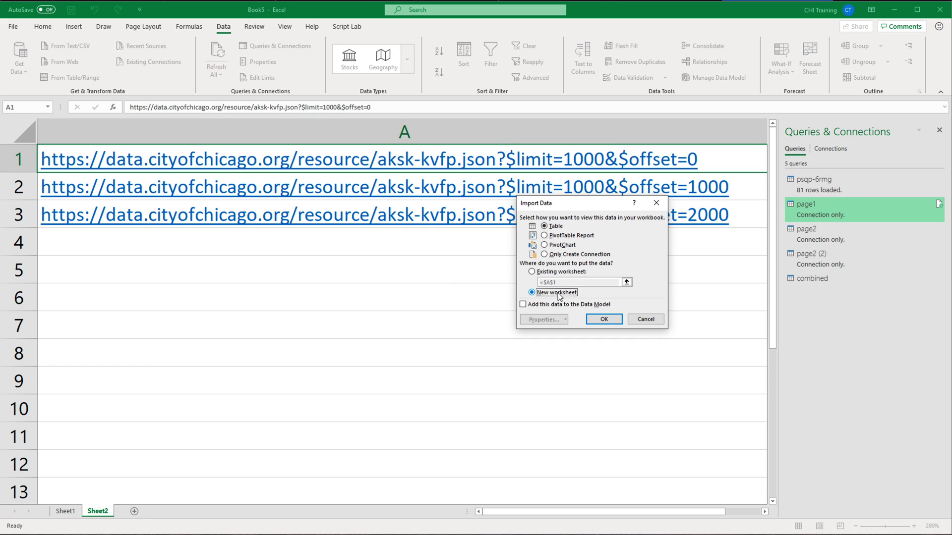
click(603, 320)
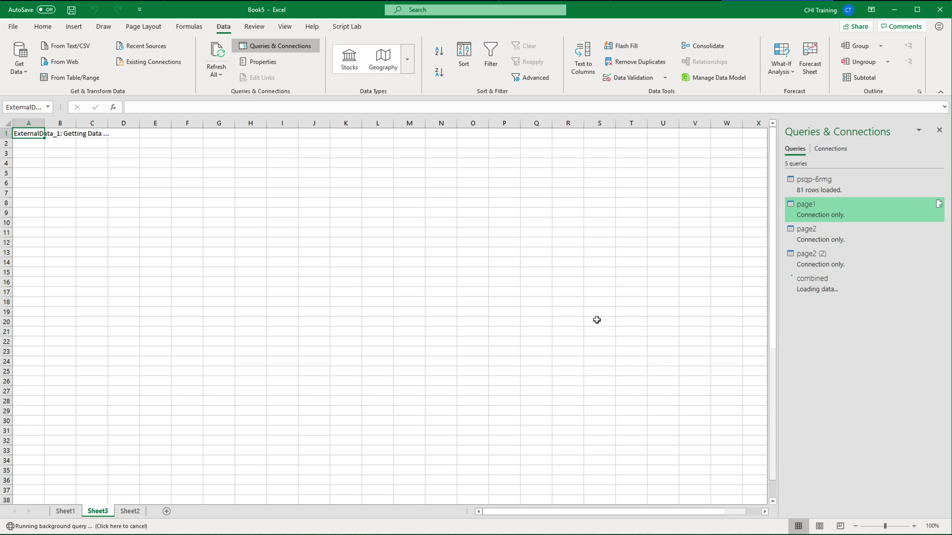
Step: Examine the loaded combined table from its first to its last row and the combined query's preview details
ctrl+scroll(60, 220, up, 4)
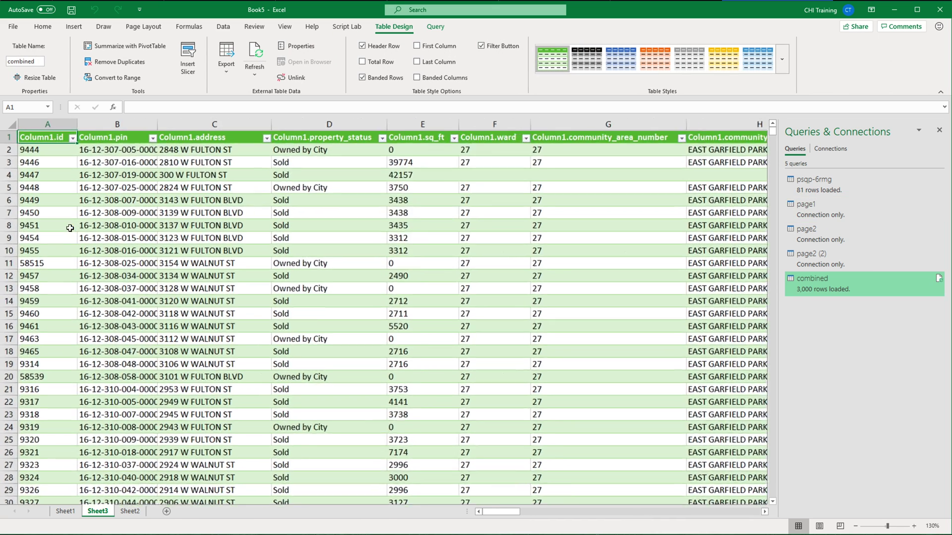
key(ctrl+Down)
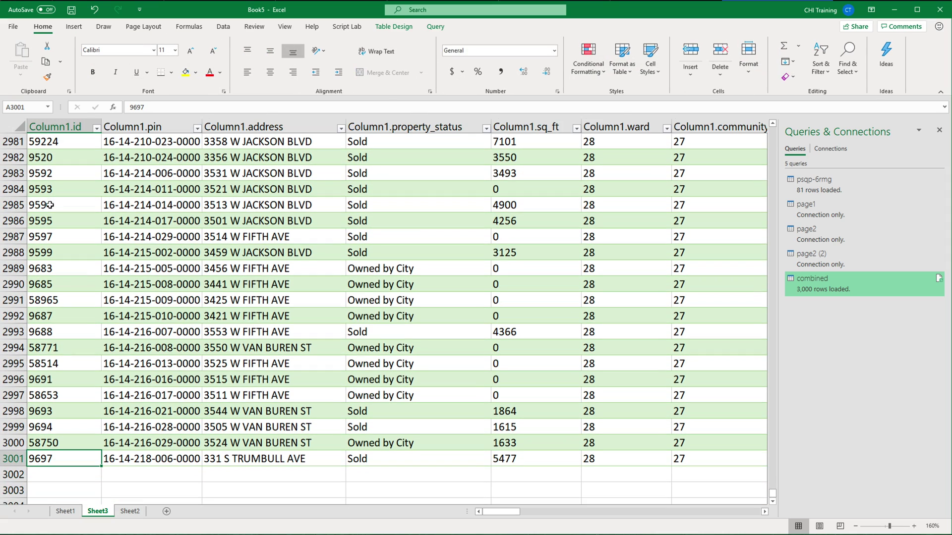
key(ctrl+Up)
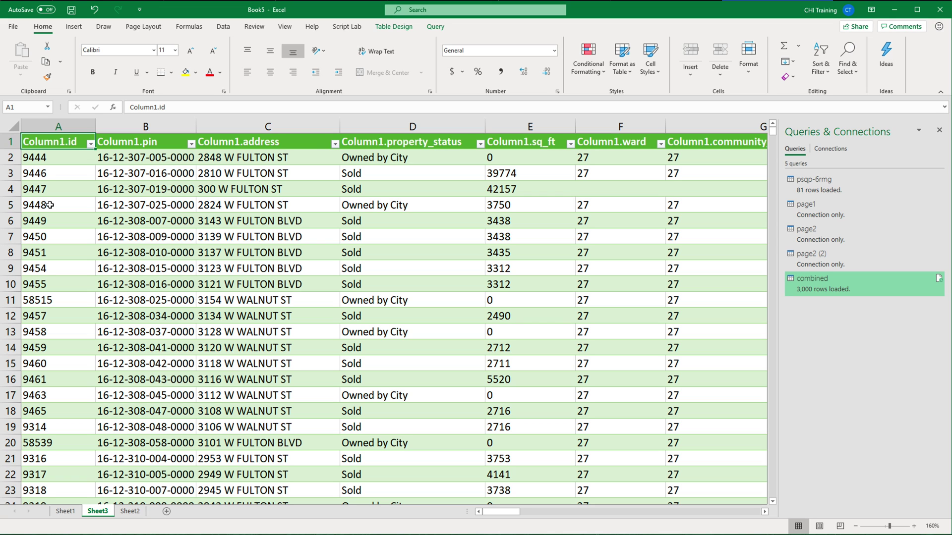
scroll(220, 209, down, 8)
scroll(227, 210, up, 8)
mouse_move(941, 281)
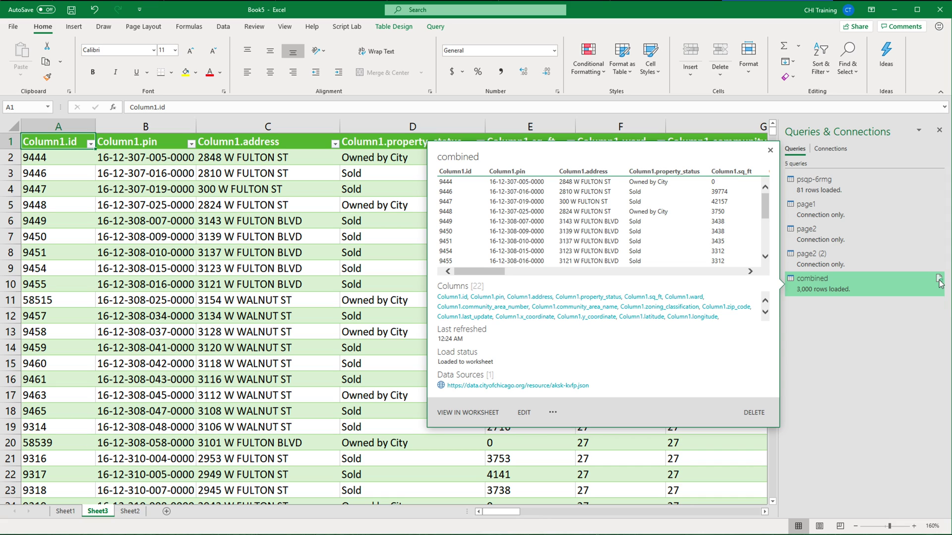
click(237, 231)
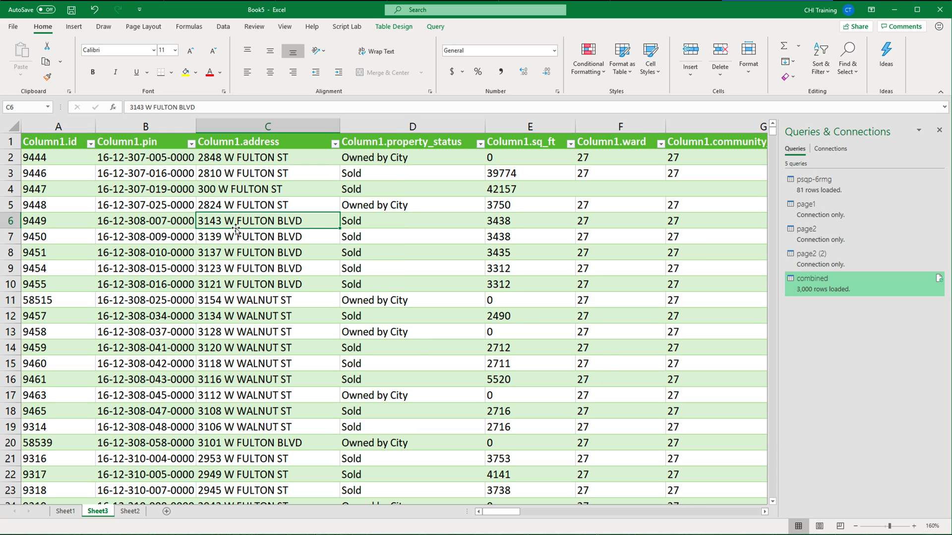